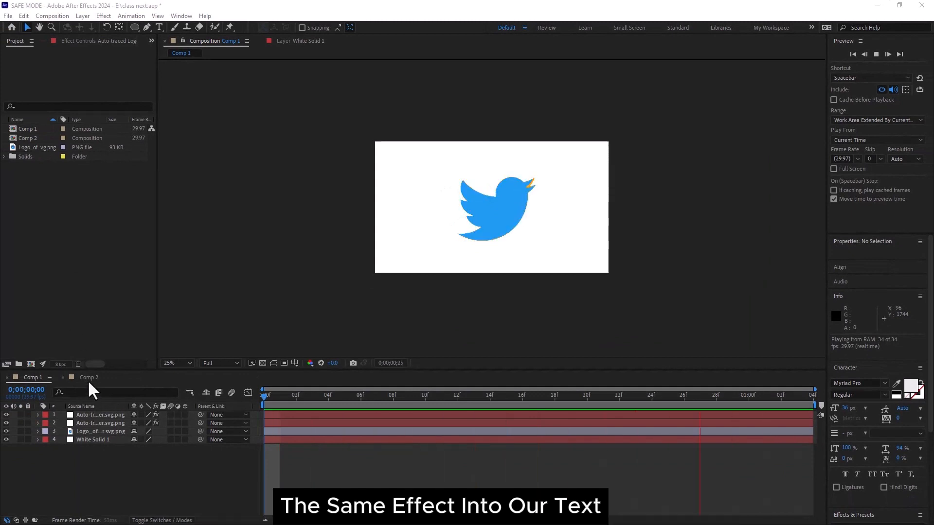
# Look at the EDITS text example in Comp 2 and return to the Twitter logo example in Comp 1.
pyautogui.click(89, 378)
pyautogui.moveTo(263, 396); pyautogui.dragTo(270, 430)
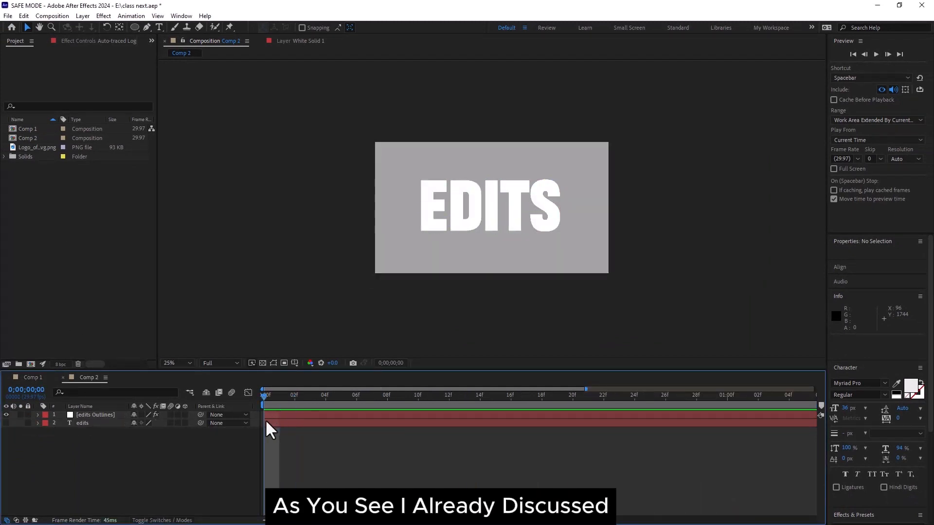
pyautogui.click(33, 378)
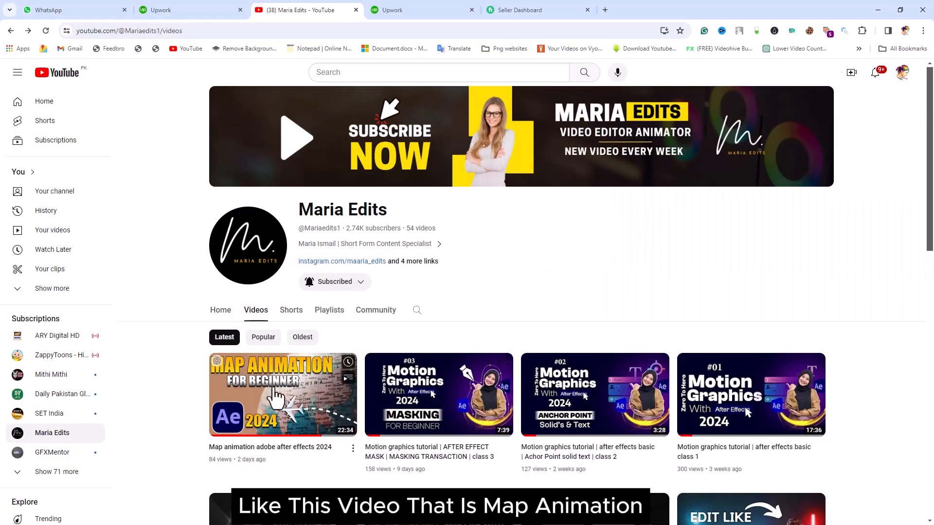
pyautogui.moveTo(274, 397)
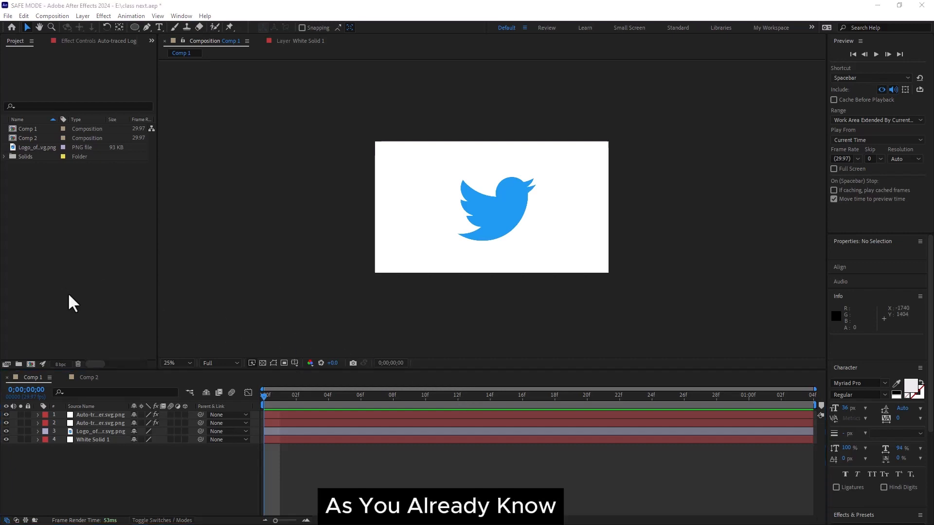
# Create a new 1920x1080 composition named 1 at 29.97 fps with a four-second duration.
pyautogui.rightClick(55, 230)
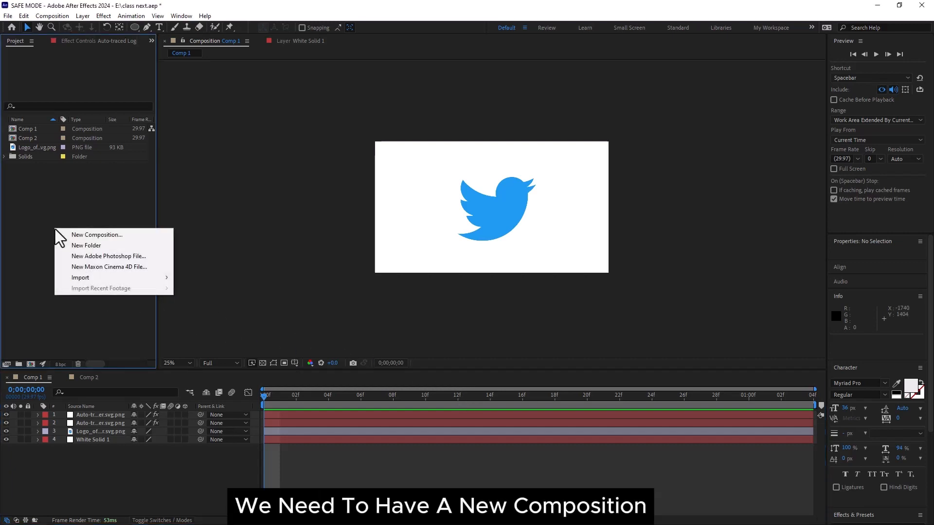
pyautogui.click(96, 235)
pyautogui.click(403, 136)
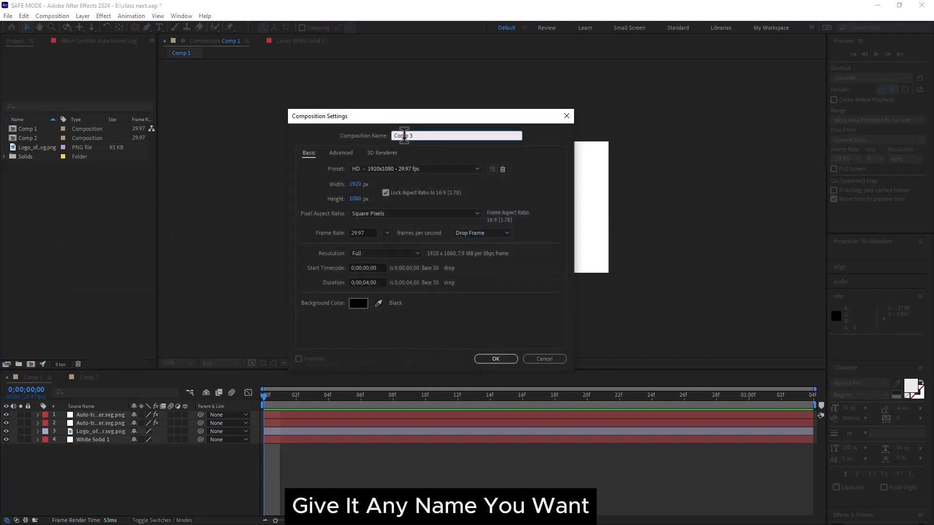
pyautogui.write('1')
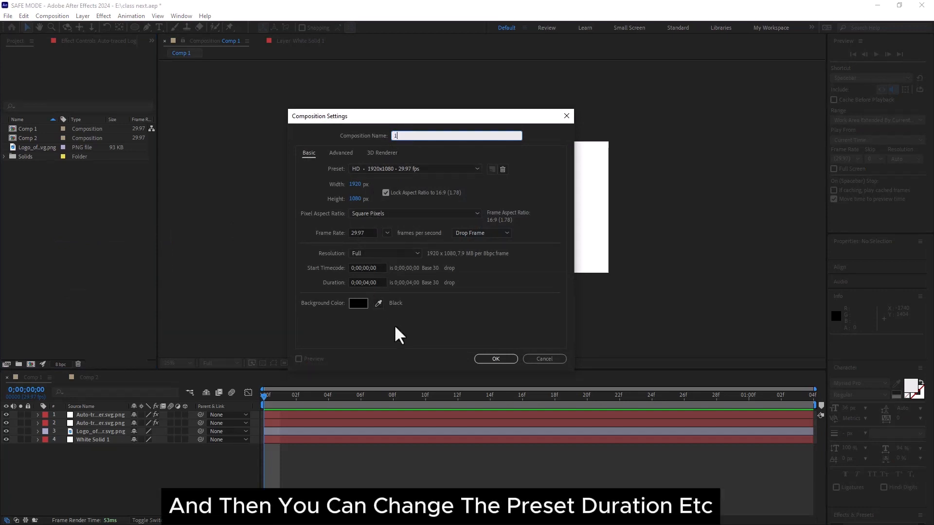
pyautogui.click(488, 360)
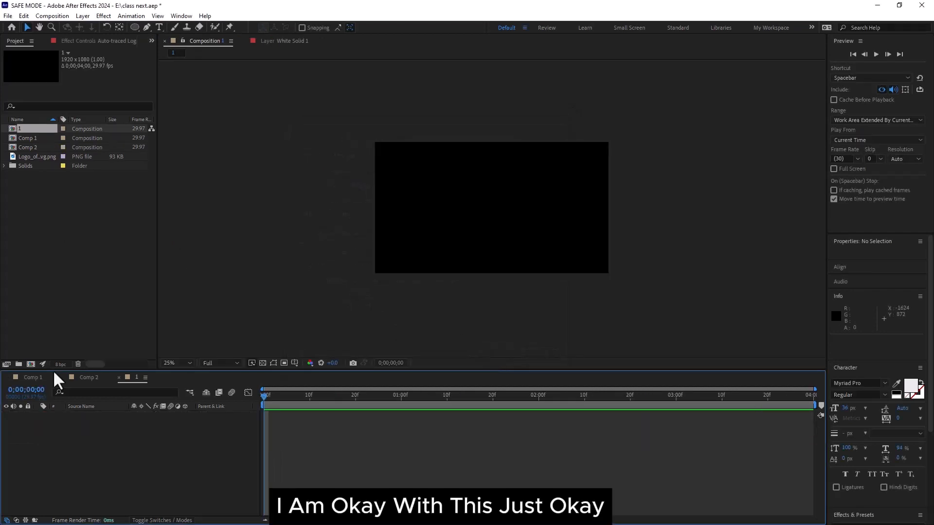
# Add a white (FFFFFF) 1920x1080 solid as the background layer of composition 1.
pyautogui.rightClick(68, 457)
pyautogui.moveTo(111, 340)
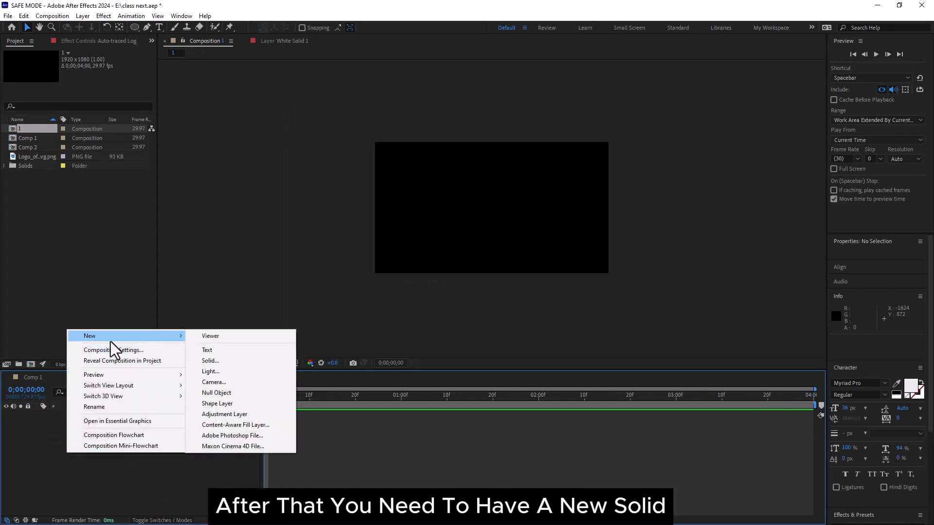
pyautogui.click(239, 361)
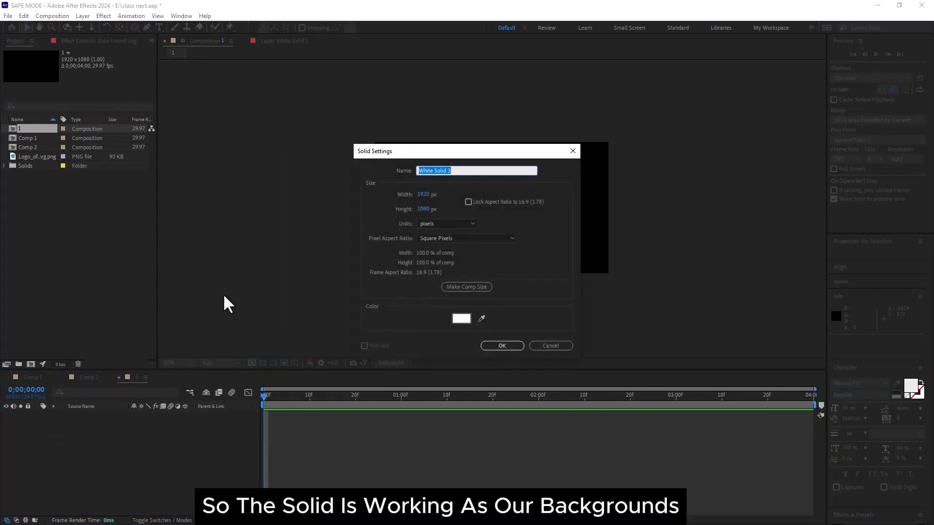
pyautogui.click(461, 318)
pyautogui.moveTo(424, 209); pyautogui.dragTo(348, 150)
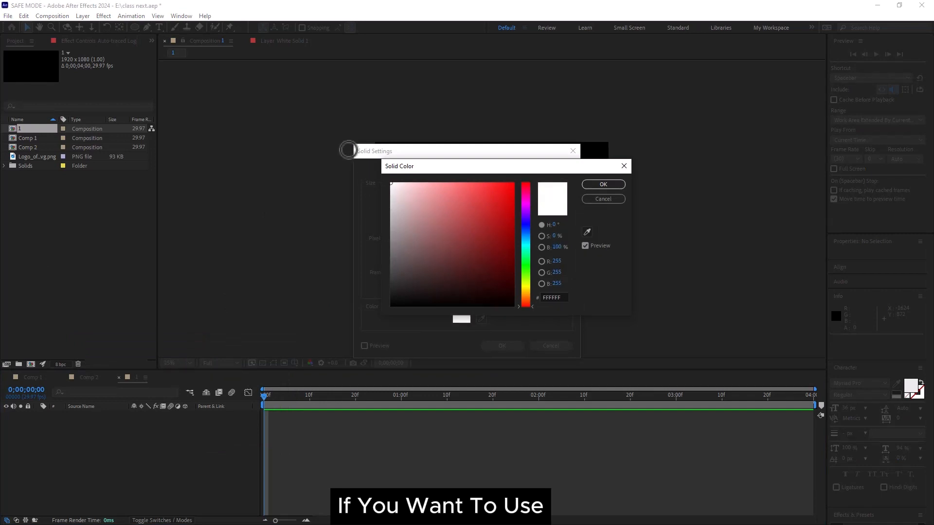
pyautogui.click(614, 185)
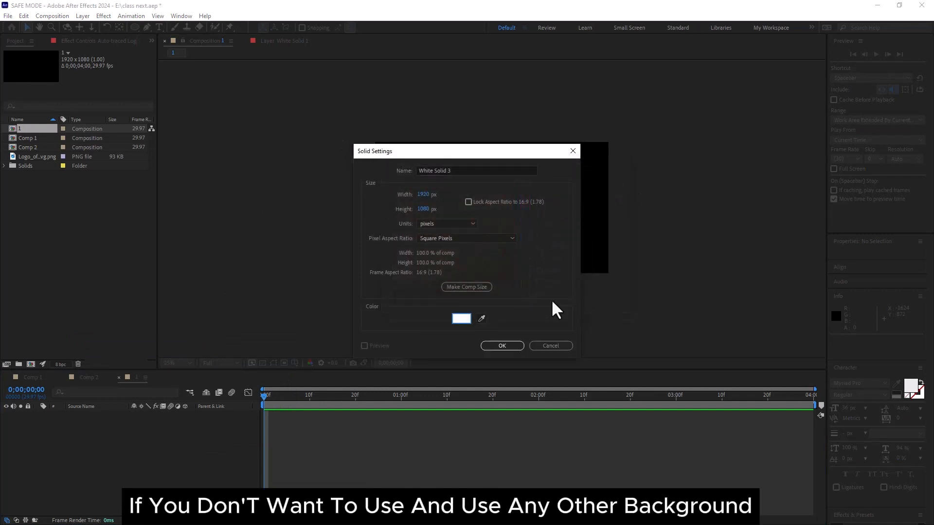
pyautogui.click(501, 345)
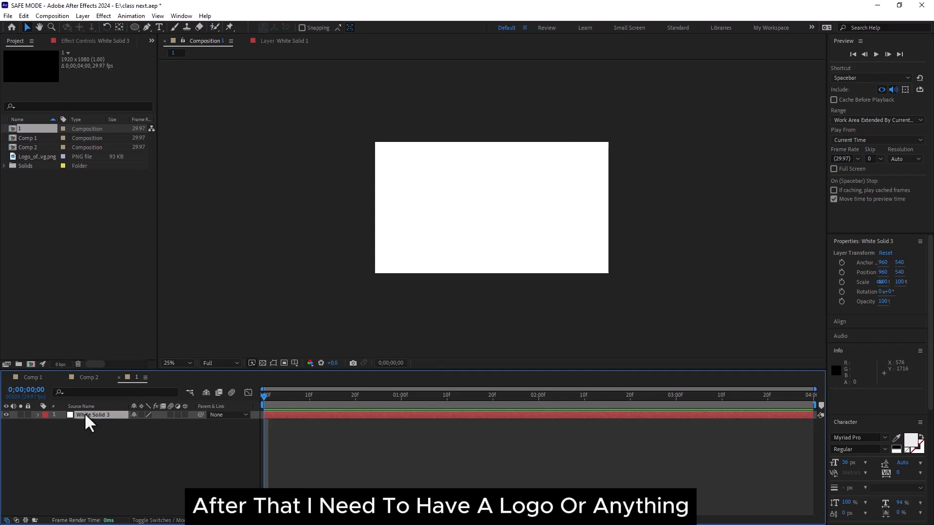
# Add the Twitter logo PNG above the white solid and scale it to 22%.
pyautogui.click(36, 157)
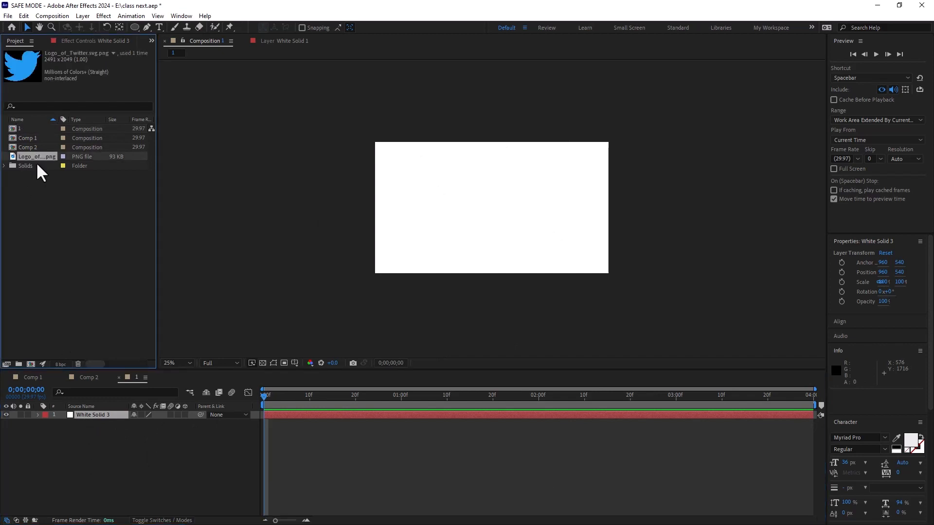
pyautogui.moveTo(43, 157); pyautogui.dragTo(93, 415)
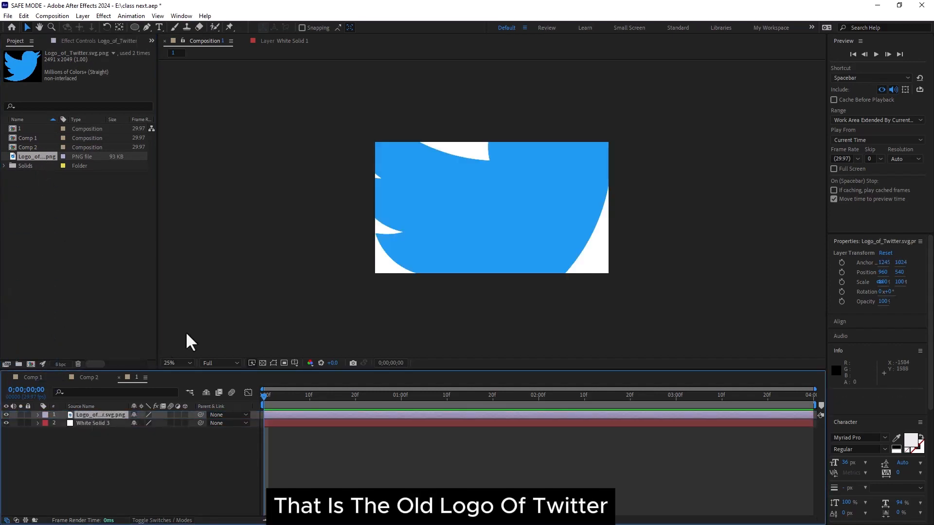
pyautogui.press('s')
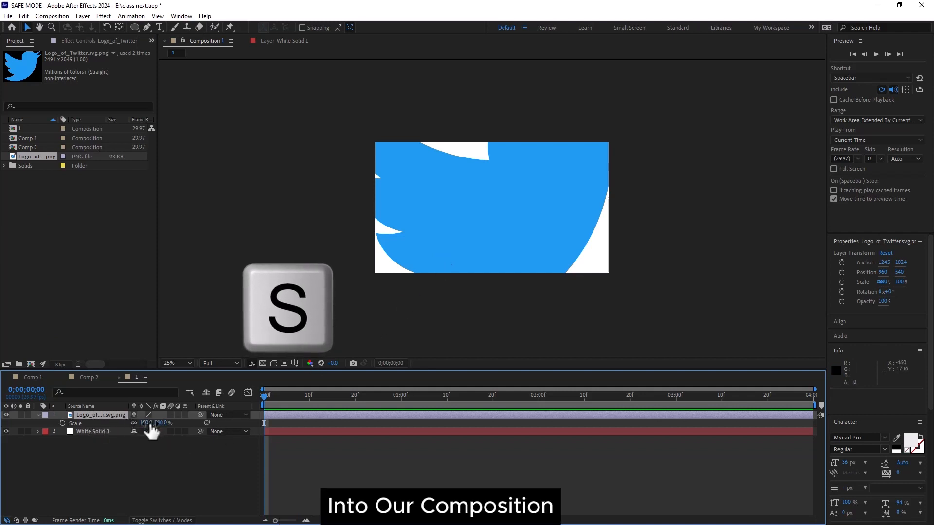
pyautogui.moveTo(150, 424); pyautogui.dragTo(115, 426)
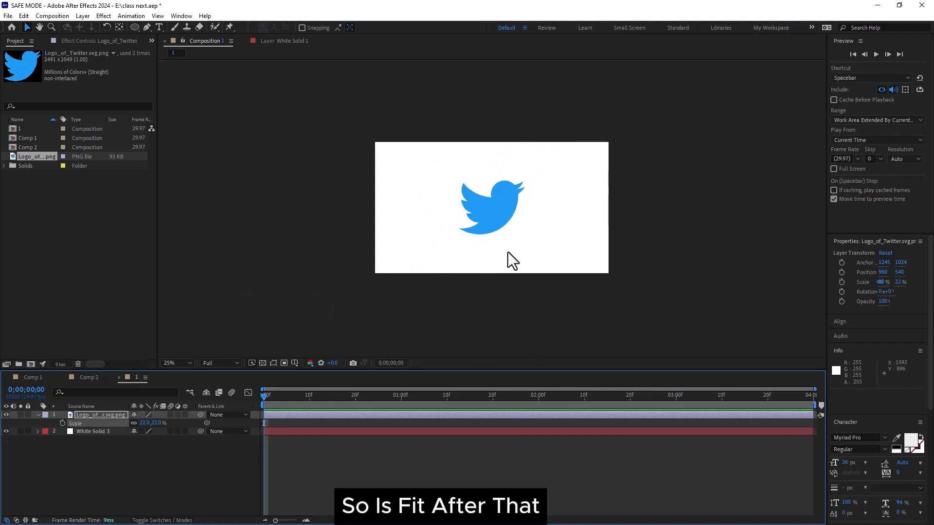
# Auto-trace the logo layer for the current frame using the Alpha channel, applying the result to a new layer.
pyautogui.scroll(2, 508, 252)
pyautogui.scroll(-2, 508, 252)
pyautogui.click(112, 416)
pyautogui.press('s')
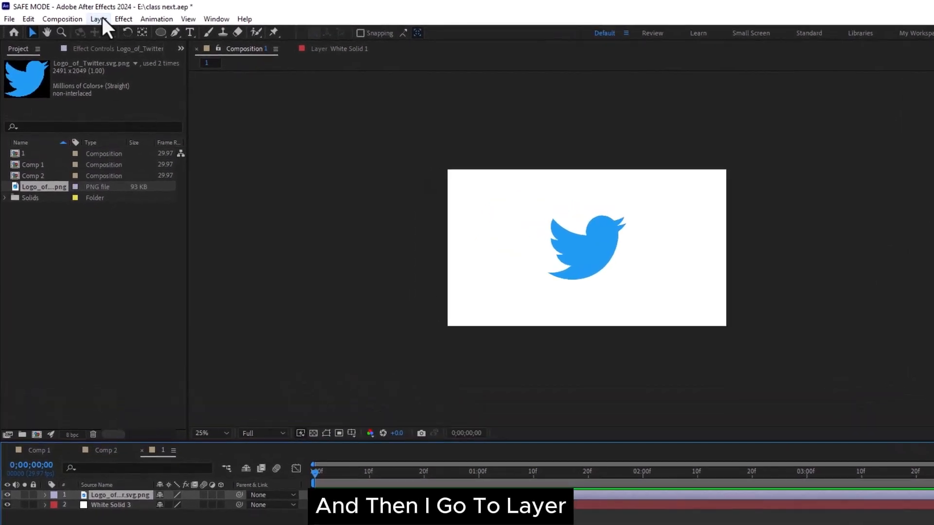
pyautogui.click(100, 19)
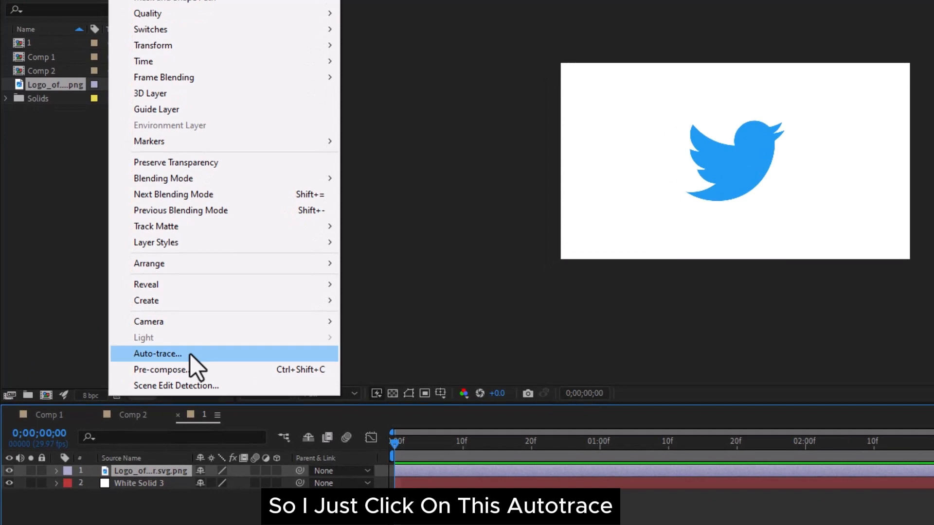
pyautogui.click(189, 354)
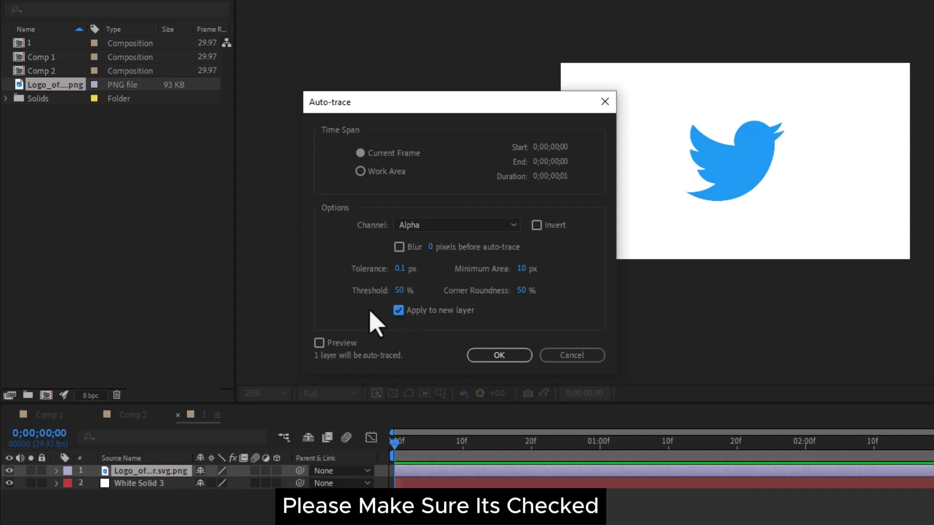
pyautogui.click(491, 356)
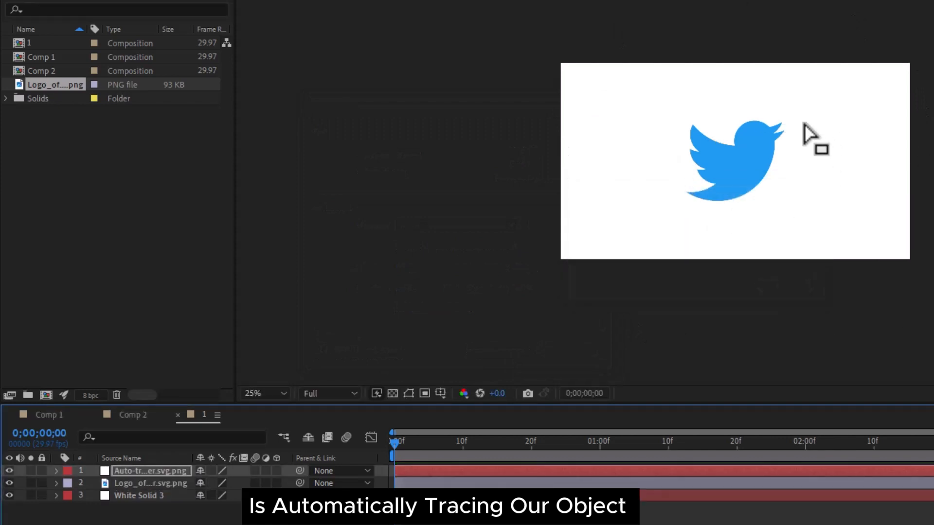
# Turn on mask and shape path visibility in the composition view to display the traced logo outline.
pyautogui.click(408, 393)
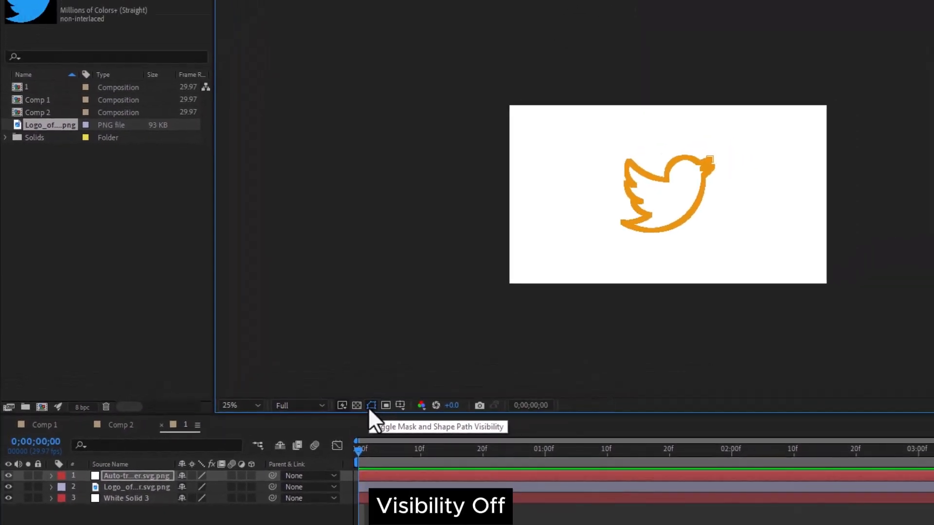
pyautogui.click(369, 407)
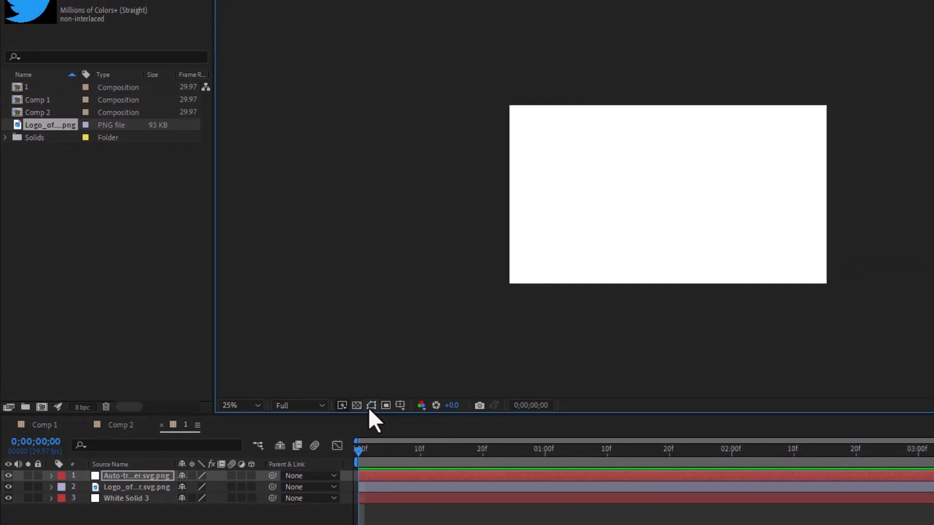
pyautogui.click(368, 407)
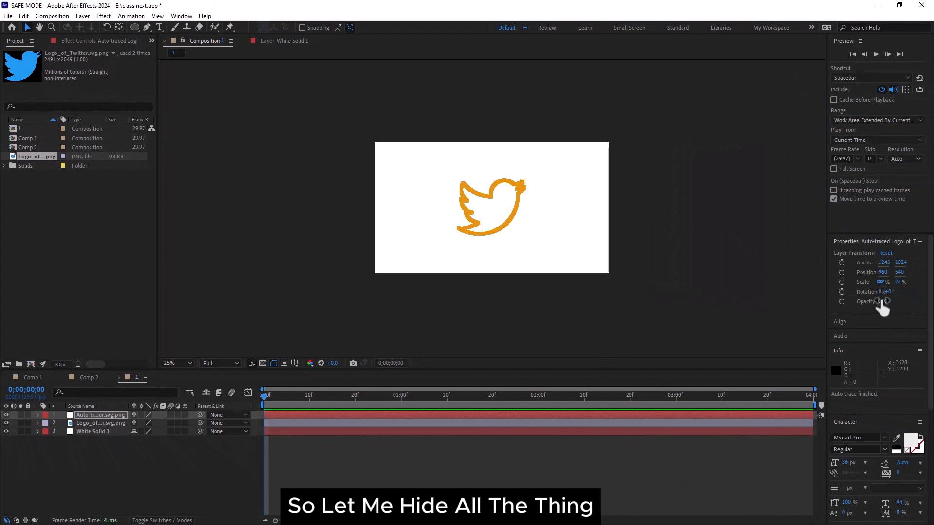
# Collapse the Properties and Character sections and shrink the Preview section to make room for the effects list.
pyautogui.click(869, 235)
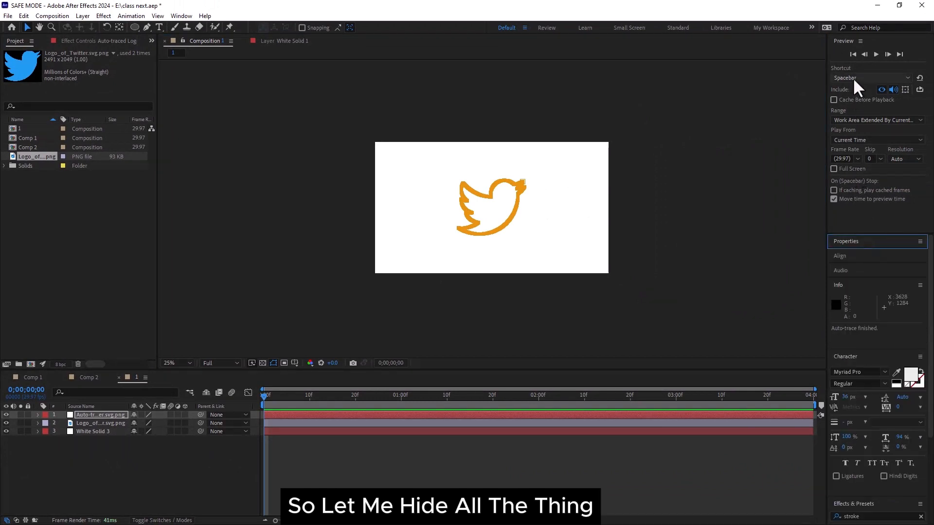
pyautogui.click(860, 41)
pyautogui.click(889, 232)
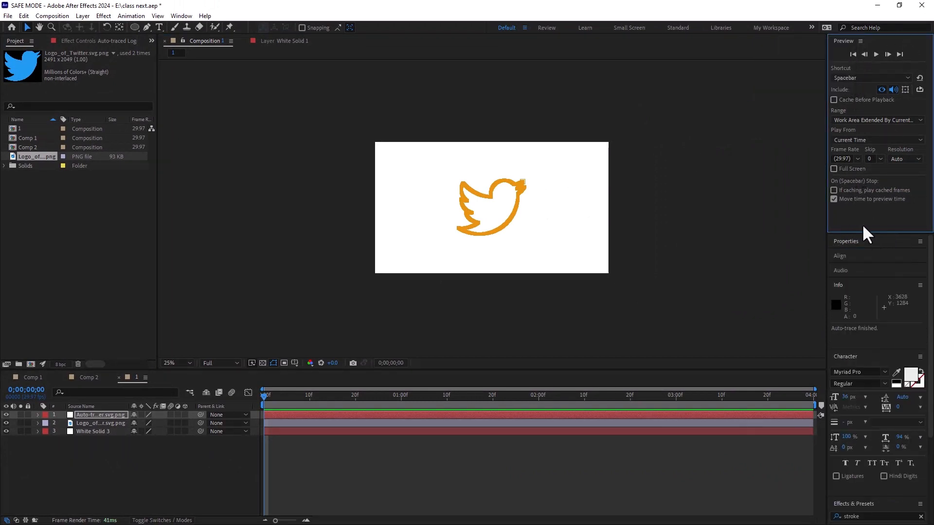
pyautogui.moveTo(864, 236); pyautogui.dragTo(868, 66)
pyautogui.click(868, 187)
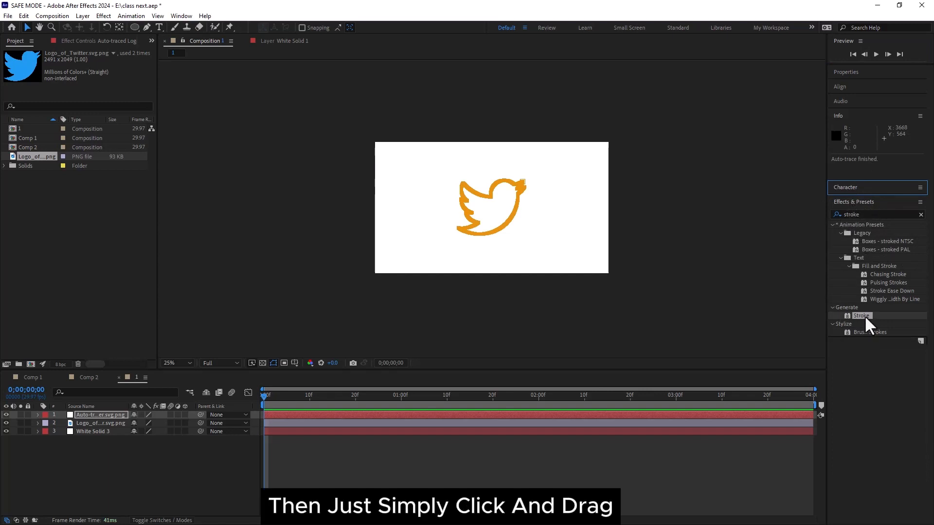
# Apply the Generate Stroke effect to the auto-traced logo layer and set its Paint Style to On Transparent.
pyautogui.moveTo(866, 323)
pyautogui.mouseDown()
pyautogui.moveTo(281, 442)
pyautogui.moveTo(298, 422)
pyautogui.mouseUp()
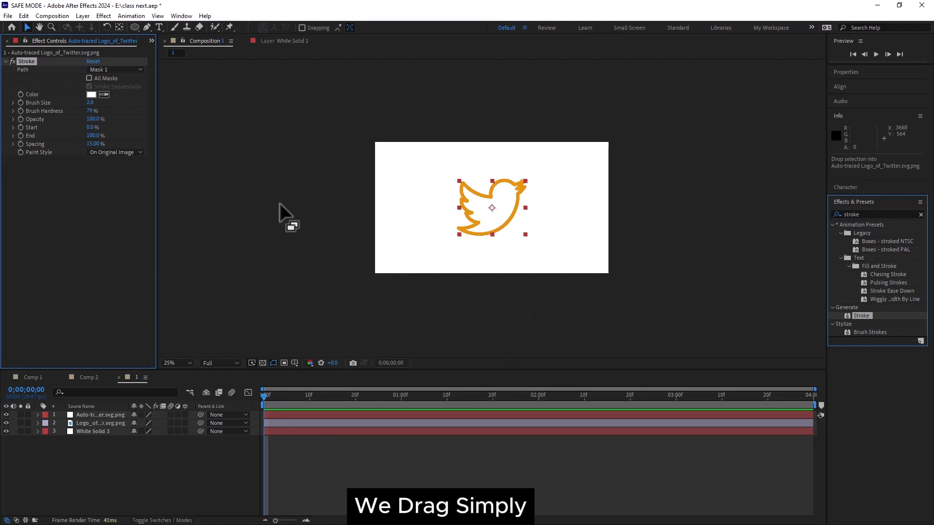
pyautogui.click(115, 153)
pyautogui.click(110, 174)
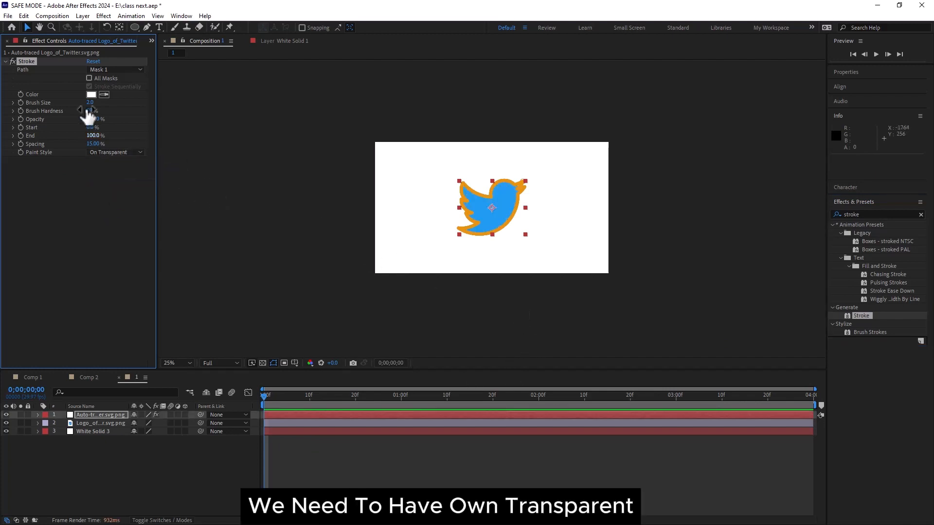
pyautogui.click(114, 148)
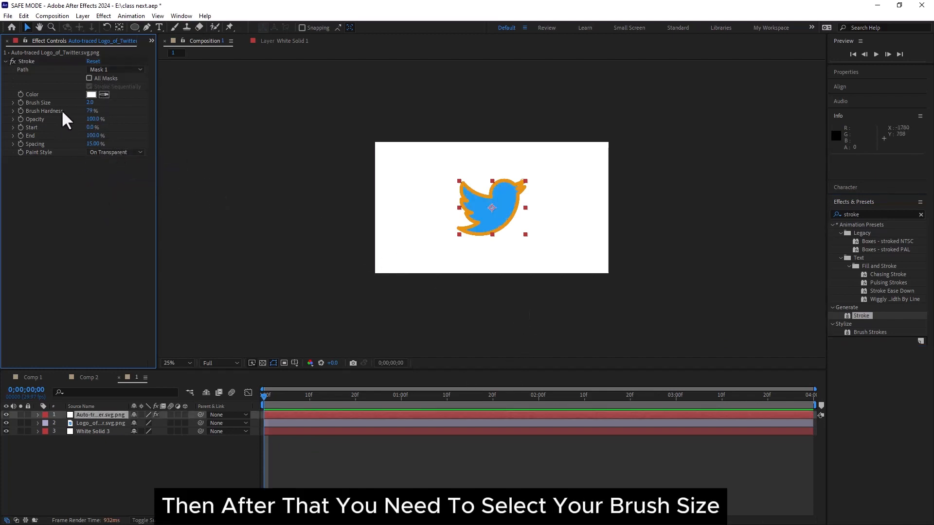
# Set the Stroke effect's Brush Size to 10 and Brush Hardness to 100%, with mask paths hidden in the composition view.
pyautogui.click(95, 102)
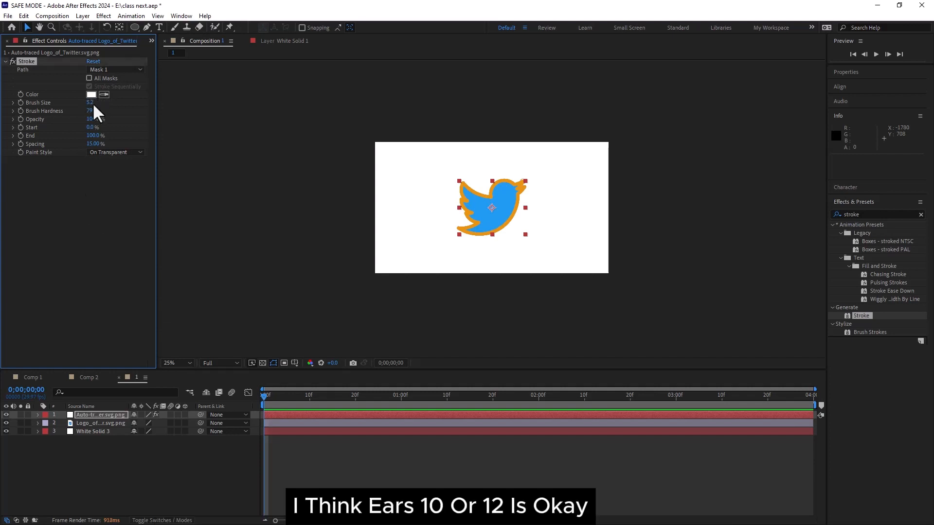
pyautogui.click(90, 102)
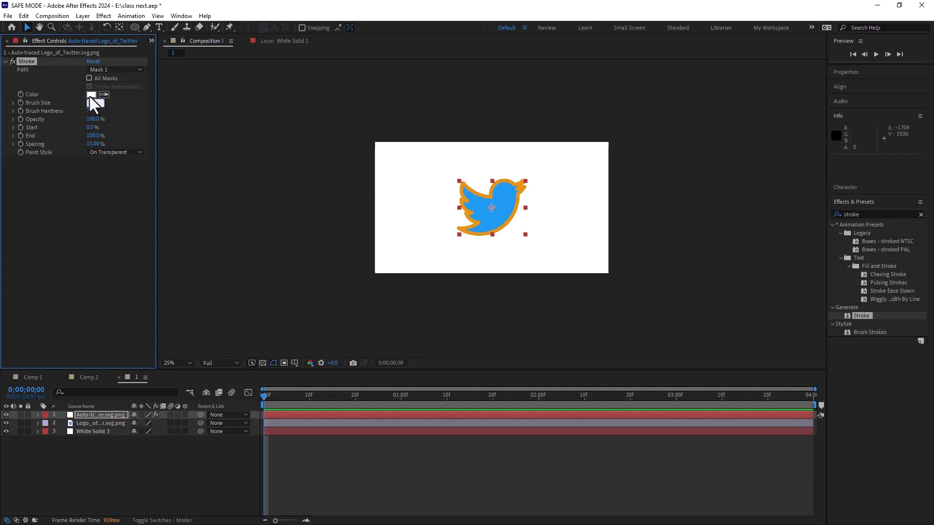
pyautogui.write('10')
pyautogui.press('Return')
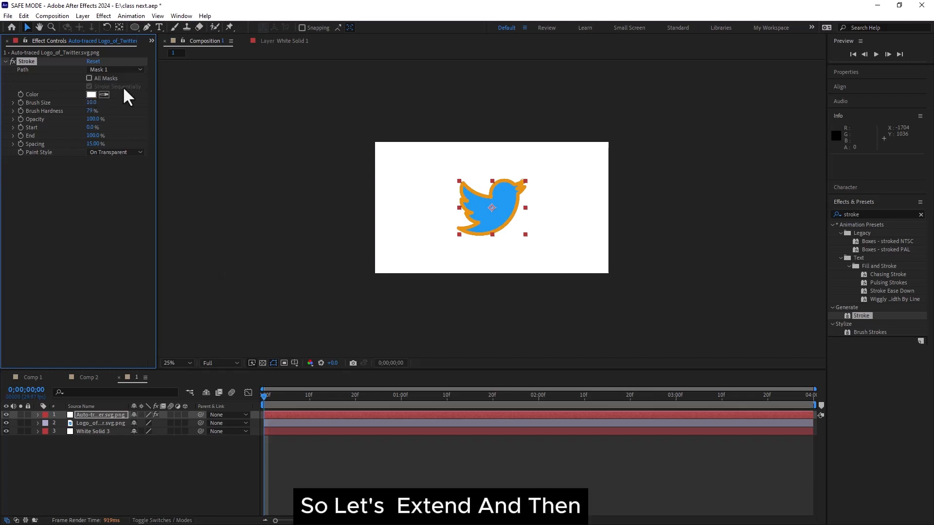
pyautogui.click(274, 364)
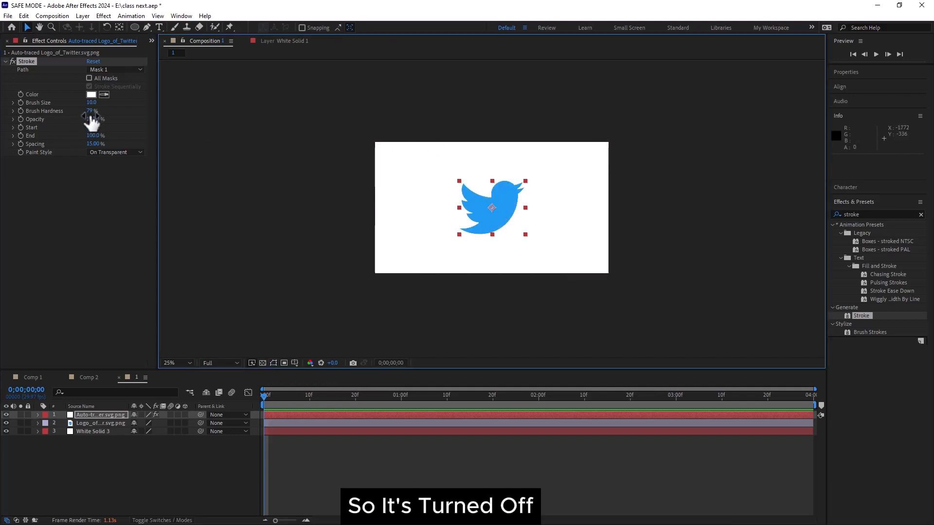
pyautogui.moveTo(116, 113); pyautogui.dragTo(214, 114)
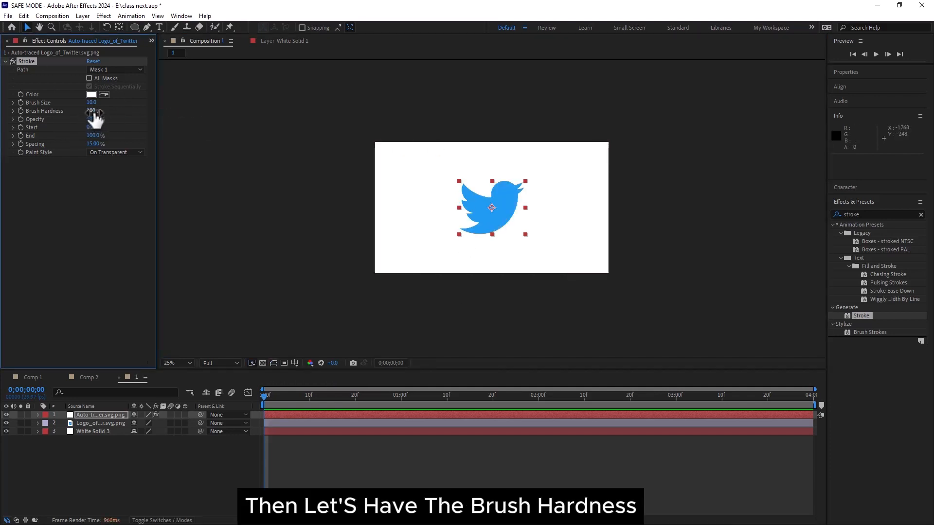
# Set the Stroke effect's color to black.
pyautogui.click(91, 95)
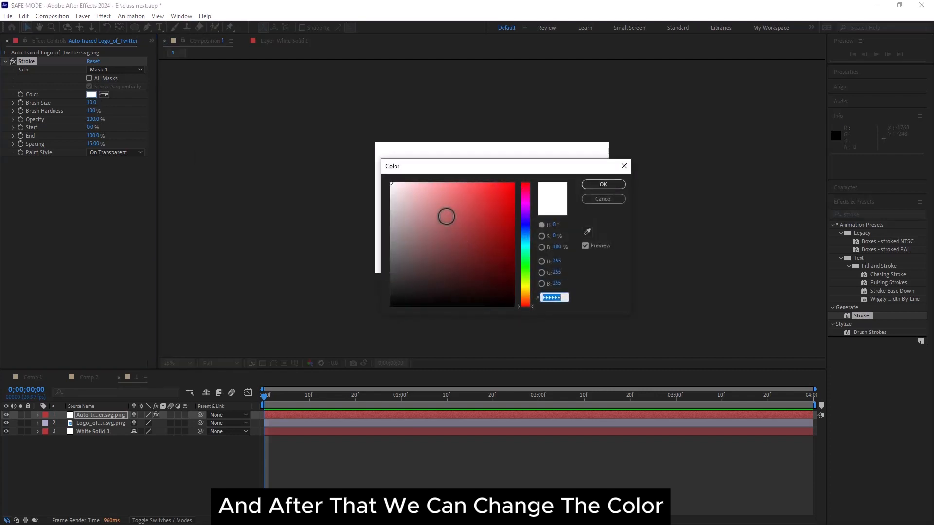
pyautogui.moveTo(446, 217); pyautogui.dragTo(402, 313)
pyautogui.click(603, 185)
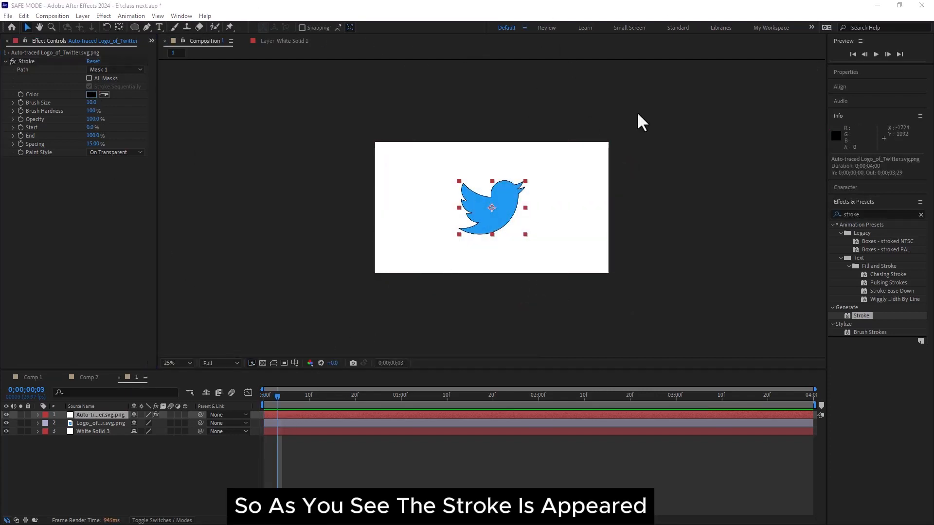
# Add Start and End keyframes to the Stroke effect at frame 3 and reveal the traced layer's keyframed properties.
pyautogui.press('.')
pyautogui.press('.')
pyautogui.press(',')
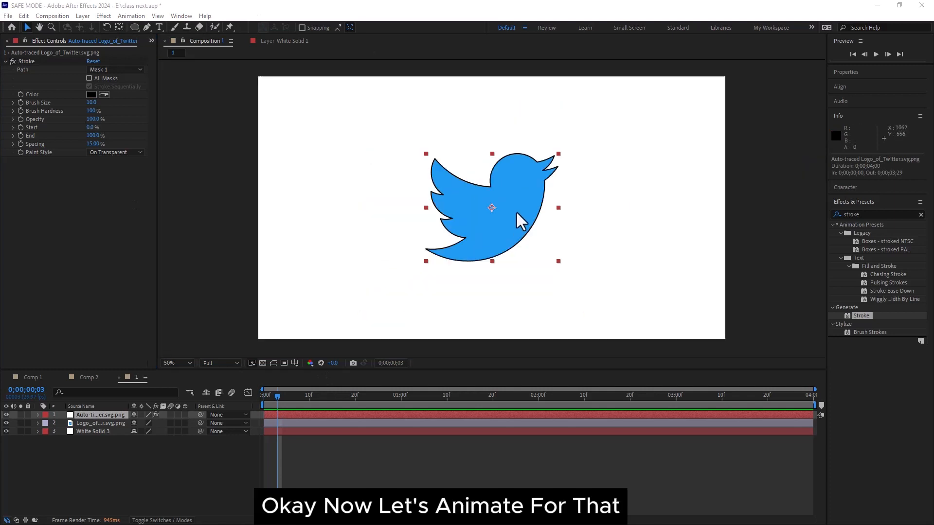
pyautogui.press(',')
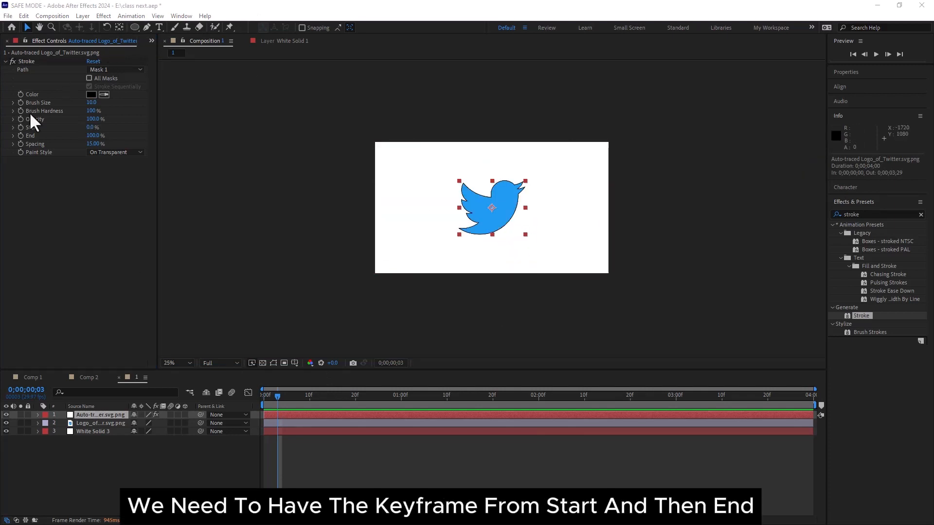
pyautogui.click(21, 128)
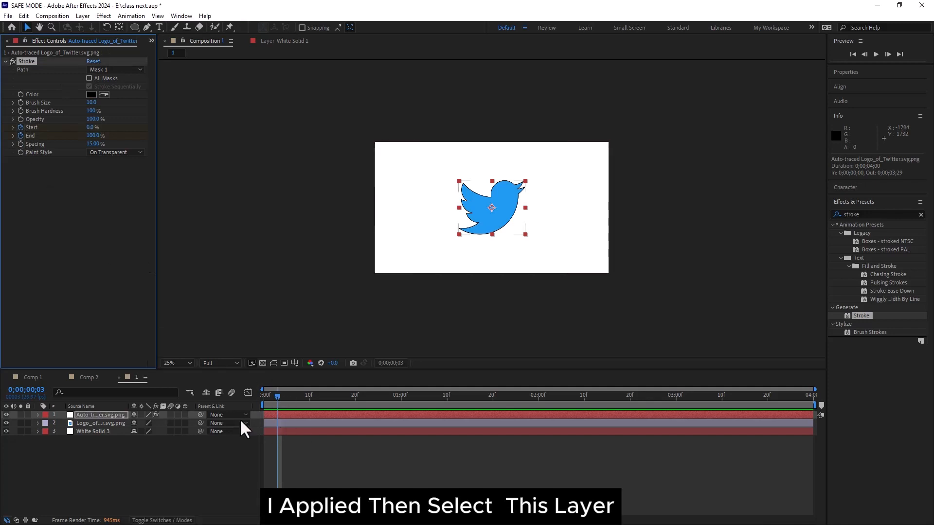
pyautogui.click(251, 430)
pyautogui.press('u')
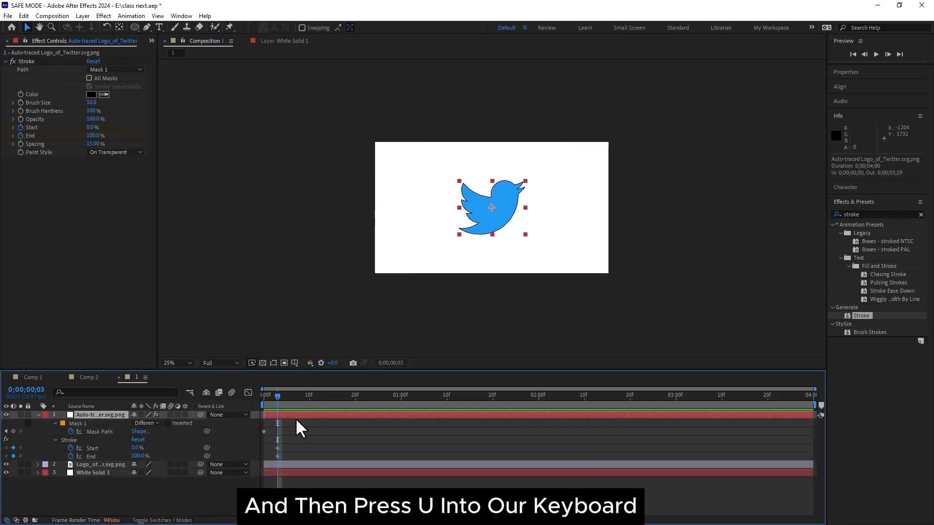
pyautogui.moveTo(287, 450); pyautogui.dragTo(271, 463)
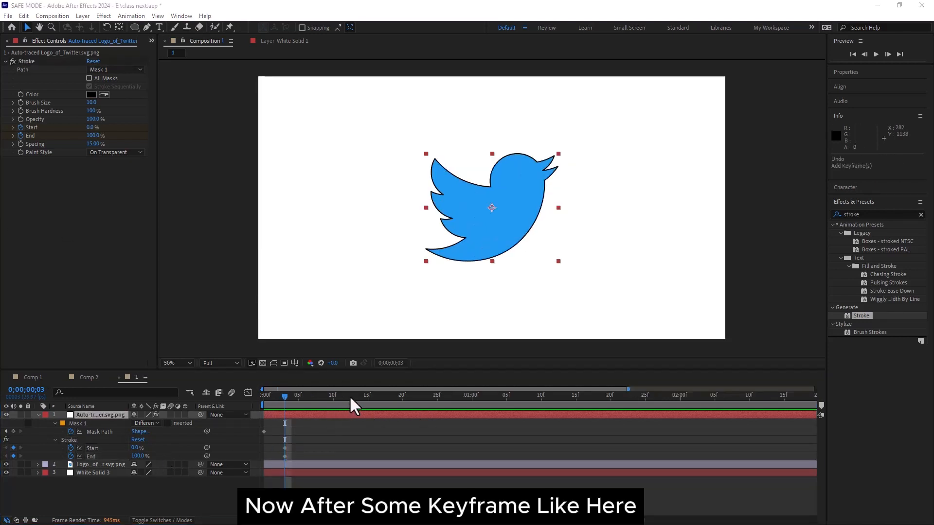
# Add Start and End keyframes for the stroke at frame 26, with Start set to 100%.
pyautogui.moveTo(430, 402); pyautogui.dragTo(444, 403)
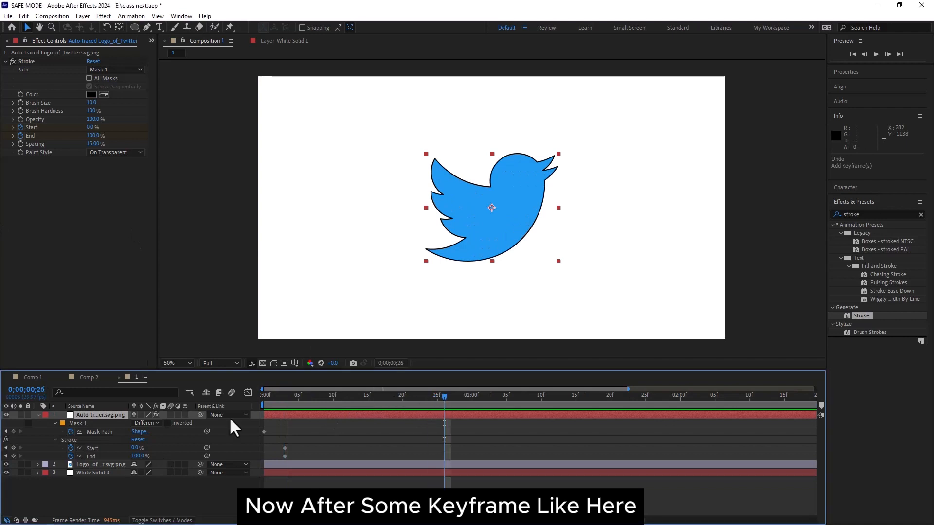
pyautogui.click(14, 447)
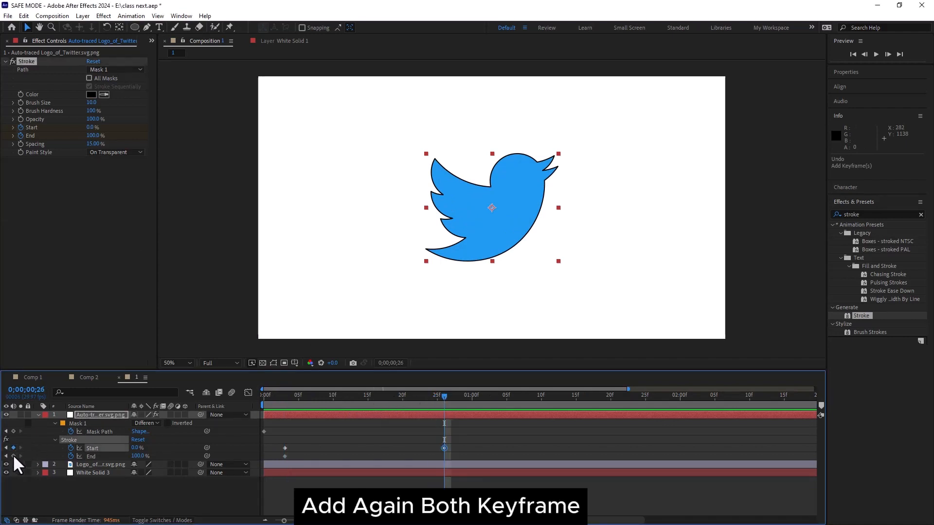
pyautogui.click(13, 456)
pyautogui.click(137, 448)
pyautogui.write('100')
pyautogui.press('Return')
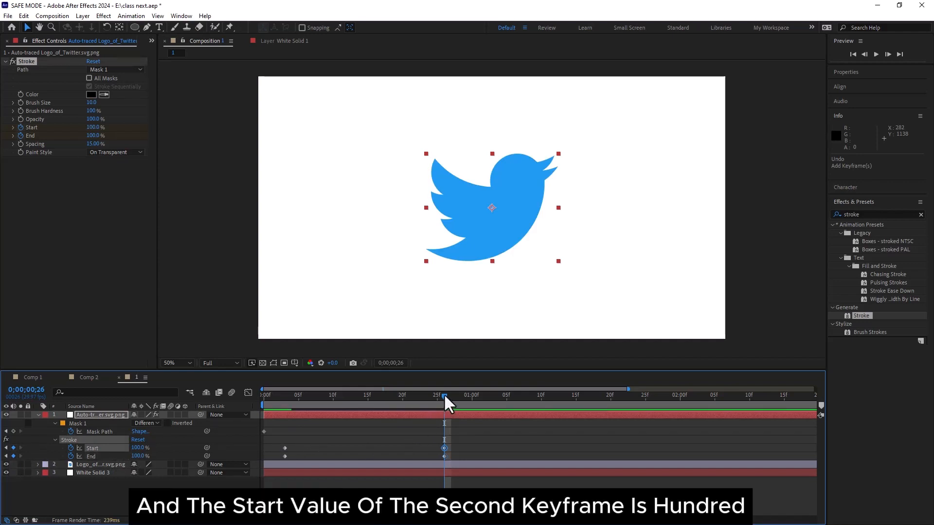
# Return to the first stroke keyframes at frame 3 and set End to 0% there.
pyautogui.keyDown('shift'); pyautogui.click(443, 456); pyautogui.keyUp('shift')
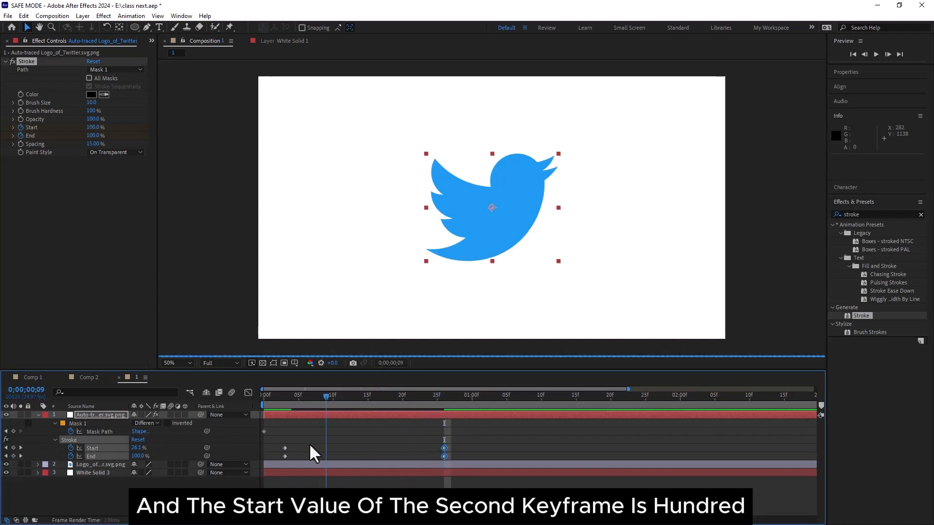
pyautogui.press('j')
pyautogui.moveTo(273, 441); pyautogui.dragTo(286, 457)
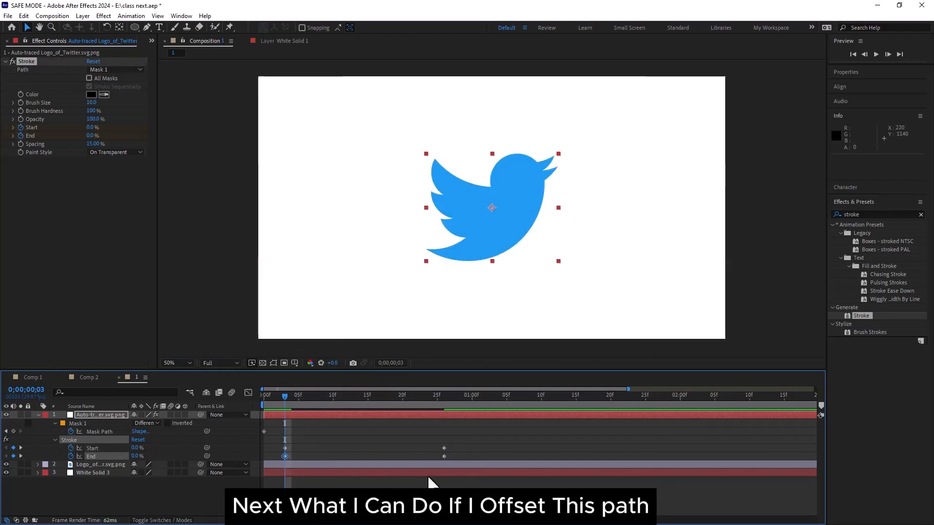
# Offset both End keyframes three frames later, to frames 6 and 29, and preview the stroke travelling around the logo.
pyautogui.click(444, 456)
pyautogui.moveTo(458, 457)
pyautogui.mouseDown()
pyautogui.moveTo(276, 454)
pyautogui.moveTo(461, 456)
pyautogui.mouseUp()
pyautogui.click(288, 455)
pyautogui.click(285, 455)
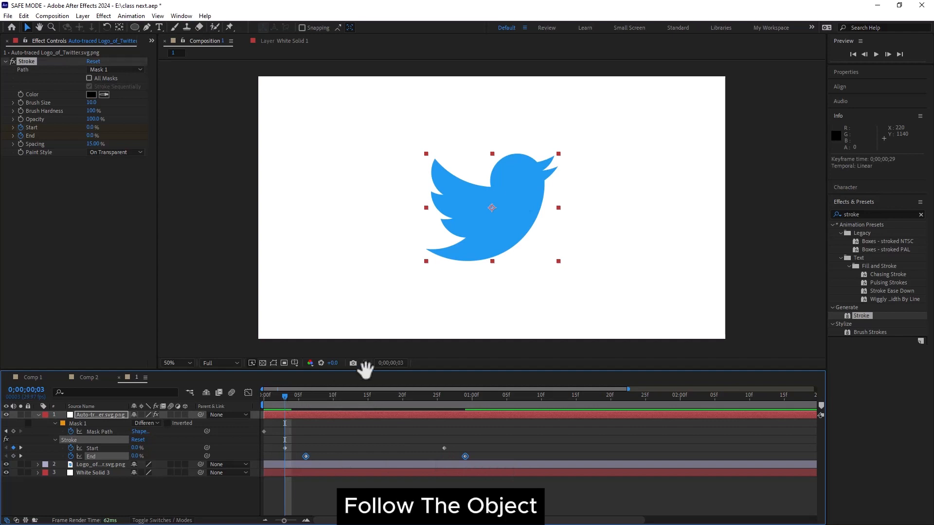
pyautogui.click(489, 302)
pyautogui.click(287, 414)
pyautogui.press('space')
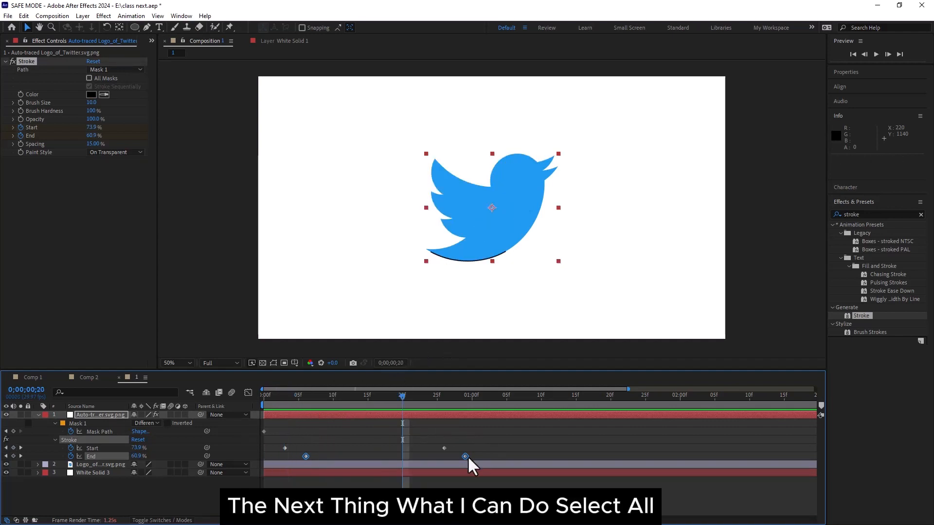
# Apply Easy Ease to all four Start and End keyframes of the stroke.
pyautogui.moveTo(477, 459); pyautogui.dragTo(284, 447)
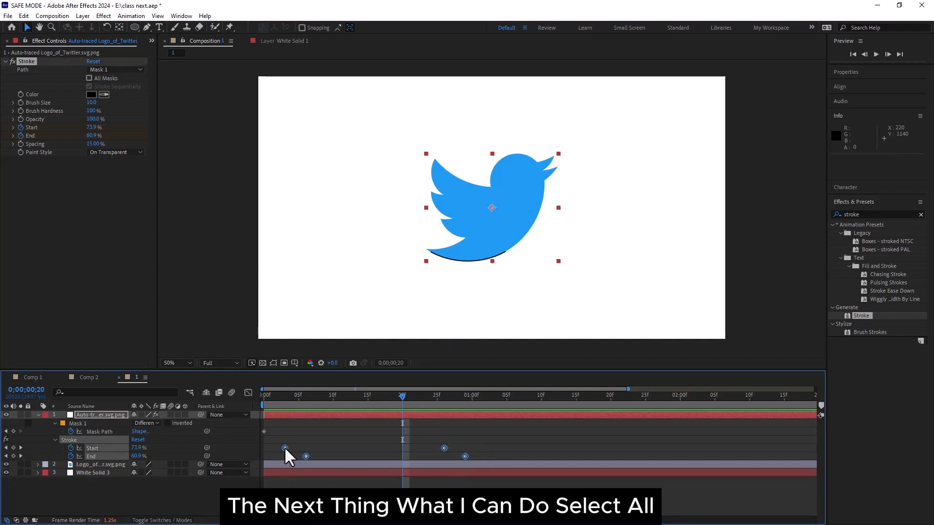
pyautogui.press('F9')
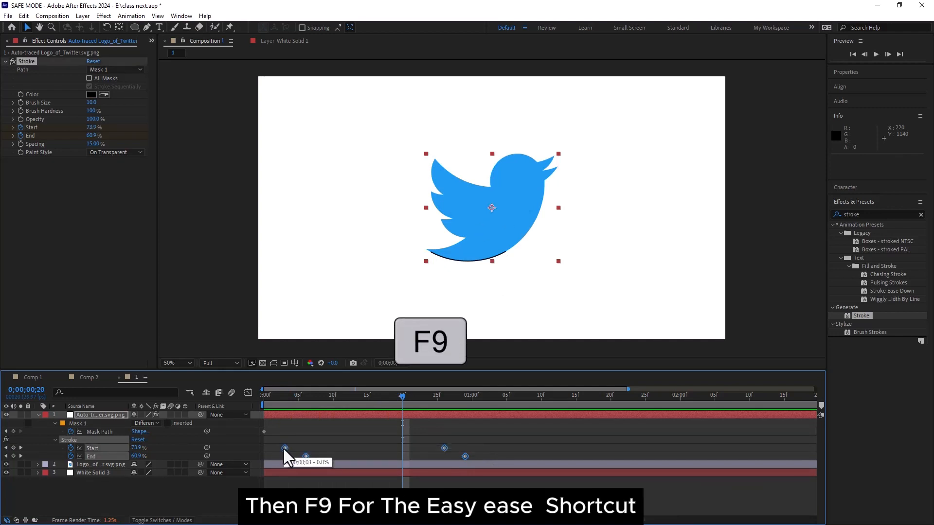
pyautogui.rightClick(282, 448)
pyautogui.moveTo(347, 442)
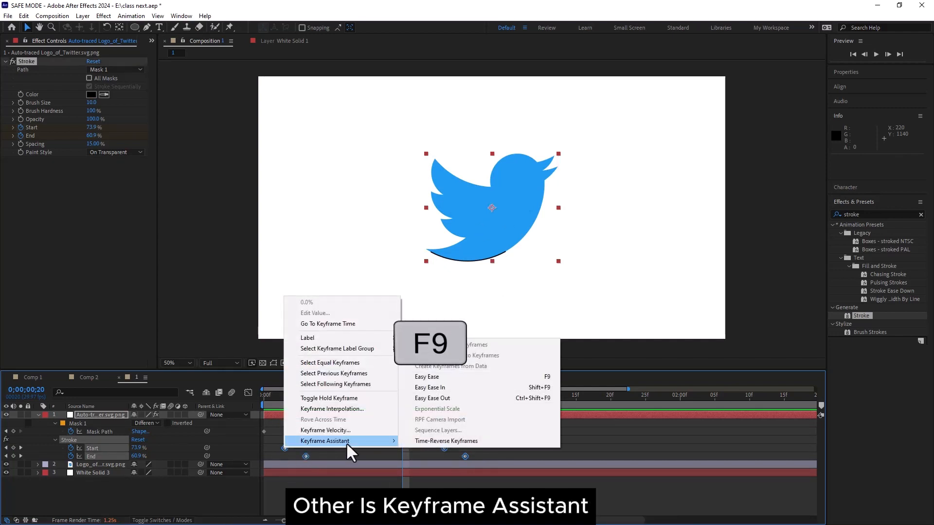
pyautogui.click(439, 377)
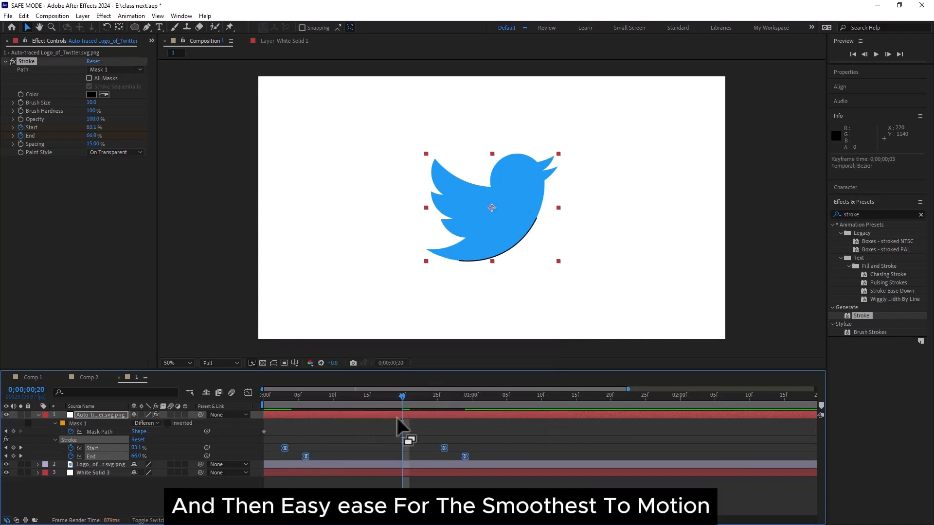
# Reshape the Start speed curve in the Graph Editor so it peaks early and slows gradually towards its last keyframe.
pyautogui.moveTo(476, 453); pyautogui.dragTo(284, 446)
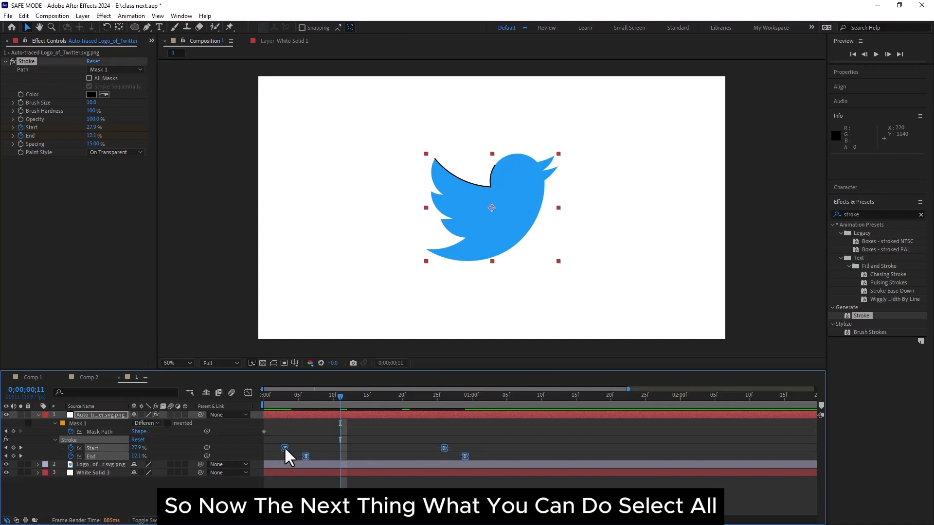
pyautogui.click(248, 393)
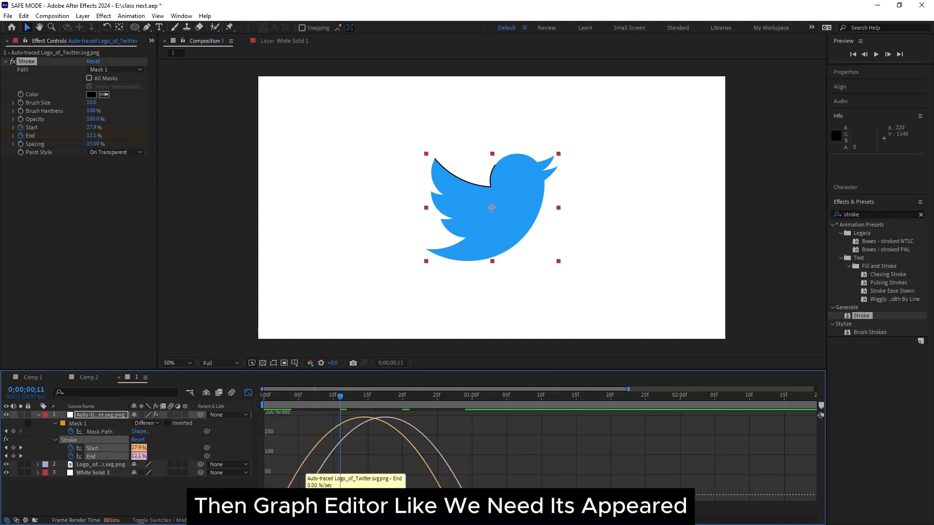
pyautogui.click(443, 492)
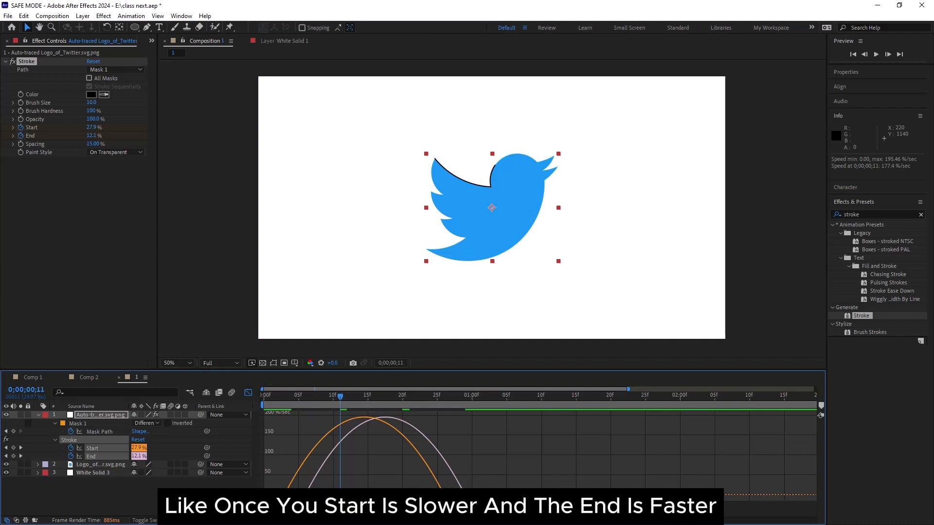
pyautogui.moveTo(418, 495); pyautogui.dragTo(393, 495)
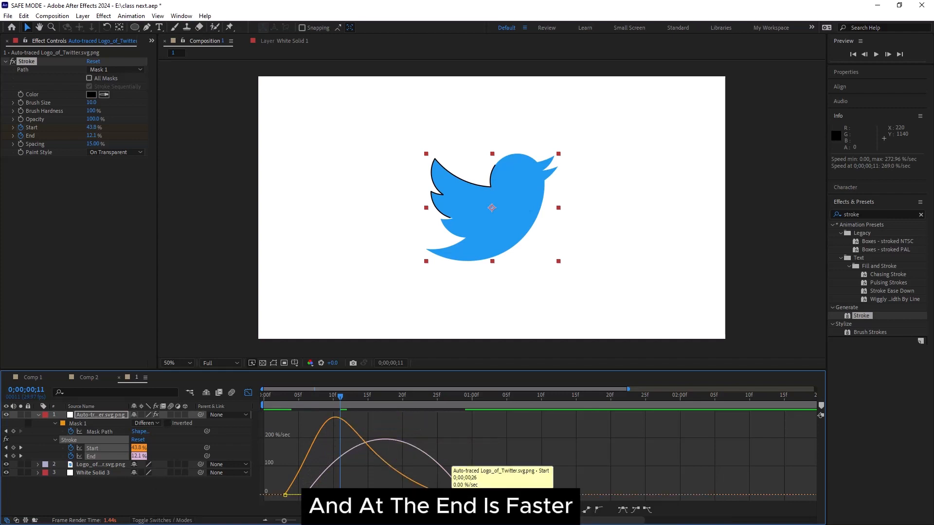
# Reshape the End speed curve to peak early like the Start curve, and return to the keyframe view.
pyautogui.click(464, 495)
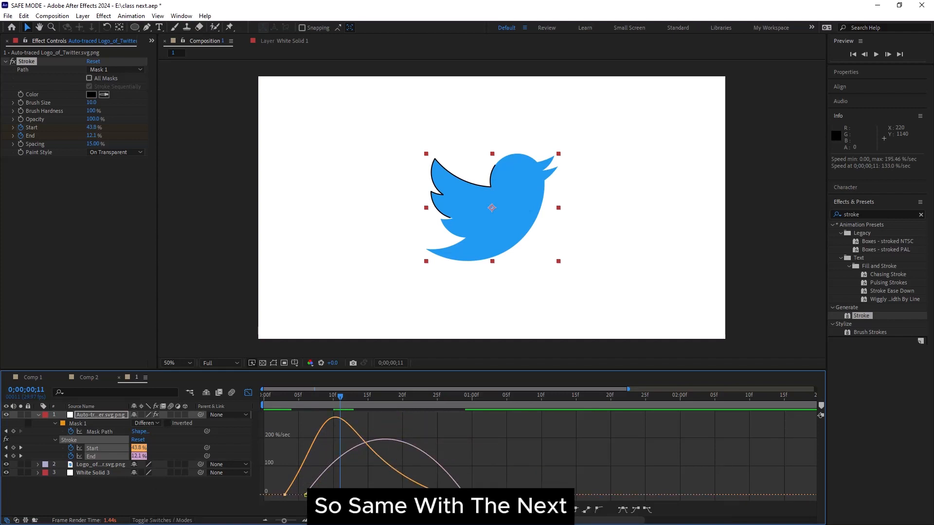
pyautogui.moveTo(411, 494); pyautogui.dragTo(348, 494)
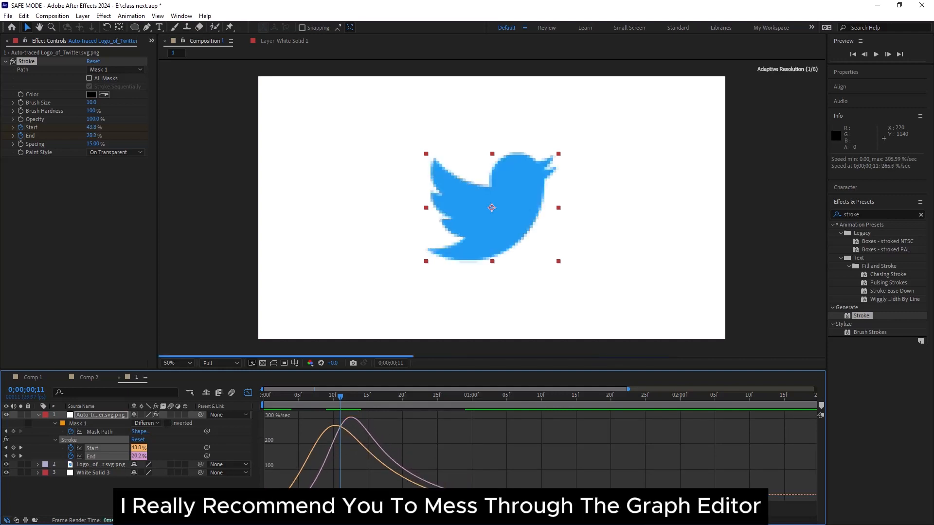
pyautogui.click(248, 393)
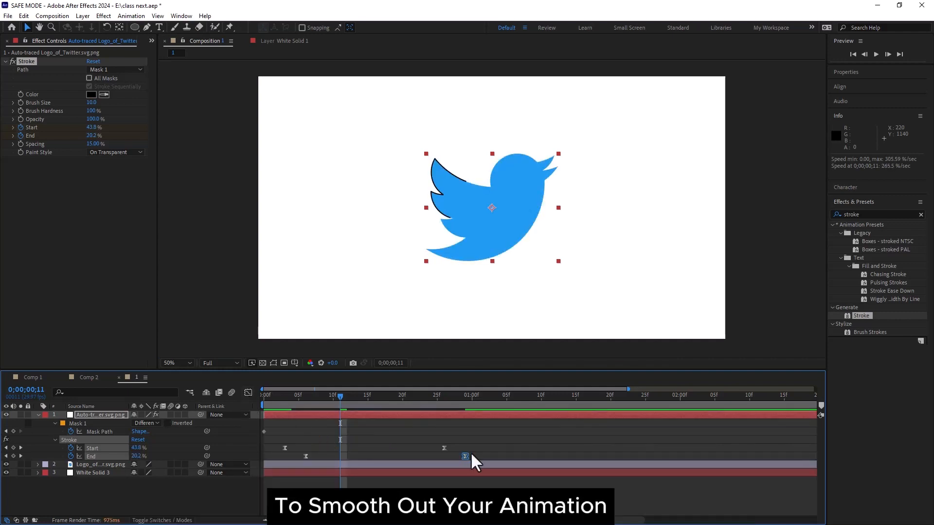
# Scrub through the stroke animation from frame 3 to frame 28 and review its speed curves.
pyautogui.moveTo(339, 396); pyautogui.dragTo(281, 413)
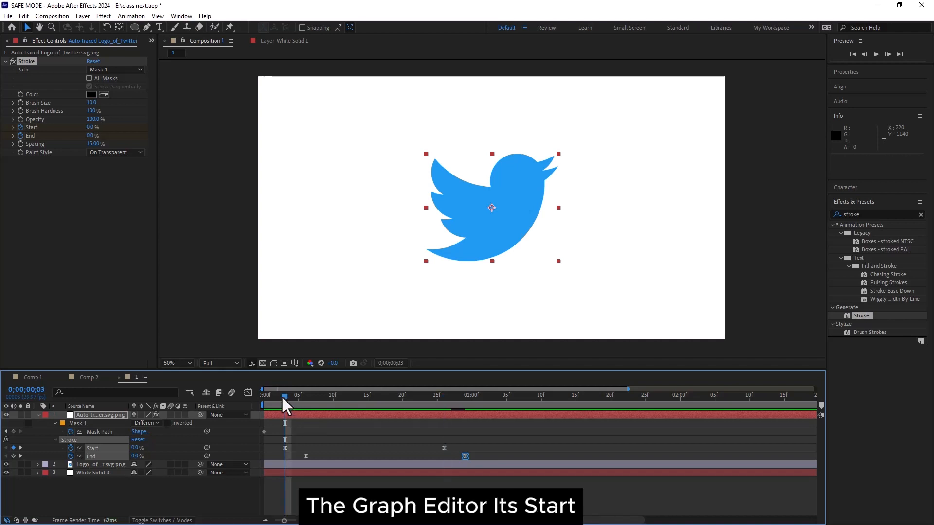
pyautogui.moveTo(285, 397)
pyautogui.mouseDown()
pyautogui.moveTo(337, 409)
pyautogui.moveTo(422, 411)
pyautogui.moveTo(460, 393)
pyautogui.moveTo(452, 381)
pyautogui.mouseUp()
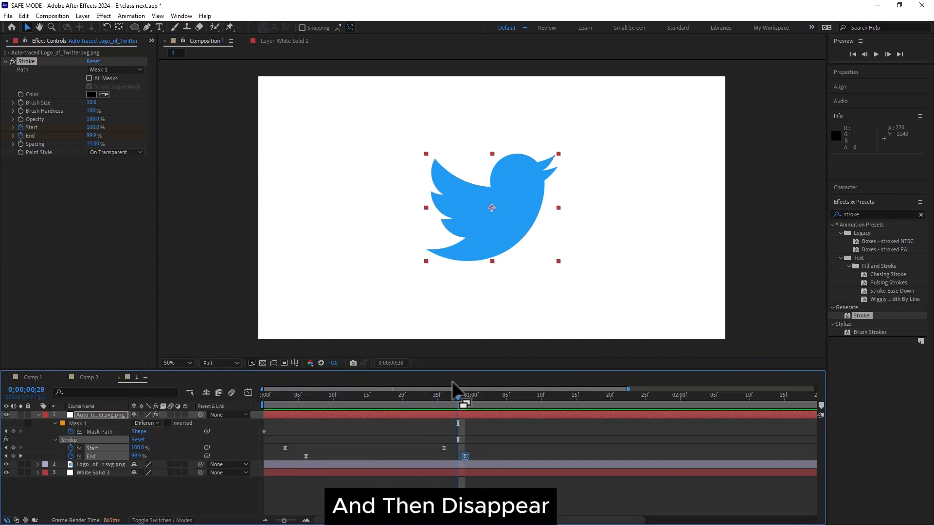
pyautogui.hotkey('shift', 'F3')
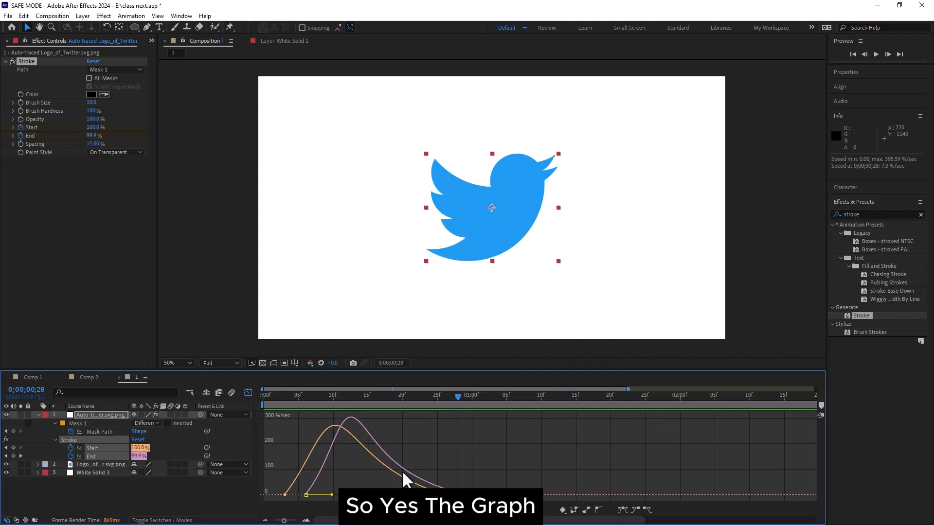
pyautogui.click(248, 393)
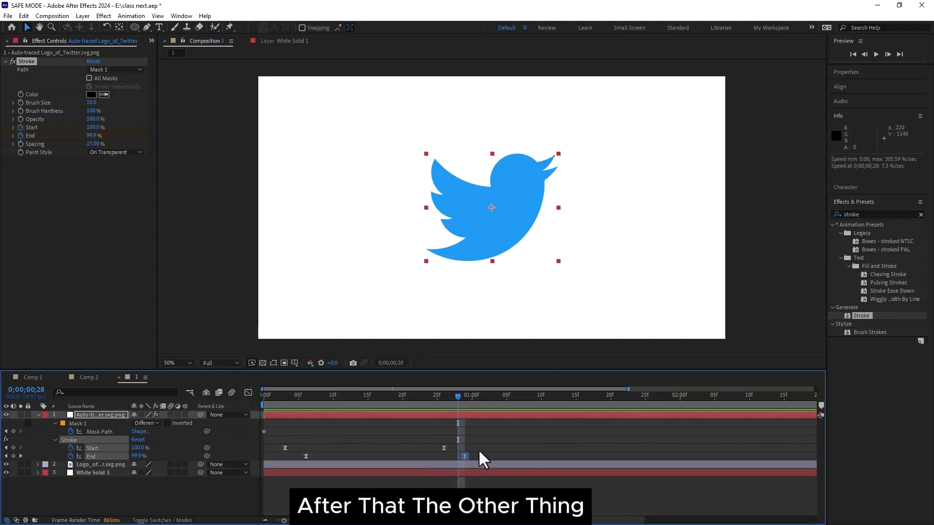
# Move the last Start and End keyframes later, to 0;00;01;08 and 0;00;01;11, and collapse the traced layer.
pyautogui.press('u')
pyautogui.click(333, 395)
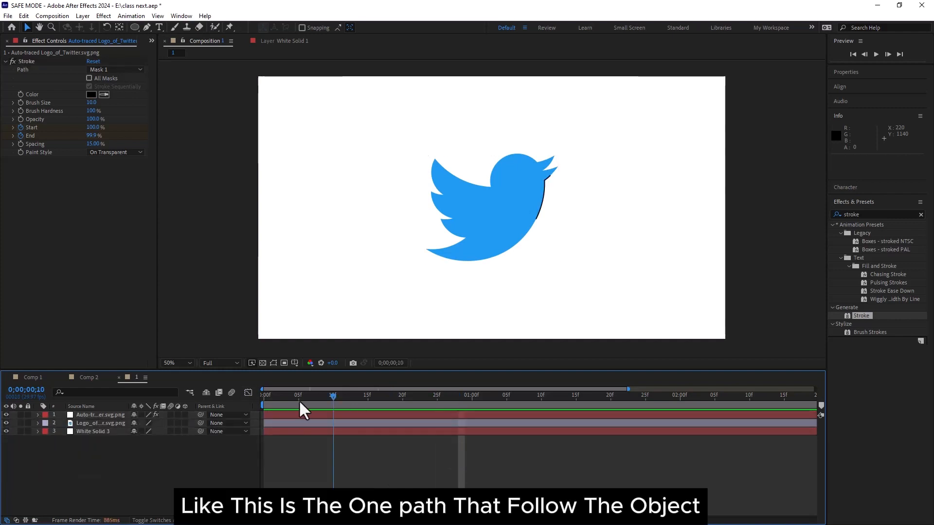
pyautogui.moveTo(299, 402)
pyautogui.mouseDown()
pyautogui.moveTo(265, 396)
pyautogui.moveTo(396, 427)
pyautogui.mouseUp()
pyautogui.click(300, 415)
pyautogui.press('u')
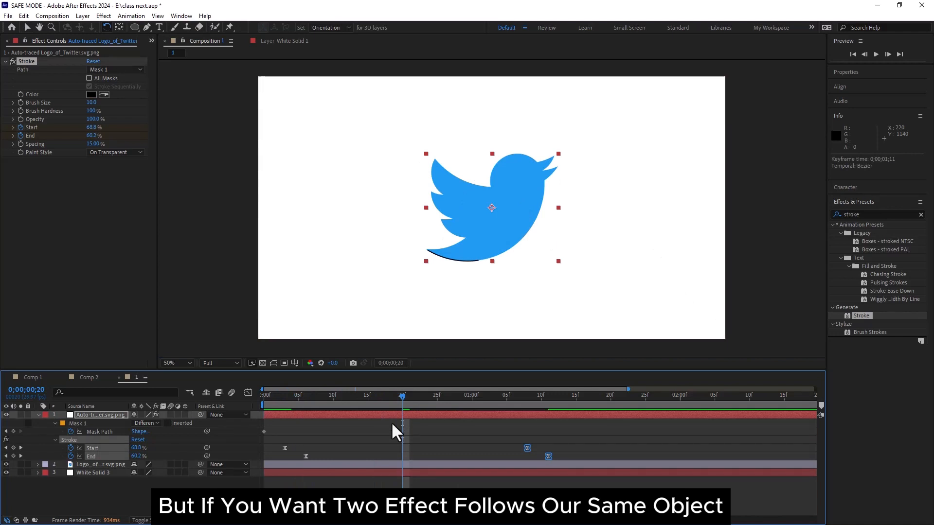
pyautogui.click(37, 420)
pyautogui.click(37, 415)
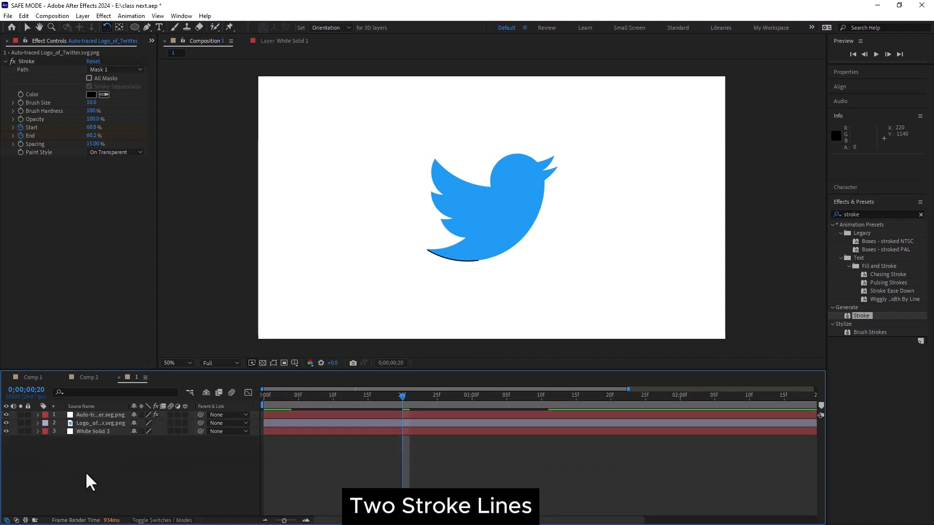
# Duplicate the auto-traced logo layer and shift the duplicate two frames later in the timeline.
pyautogui.click(93, 416)
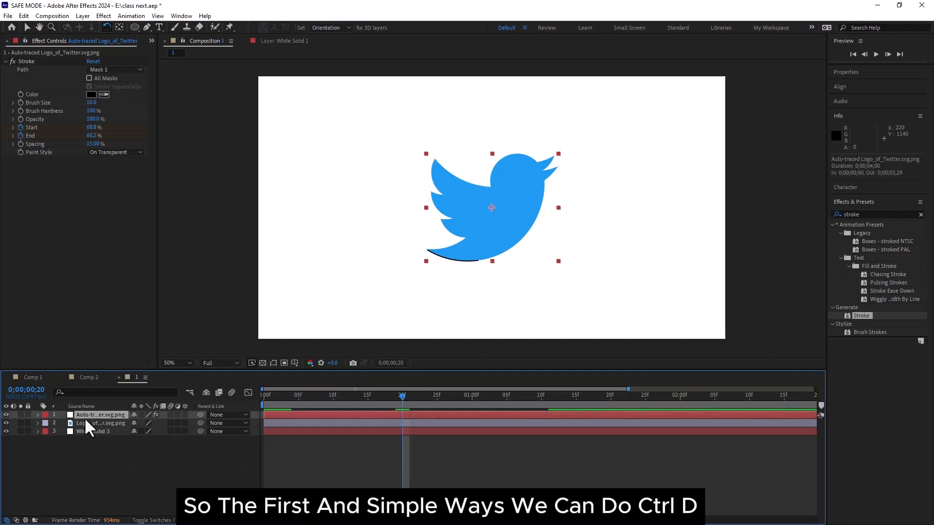
pyautogui.hotkey('ctrl', 'd')
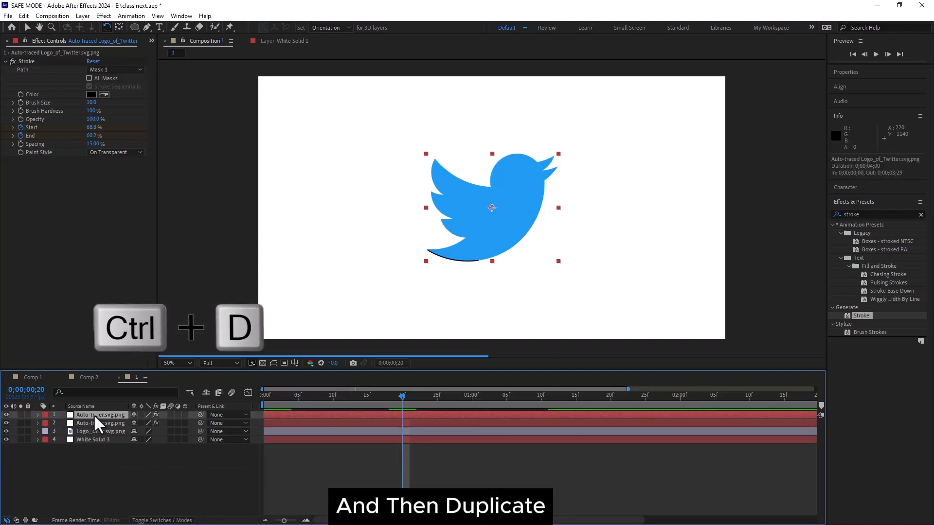
pyautogui.moveTo(272, 413); pyautogui.dragTo(287, 413)
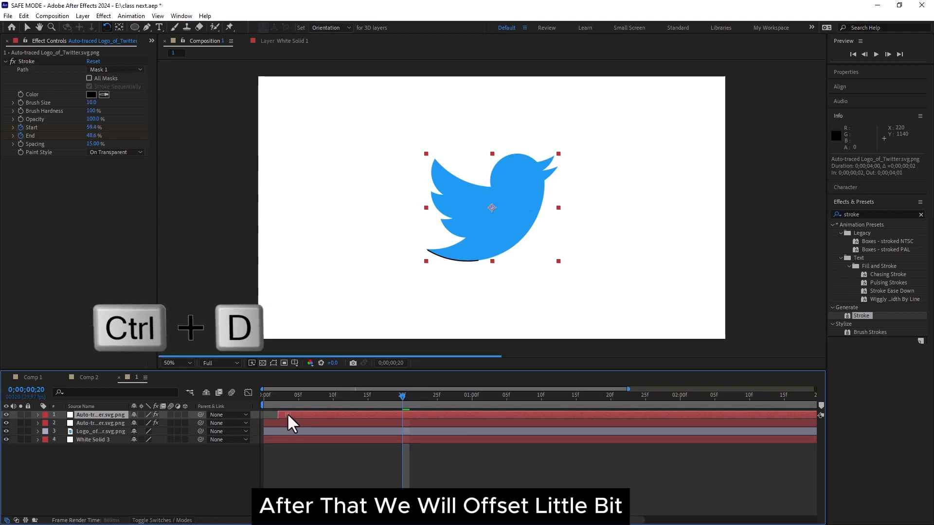
# Change the stroke colour of the original traced logo layer, beneath its duplicate, to FFBA00.
pyautogui.click(264, 393)
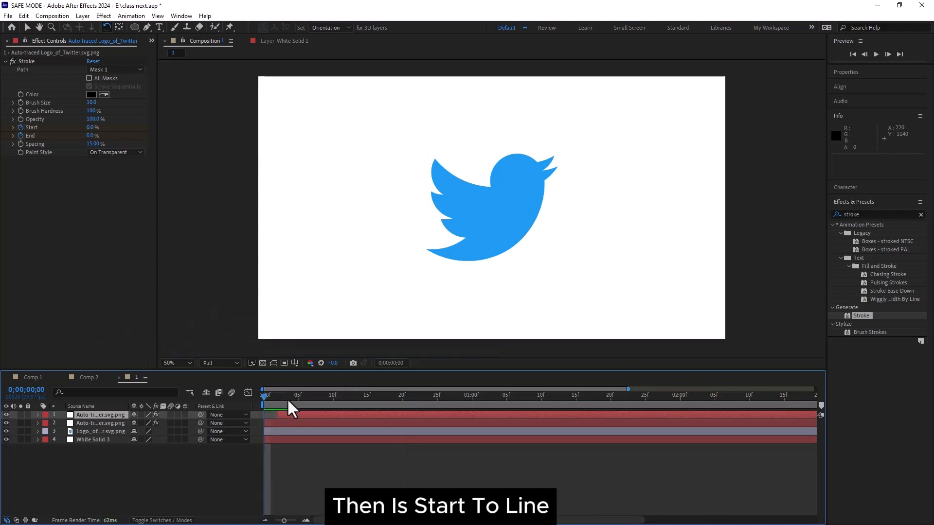
pyautogui.click(270, 395)
pyautogui.click(274, 423)
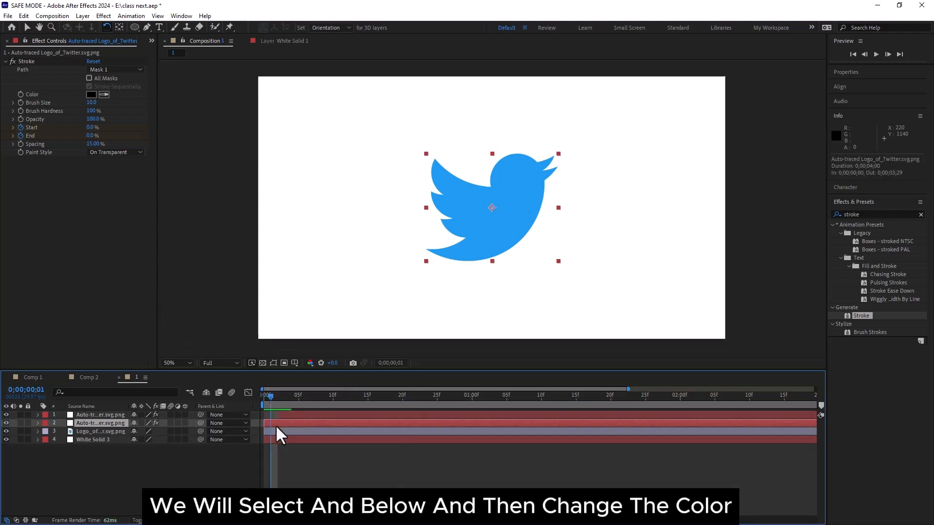
pyautogui.click(92, 94)
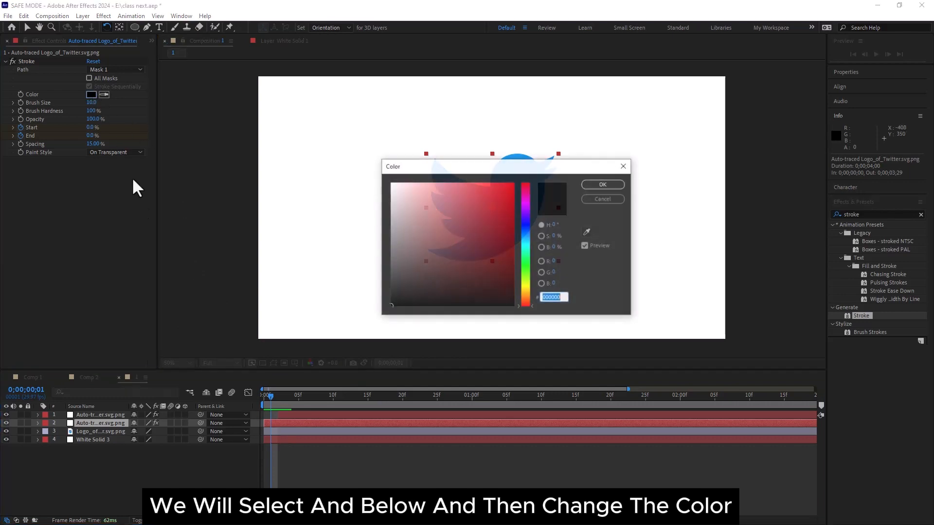
pyautogui.click(526, 271)
pyautogui.moveTo(526, 271); pyautogui.dragTo(527, 290)
pyautogui.click(502, 206)
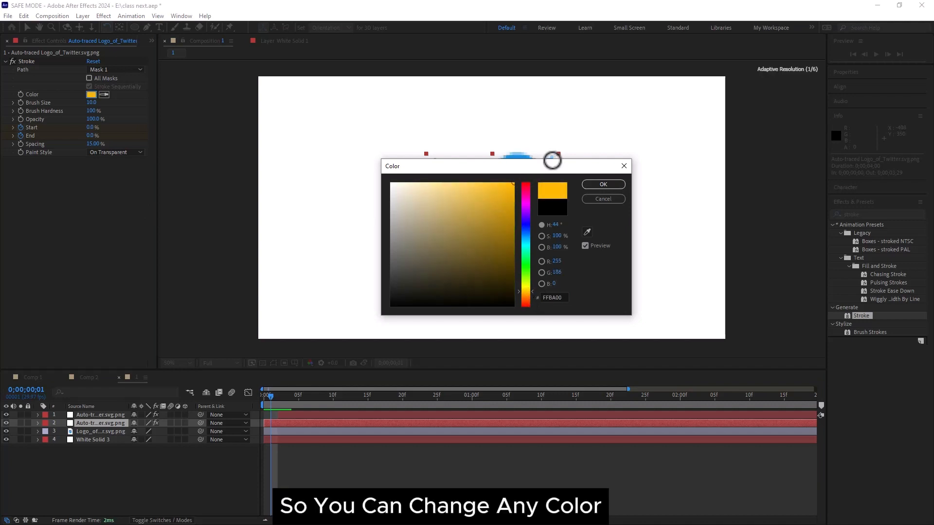
pyautogui.click(602, 184)
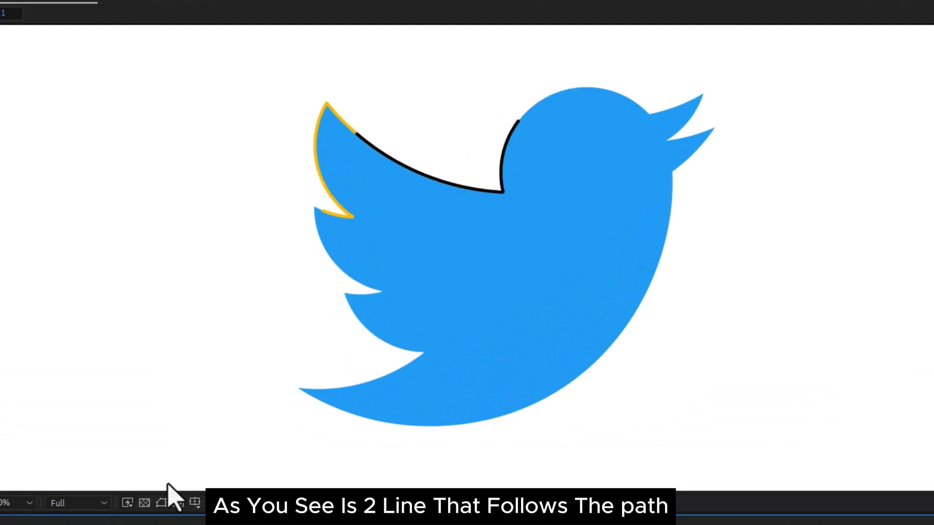
# Try shifting all Start and End keyframes of the duplicate traced layer one frame later, scrub to compare the lines, and undo the shift.
pyautogui.click(421, 314)
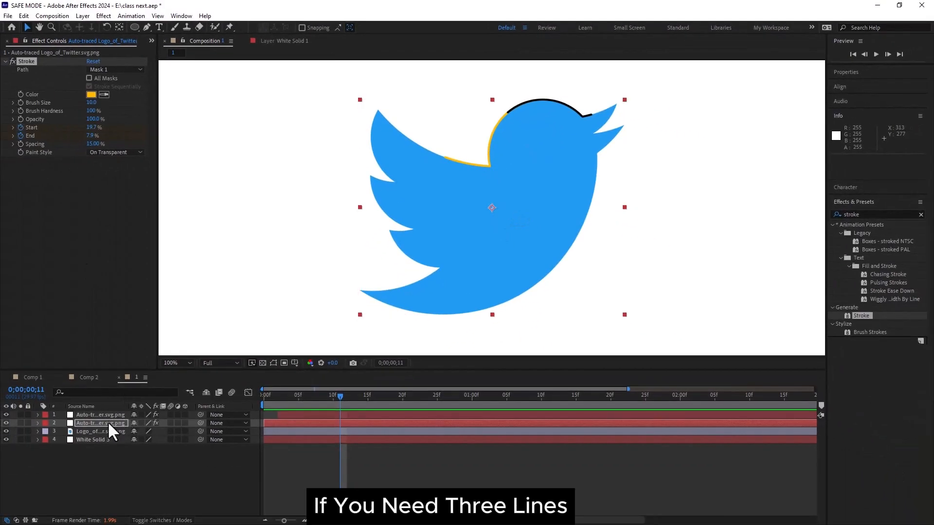
pyautogui.click(106, 423)
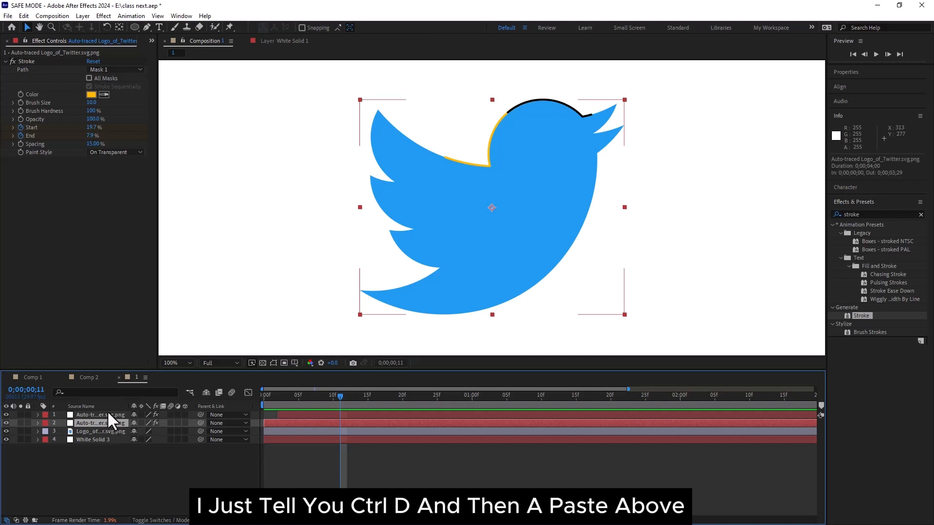
pyautogui.click(286, 412)
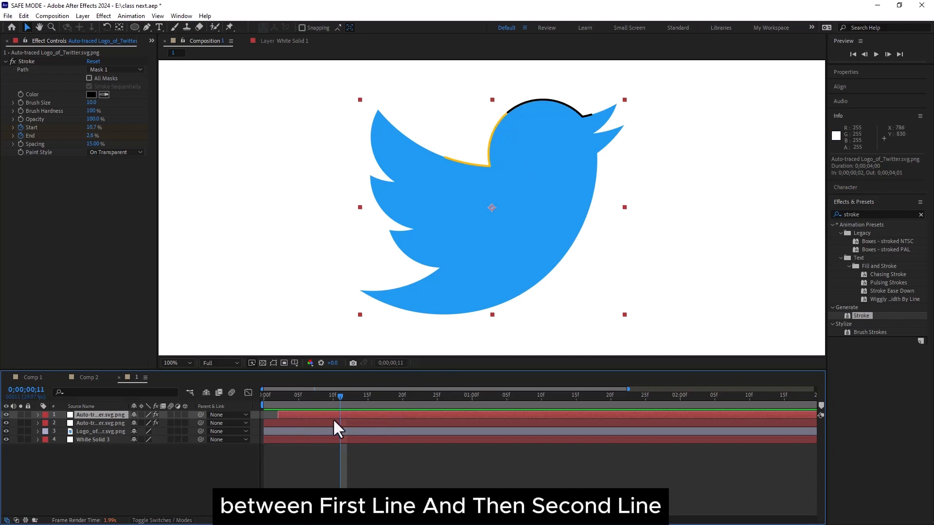
pyautogui.press('u')
pyautogui.moveTo(286, 436)
pyautogui.mouseDown()
pyautogui.moveTo(427, 462)
pyautogui.moveTo(557, 459)
pyautogui.mouseUp()
pyautogui.moveTo(287, 439); pyautogui.dragTo(569, 456)
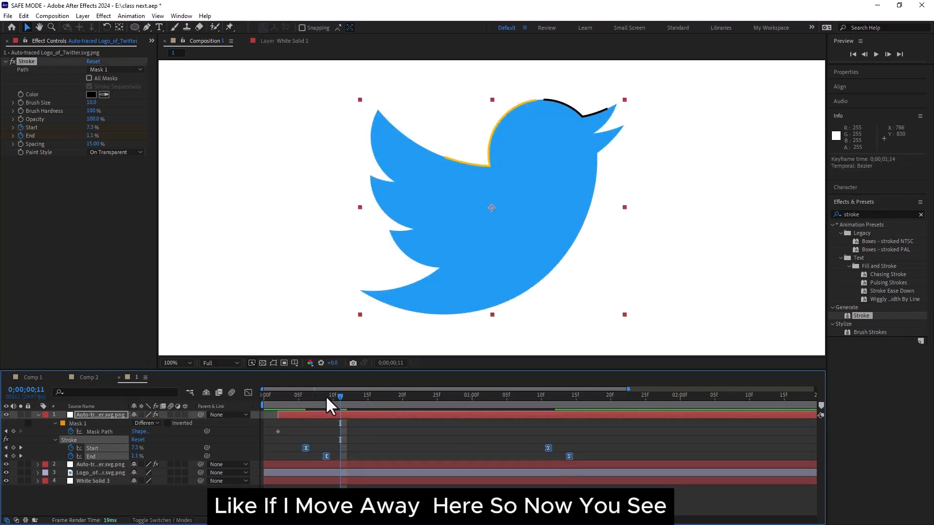
pyautogui.moveTo(337, 396)
pyautogui.mouseDown()
pyautogui.moveTo(281, 413)
pyautogui.moveTo(509, 416)
pyautogui.moveTo(414, 396)
pyautogui.mouseUp()
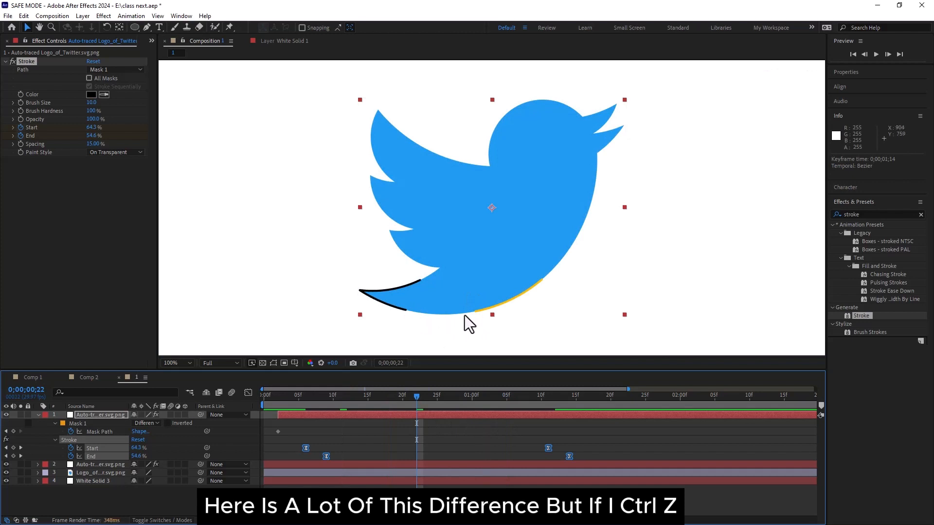
pyautogui.hotkey('ctrl', 'z')
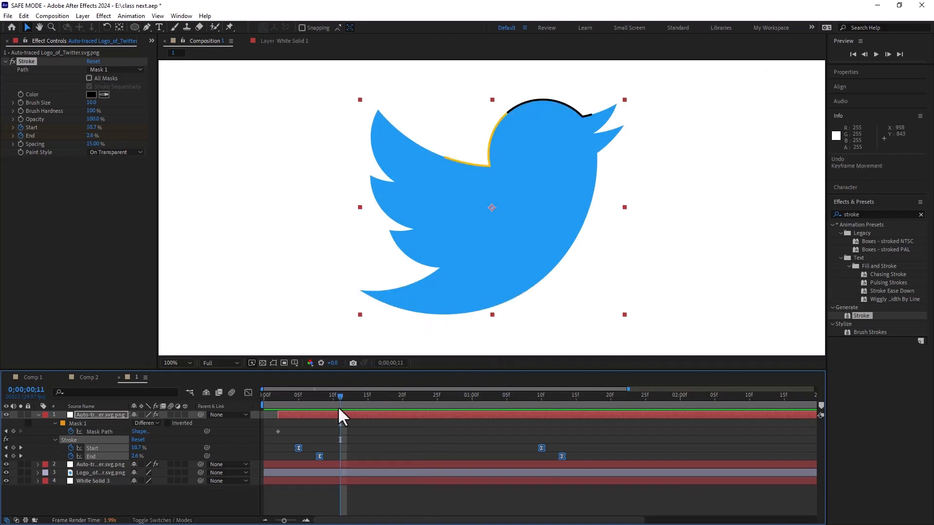
# End the work area at 0;00;01;15 and trim the composition to it.
pyautogui.moveTo(334, 393)
pyautogui.mouseDown()
pyautogui.moveTo(295, 412)
pyautogui.moveTo(339, 416)
pyautogui.mouseUp()
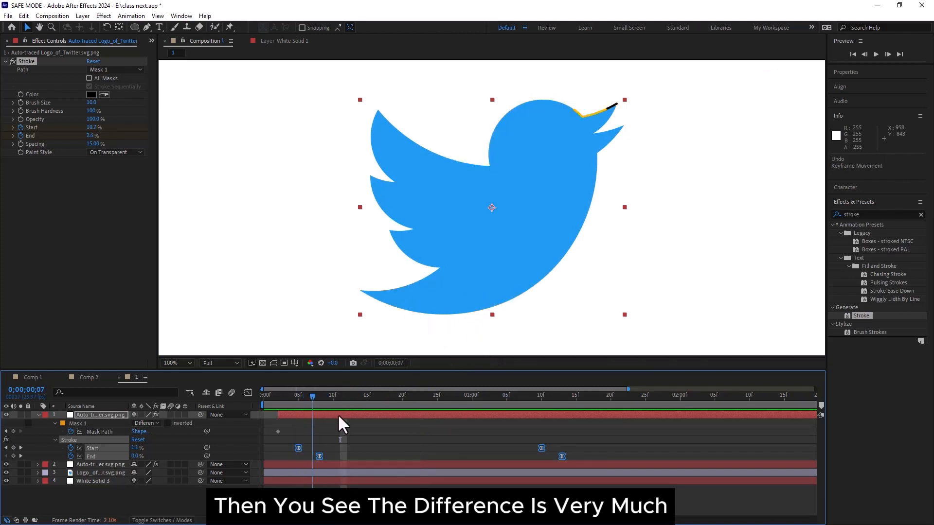
pyautogui.moveTo(414, 397); pyautogui.dragTo(416, 397)
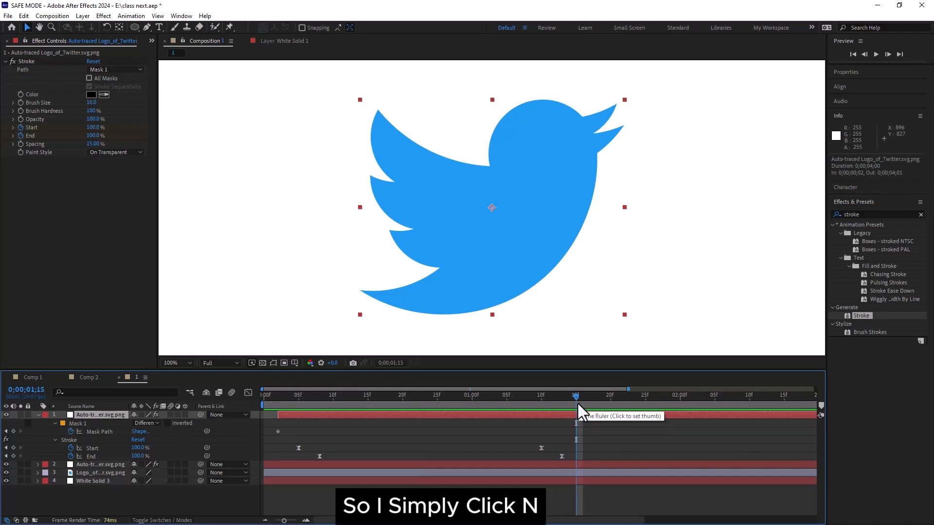
pyautogui.press('n')
pyautogui.rightClick(560, 407)
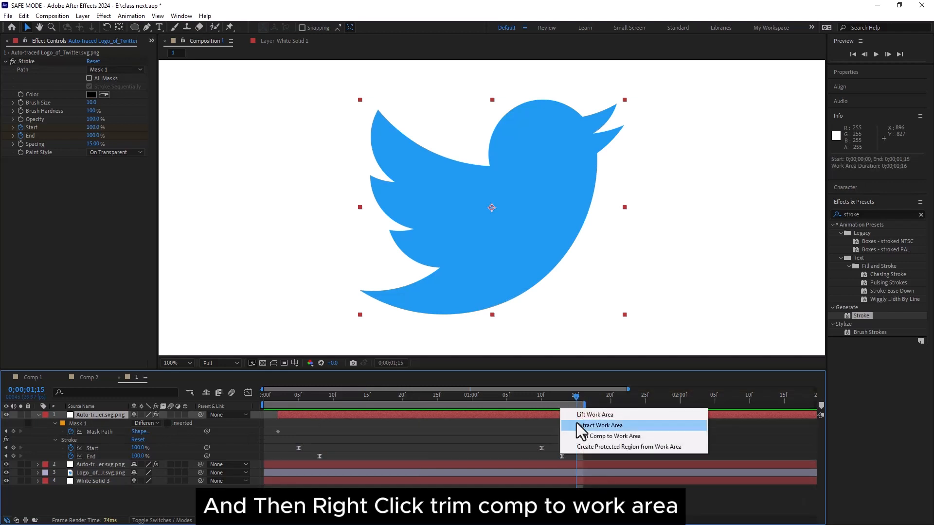
pyautogui.click(600, 437)
# Preview the trimmed two-line logo animation and look at the EDITS text example in Comp 2.
pyautogui.press('space')
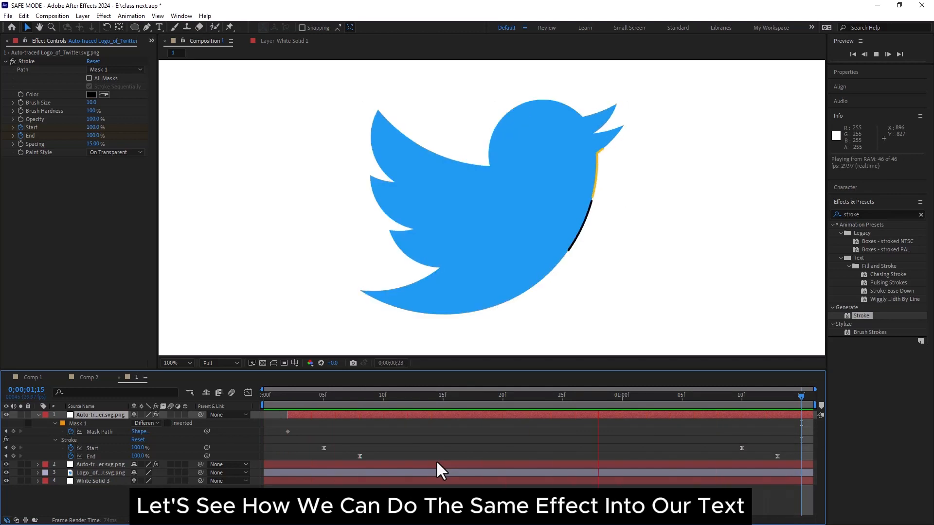
pyautogui.click(89, 379)
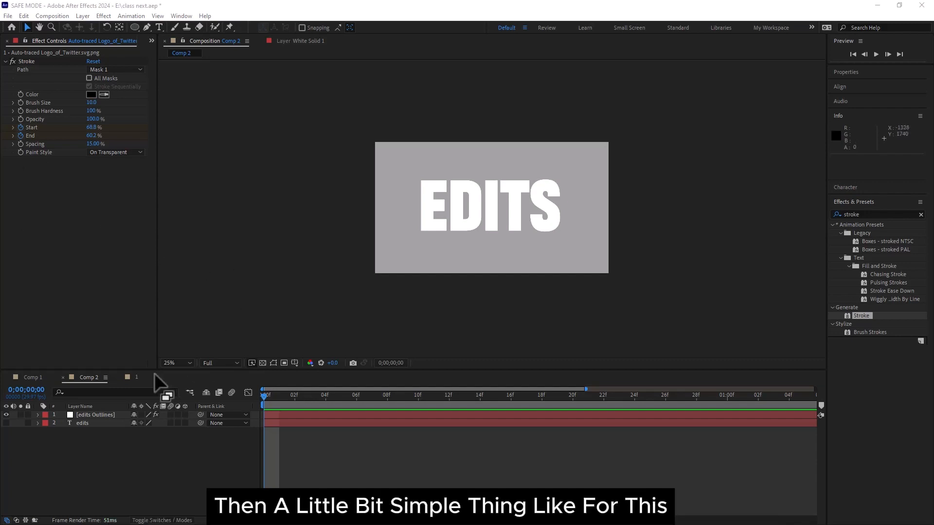
pyautogui.click(128, 380)
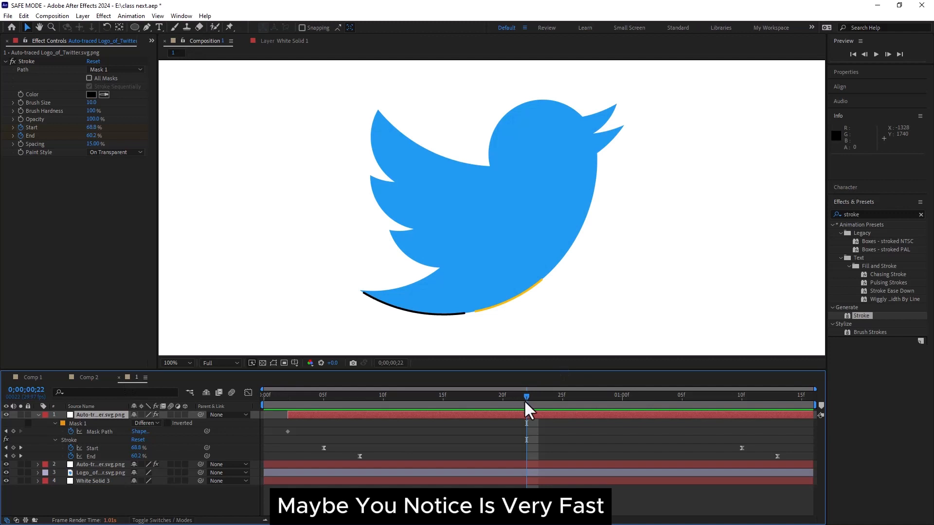
pyautogui.press('space')
pyautogui.press('space')
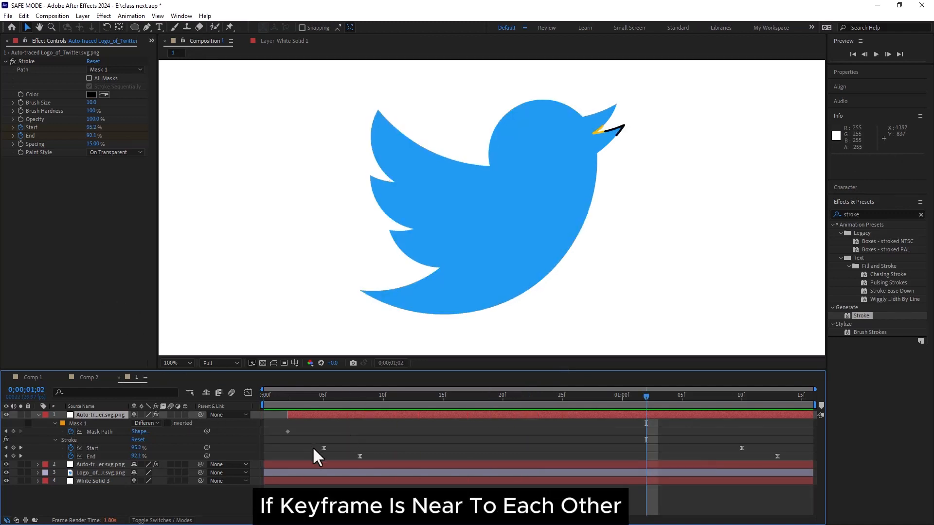
pyautogui.click(339, 395)
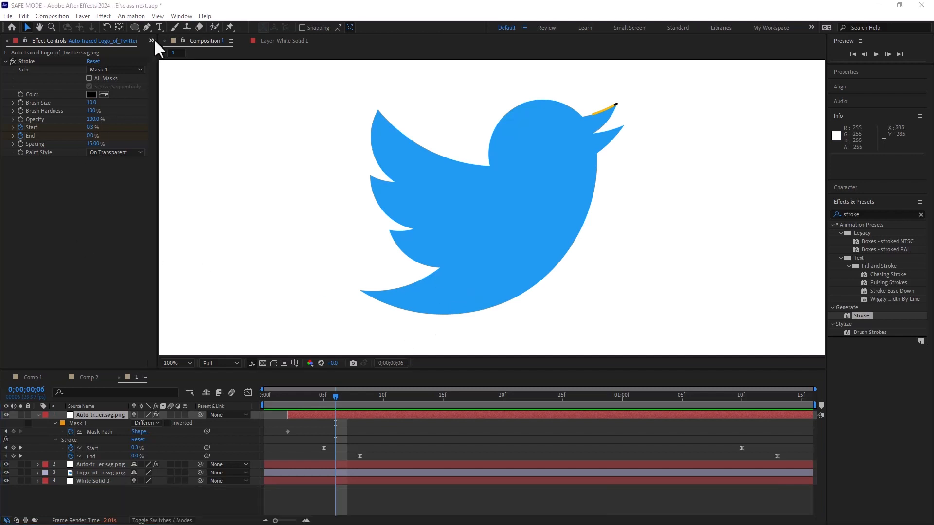
# Create a new 1920 x 1080 composition named 2 with a duration of four seconds.
pyautogui.click(151, 40)
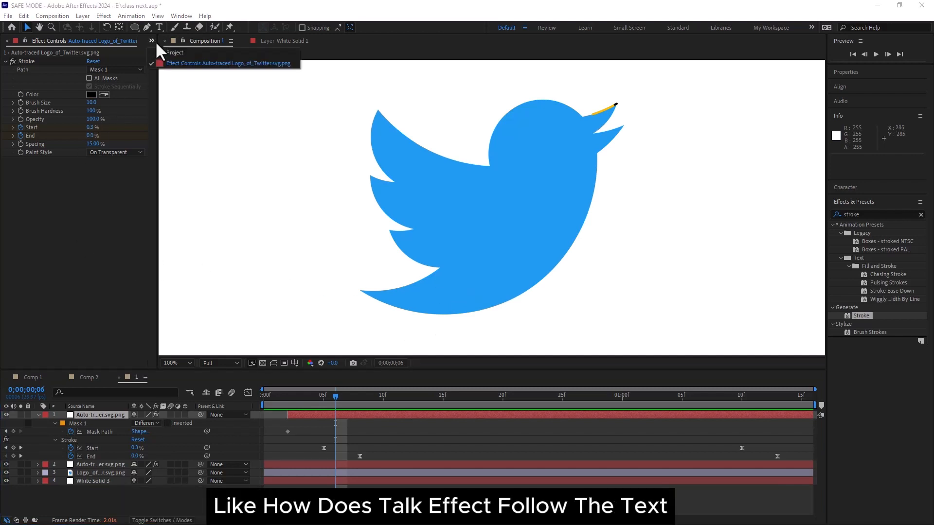
pyautogui.click(173, 51)
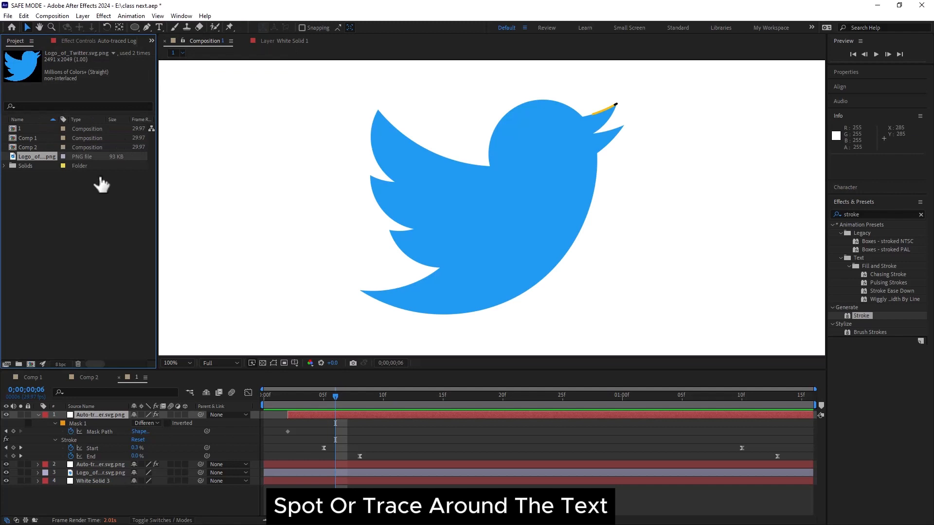
pyautogui.rightClick(35, 224)
pyautogui.click(64, 226)
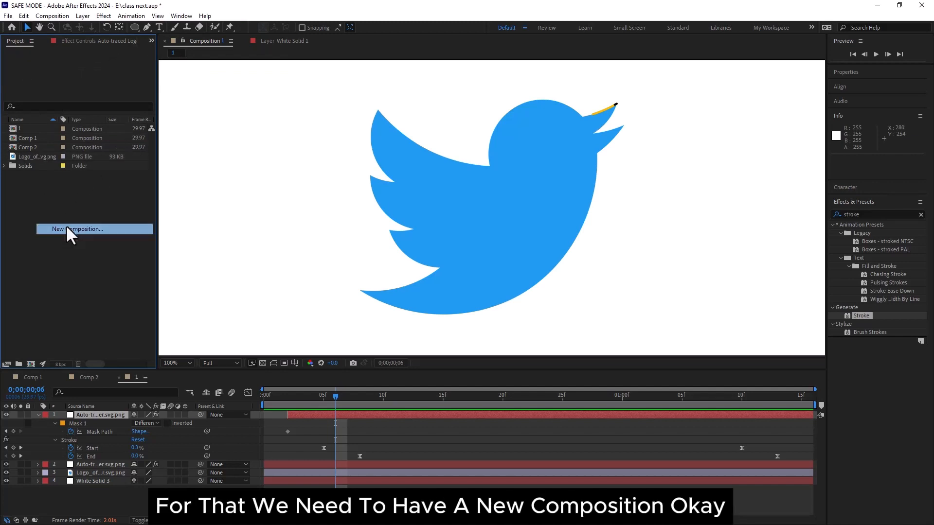
pyautogui.click(496, 357)
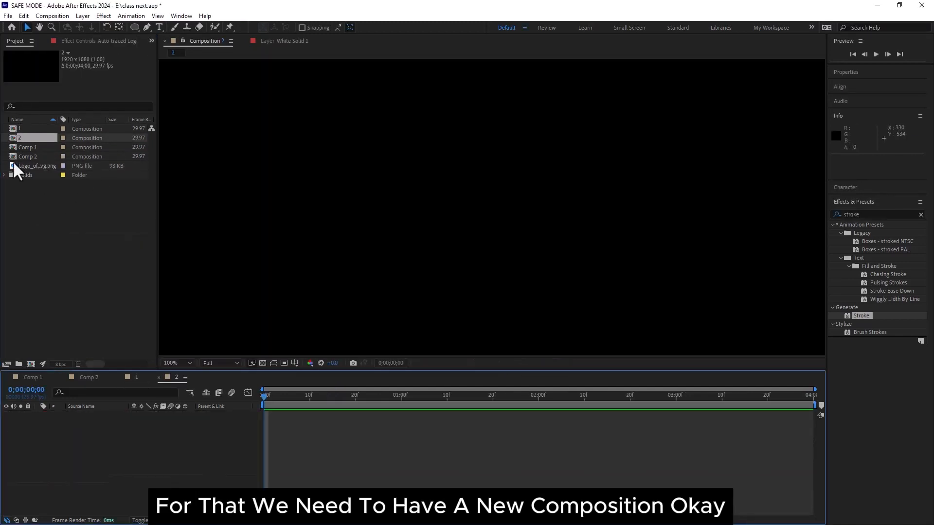
# Add a text layer reading "edits" to composition 2.
pyautogui.rightClick(98, 440)
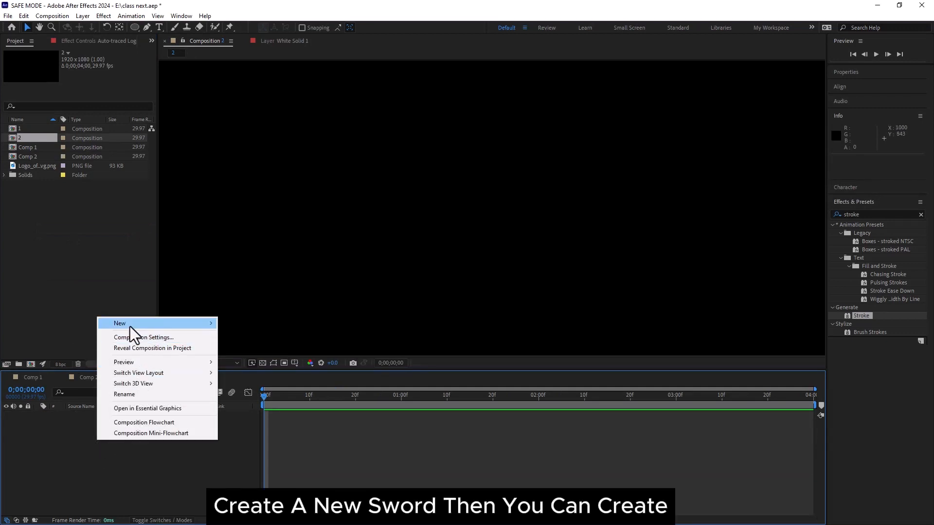
pyautogui.moveTo(130, 327)
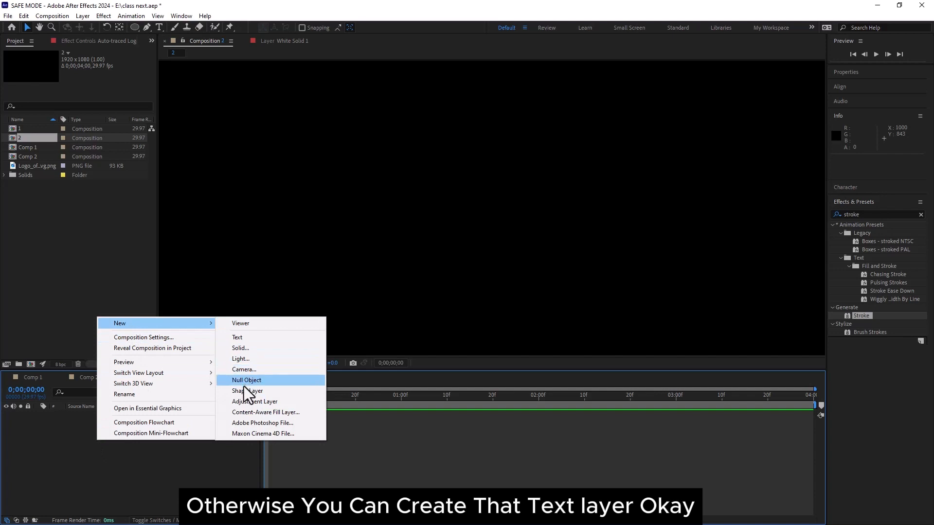
pyautogui.click(241, 338)
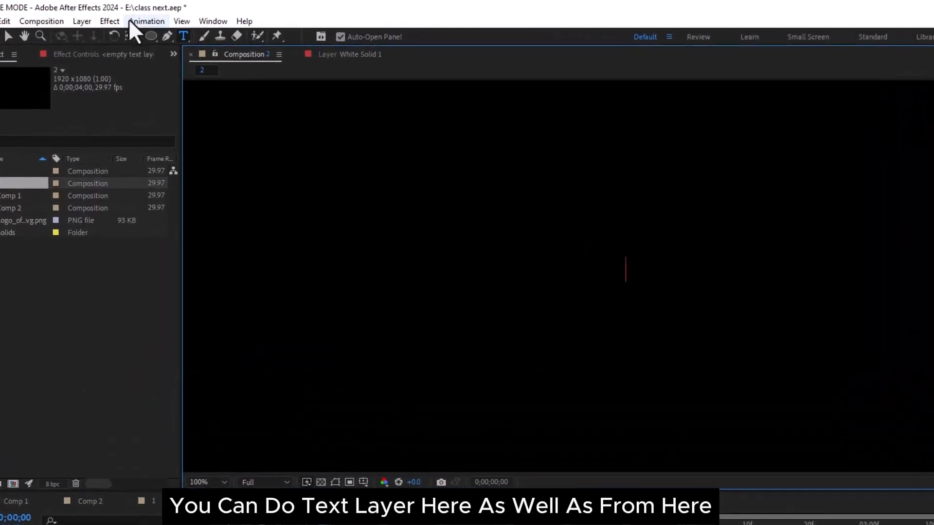
pyautogui.write('ed')
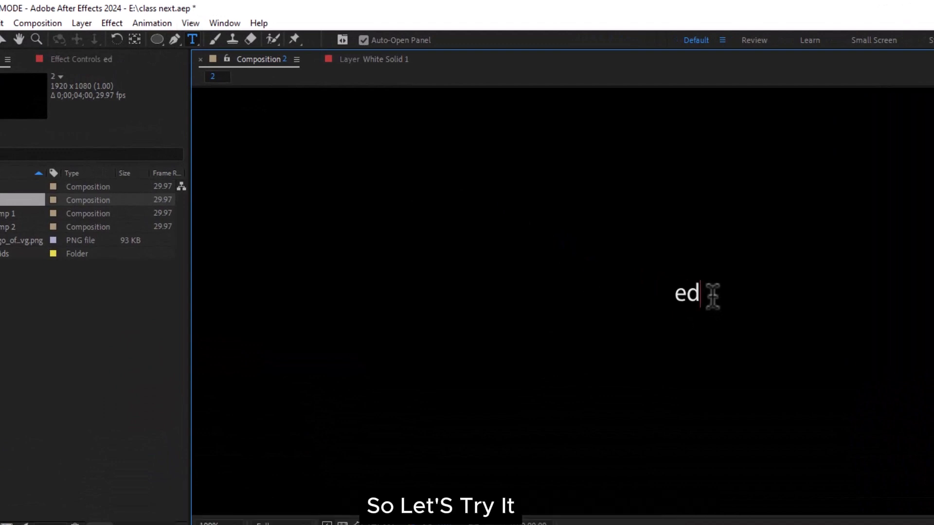
pyautogui.write('its')
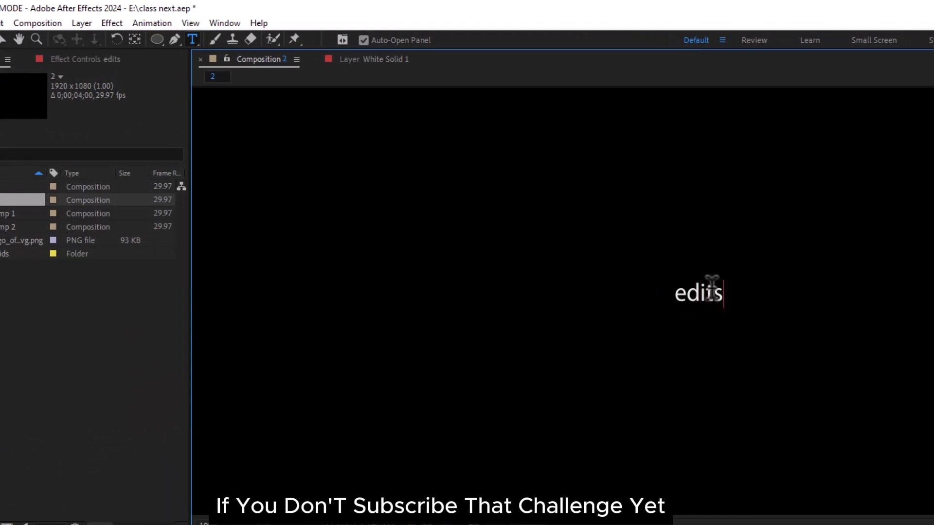
pyautogui.doubleClick(711, 289)
pyautogui.click(6, 40)
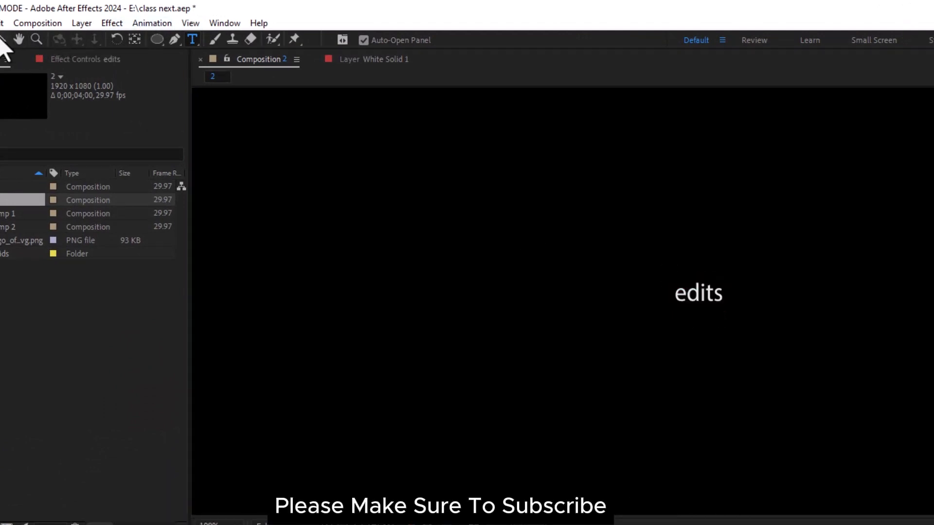
# Set the "edits" text size to 131 px and move the text to the middle of the frame.
pyautogui.doubleClick(699, 295)
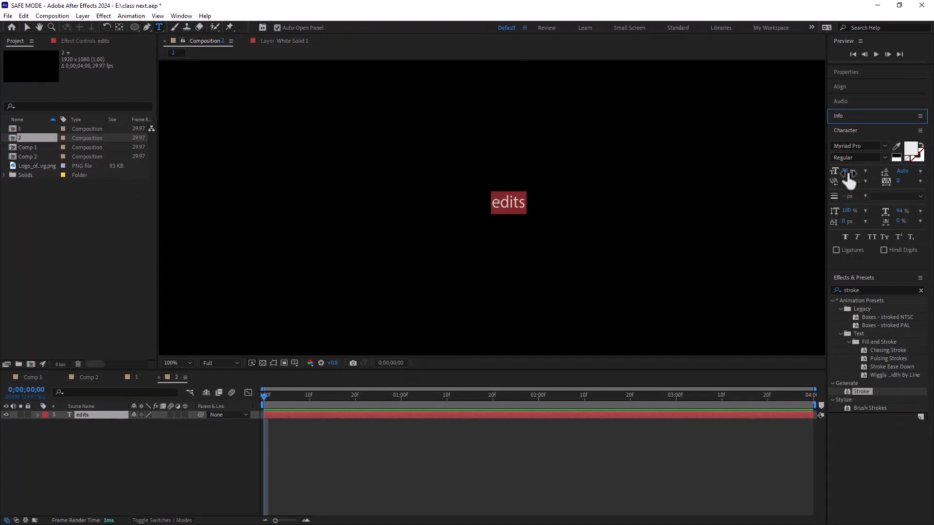
pyautogui.moveTo(846, 173); pyautogui.dragTo(892, 173)
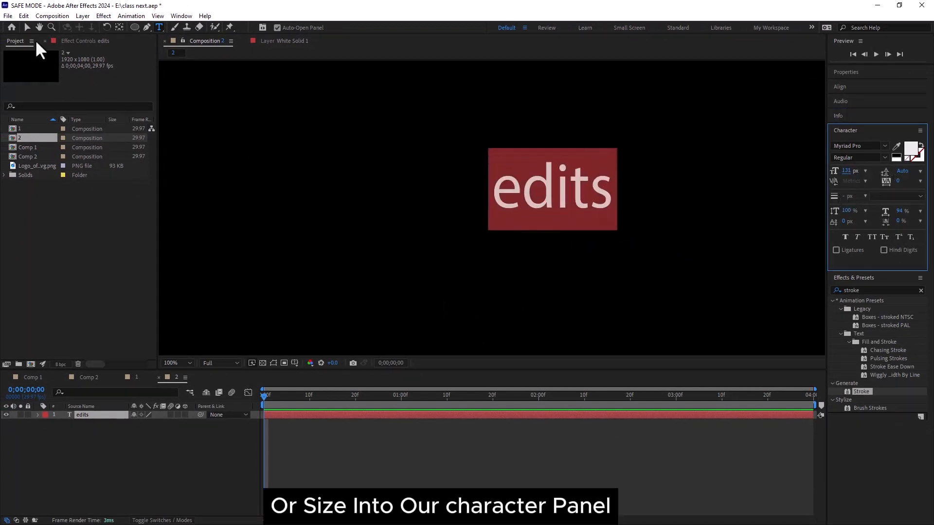
pyautogui.click(27, 27)
pyautogui.moveTo(564, 205); pyautogui.dragTo(517, 214)
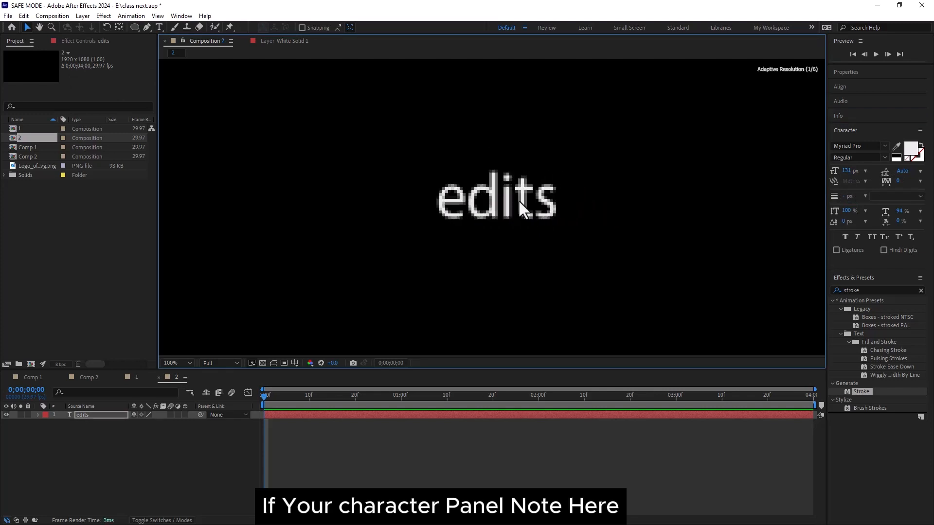
pyautogui.scroll(-2, 491, 190)
# Bring up the character settings and change the "edits" text's font to Nunito Sans.
pyautogui.click(177, 15)
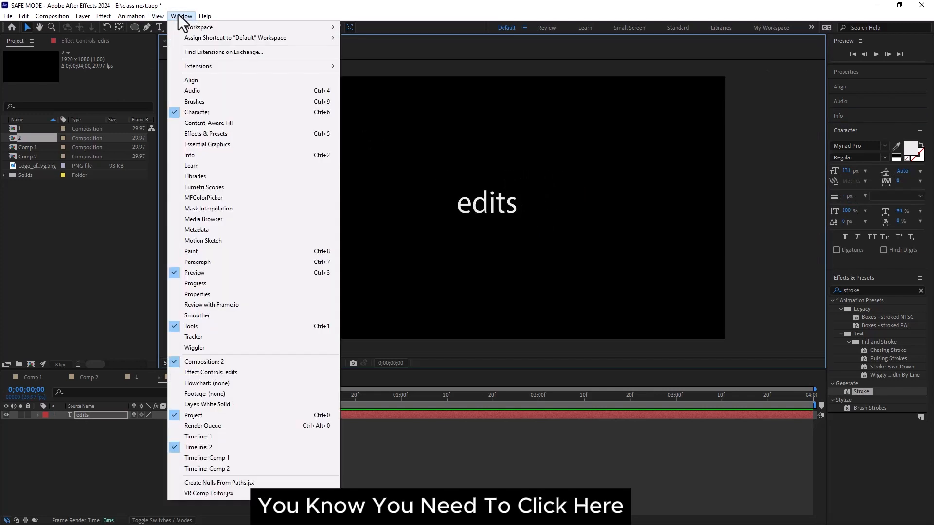
pyautogui.click(185, 112)
pyautogui.click(851, 146)
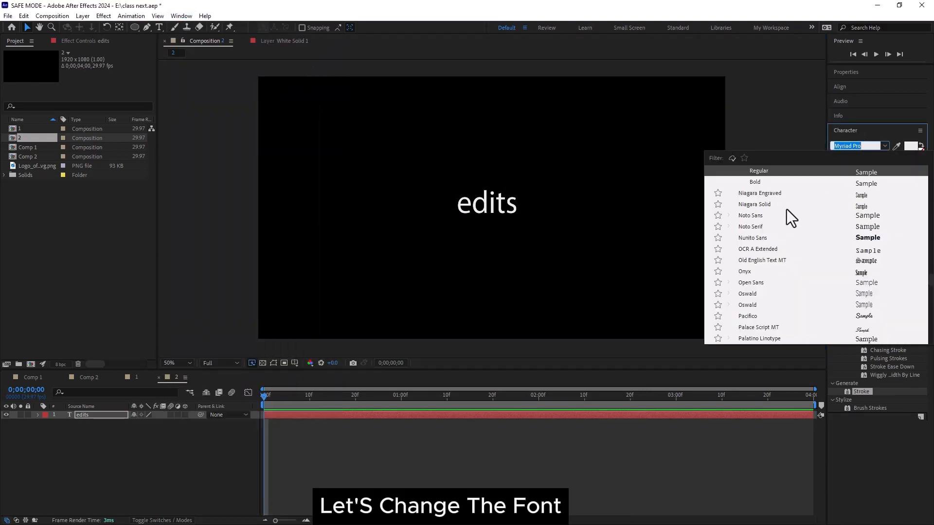
pyautogui.click(751, 238)
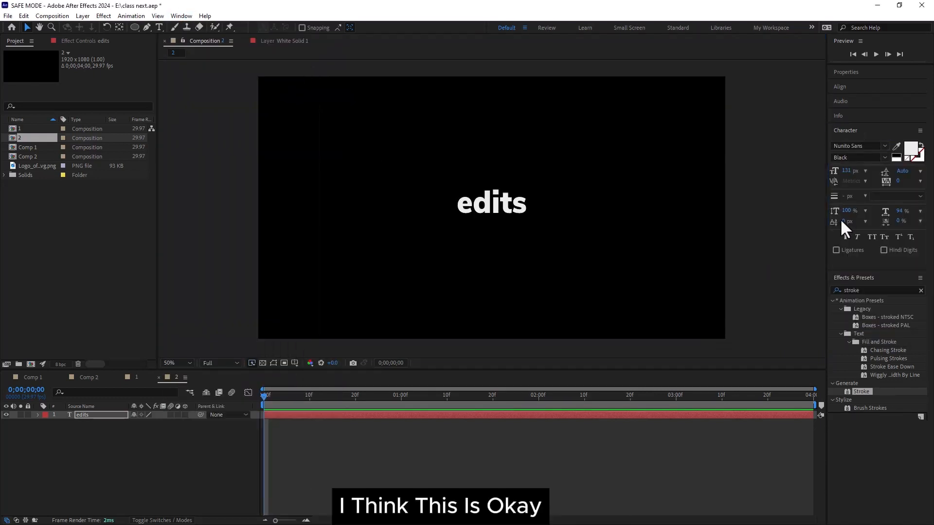
# Set the "edits" text in all caps, increase its size to 233 px and move it back to the middle of the frame.
pyautogui.click(871, 236)
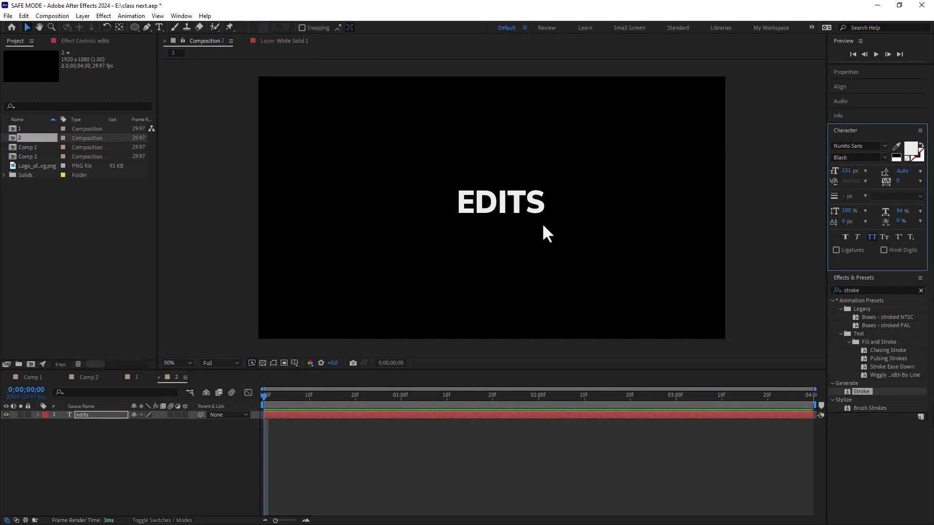
pyautogui.click(526, 205)
pyautogui.click(539, 208)
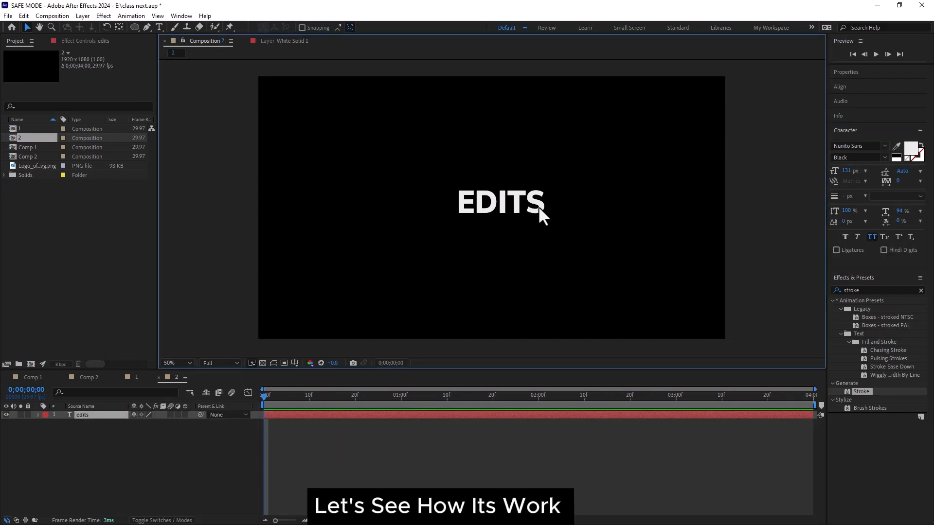
pyautogui.moveTo(846, 171); pyautogui.dragTo(896, 171)
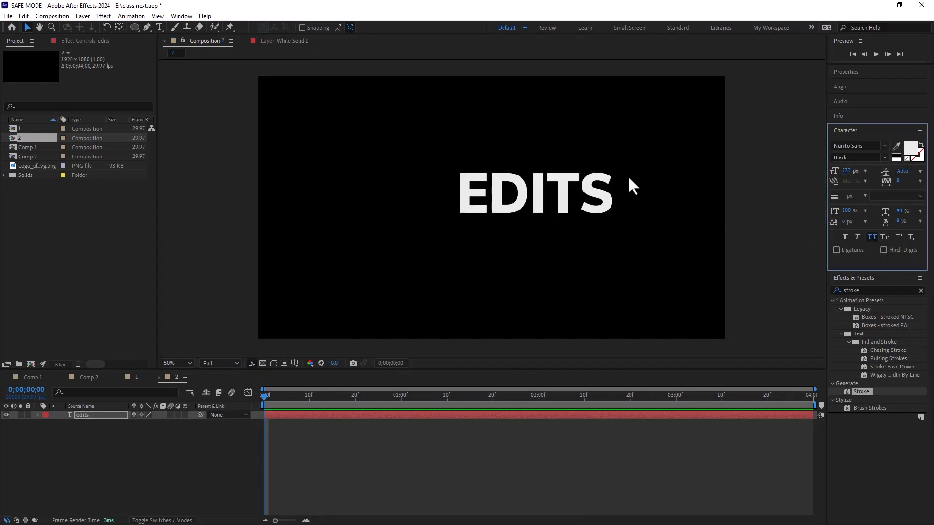
pyautogui.moveTo(607, 203); pyautogui.dragTo(560, 214)
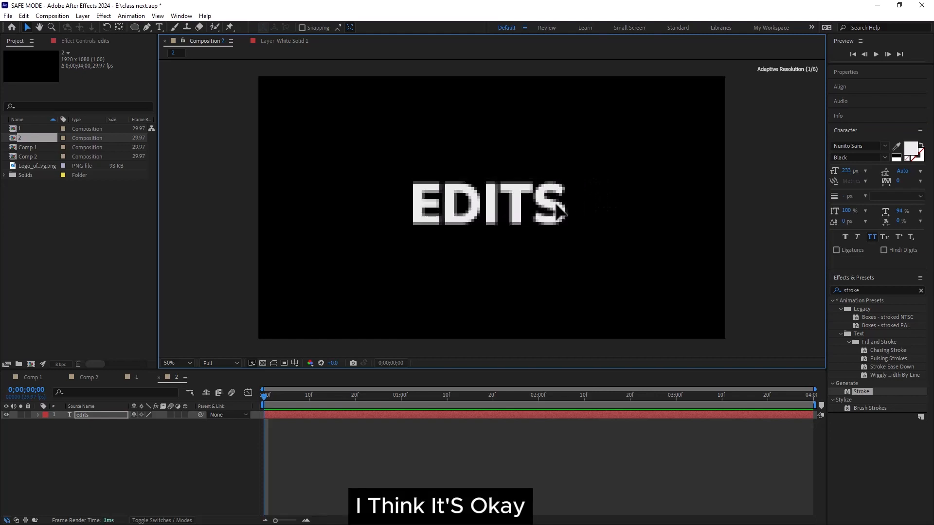
# Create masks from the text of the "edits" layer.
pyautogui.click(80, 458)
pyautogui.click(86, 415)
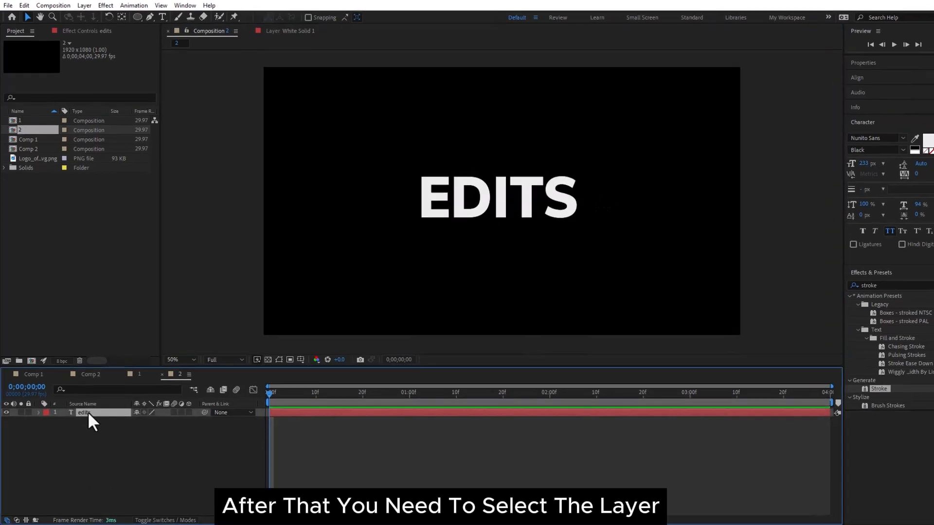
pyautogui.rightClick(100, 391)
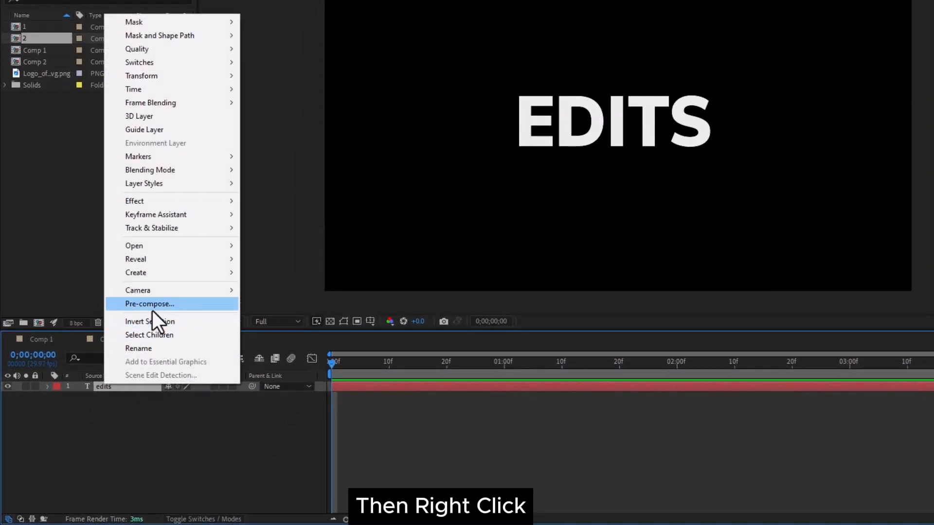
pyautogui.moveTo(143, 272)
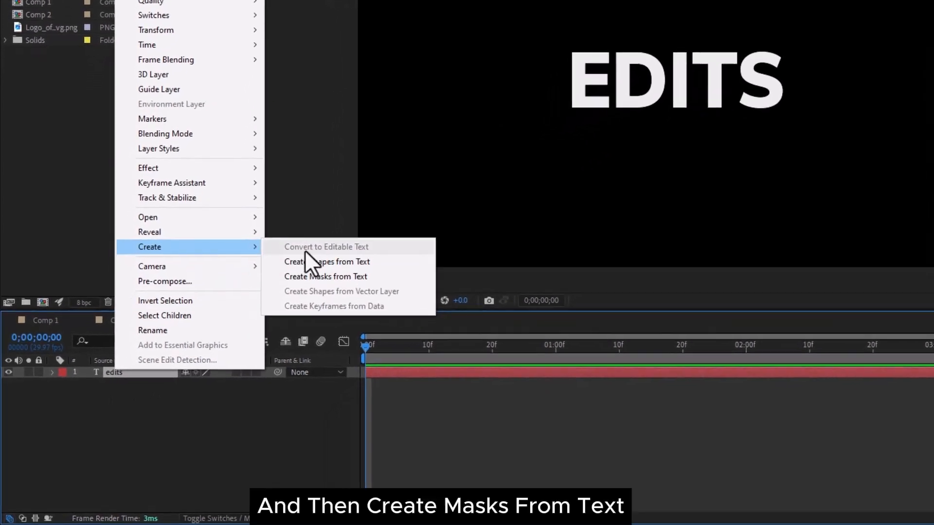
pyautogui.click(336, 274)
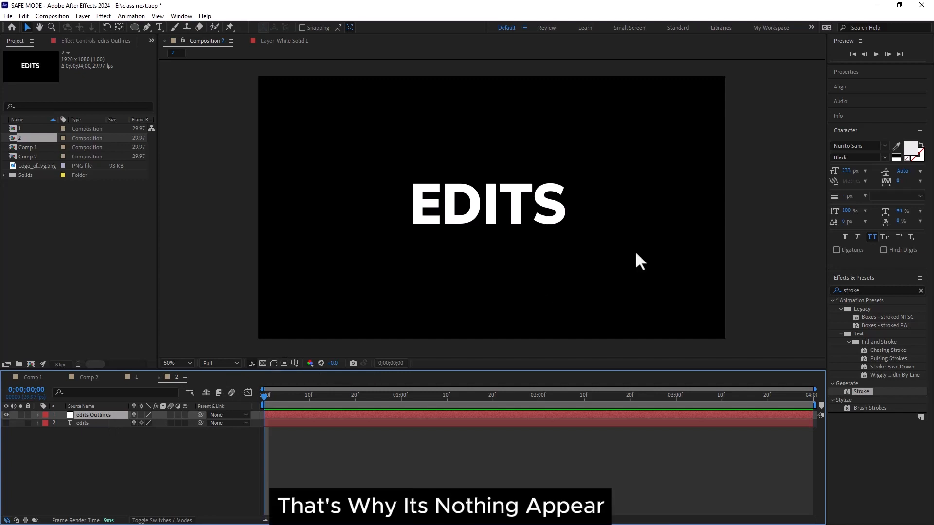
# Show the mask outlines, apply the Stroke effect to the edits Outlines layer and make its color yellow (FFCC00).
pyautogui.click(274, 363)
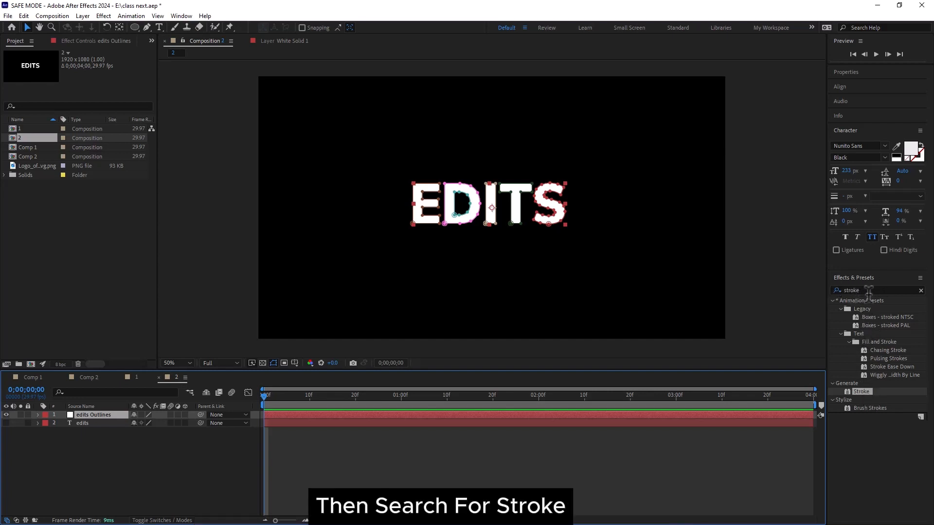
pyautogui.moveTo(837, 396); pyautogui.dragTo(400, 416)
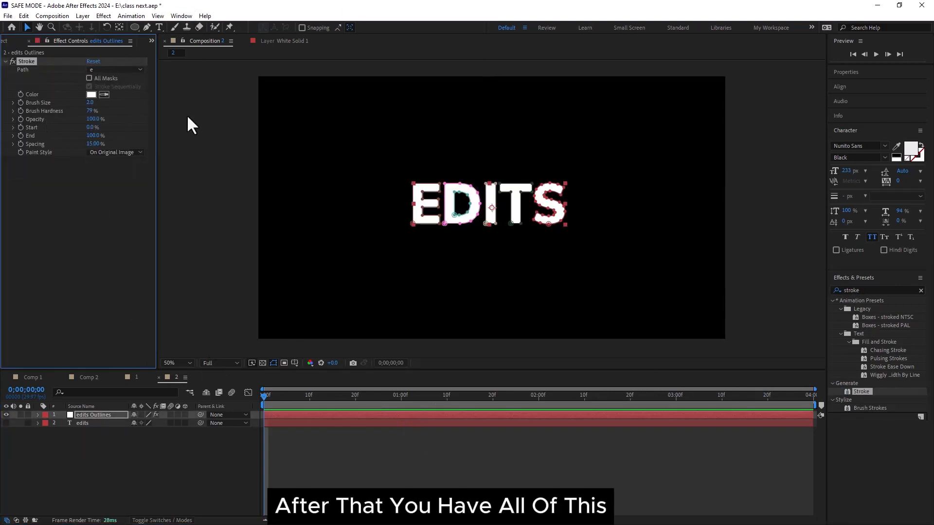
pyautogui.click(91, 95)
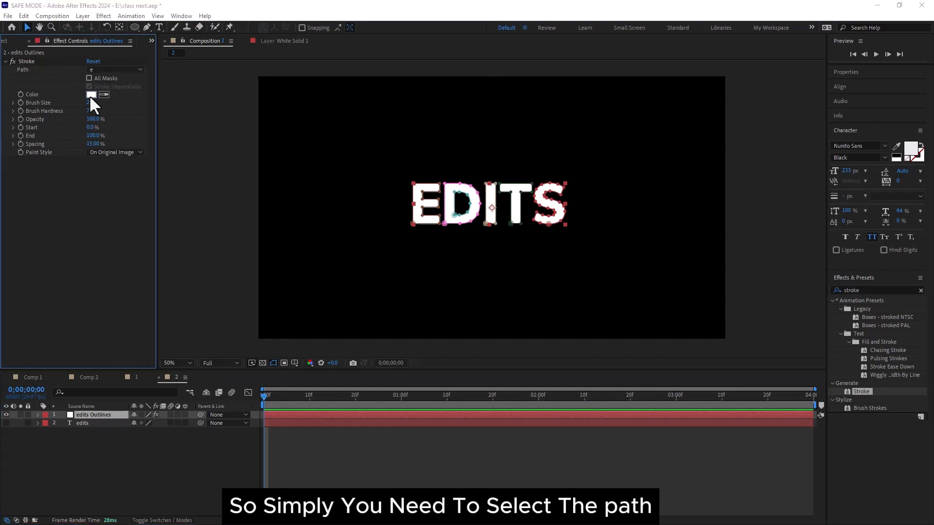
pyautogui.moveTo(481, 221); pyautogui.dragTo(531, 177)
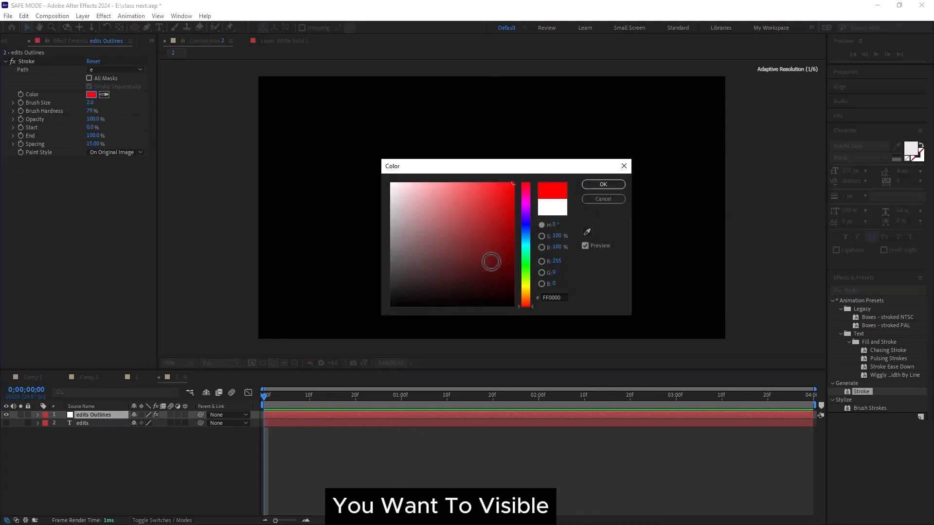
pyautogui.moveTo(527, 258); pyautogui.dragTo(527, 290)
pyautogui.click(600, 184)
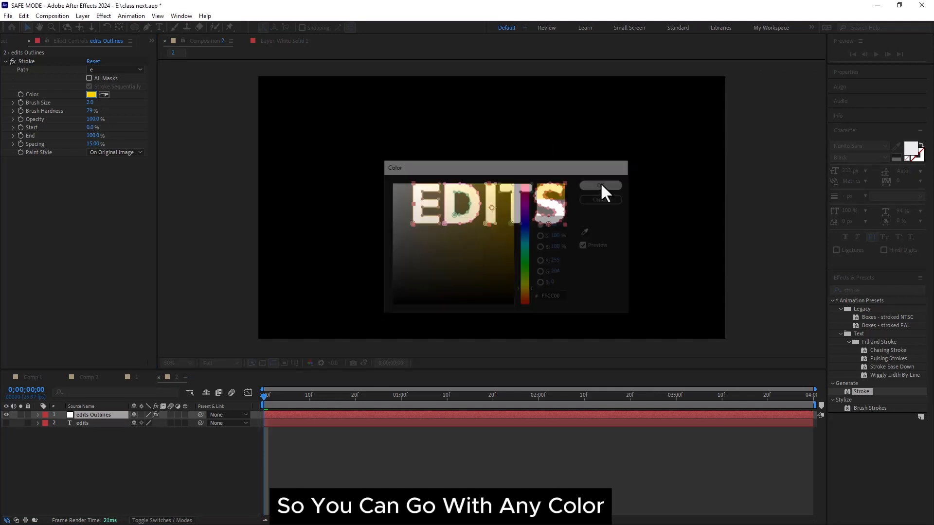
# Increase the Stroke effect's brush size to 5.5 and hide the mask outlines in the composition view.
pyautogui.moveTo(90, 103); pyautogui.dragTo(97, 103)
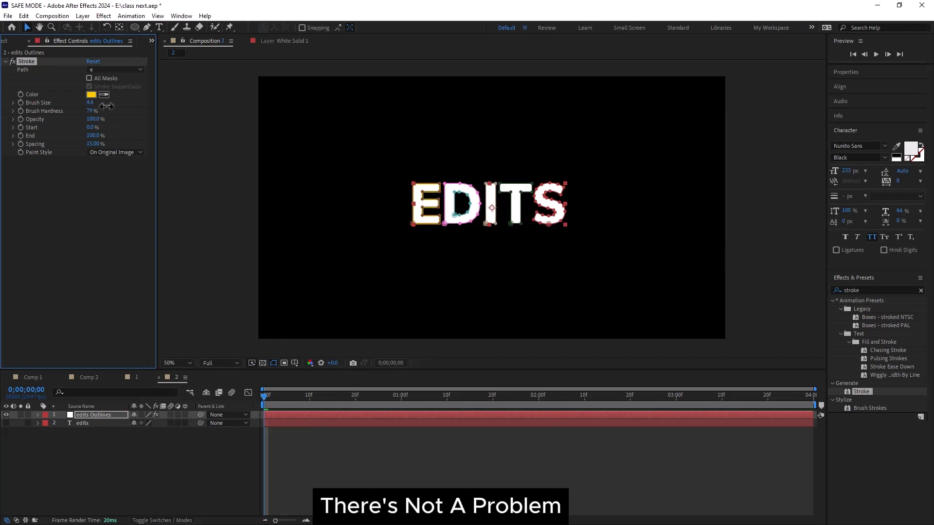
pyautogui.click(273, 363)
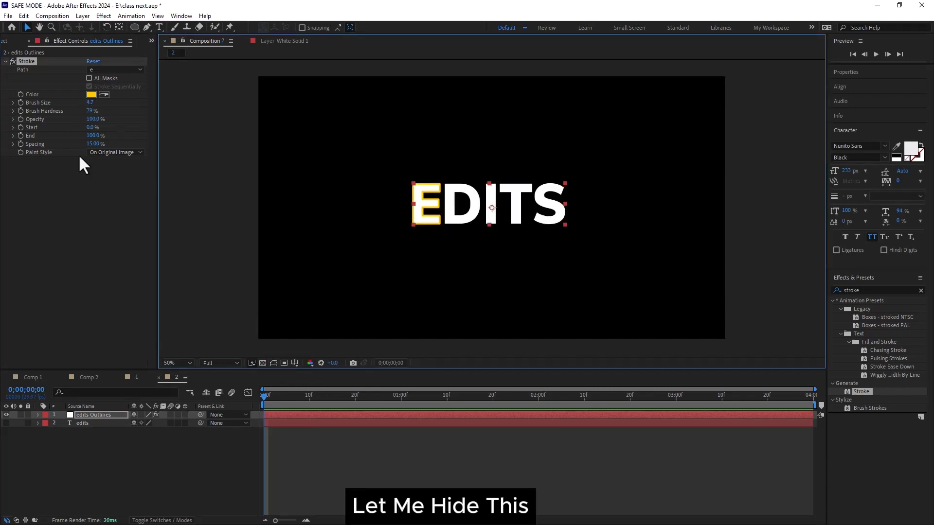
pyautogui.moveTo(91, 102)
pyautogui.mouseDown()
pyautogui.moveTo(99, 102)
pyautogui.moveTo(81, 103)
pyautogui.mouseUp()
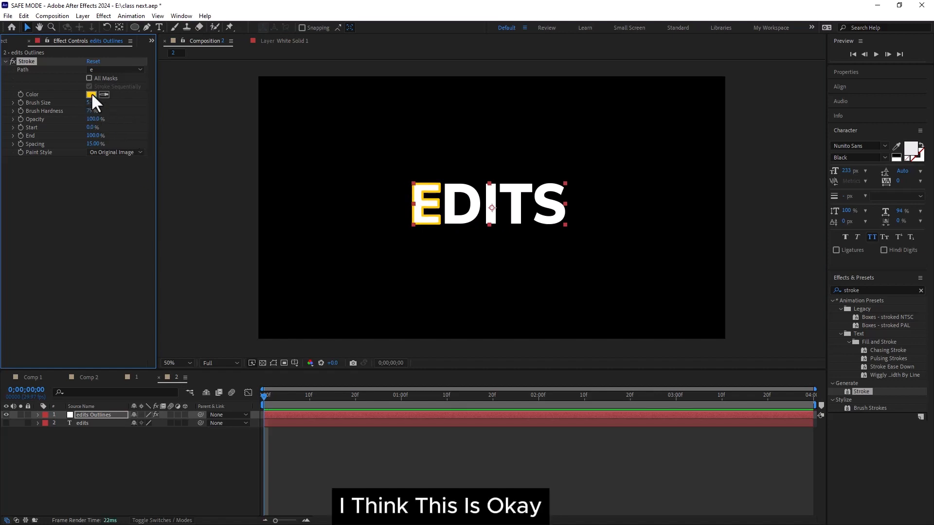
# Shift the stroke color to a slightly more orange yellow and set the brush hardness to 100%.
pyautogui.click(91, 94)
pyautogui.click(524, 272)
pyautogui.moveTo(524, 273); pyautogui.dragTo(527, 290)
pyautogui.click(586, 185)
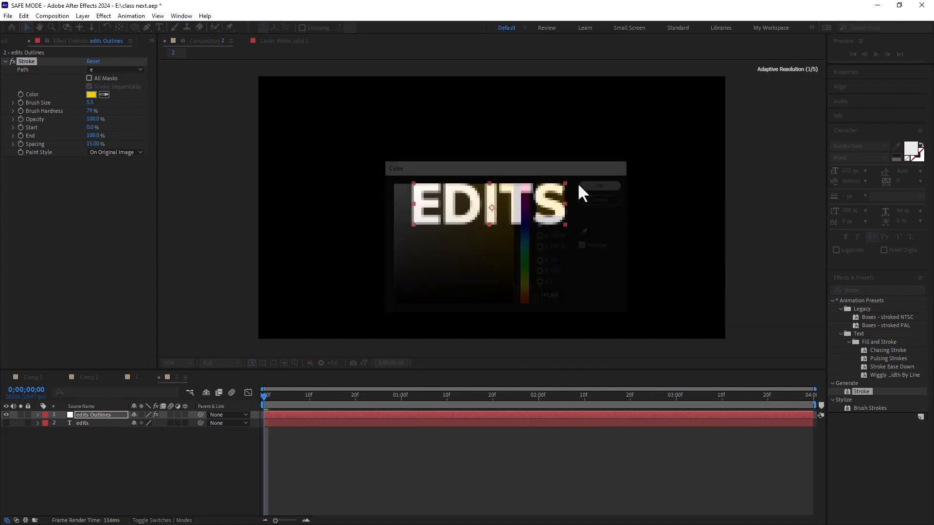
pyautogui.moveTo(92, 117); pyautogui.dragTo(244, 114)
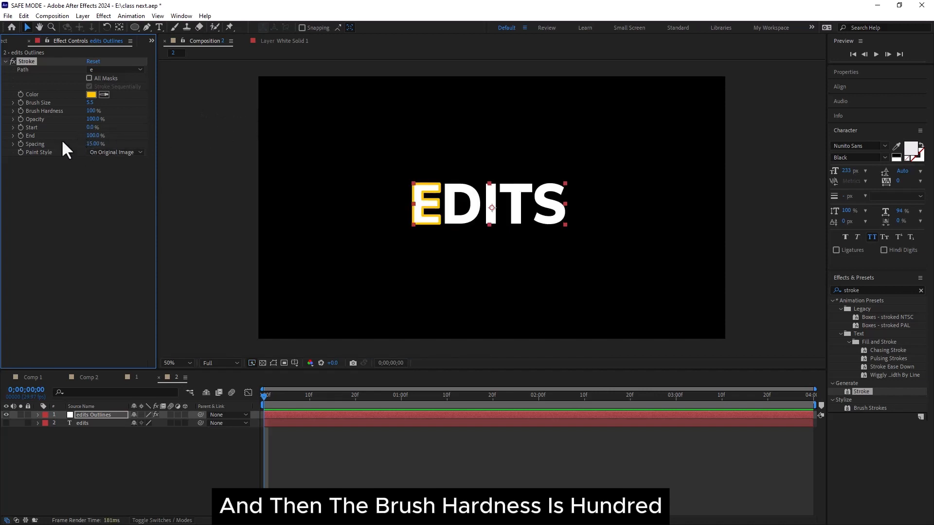
# Add keyframes for the Stroke's Start and End at frame 1 and reveal them in the timeline.
pyautogui.click(268, 394)
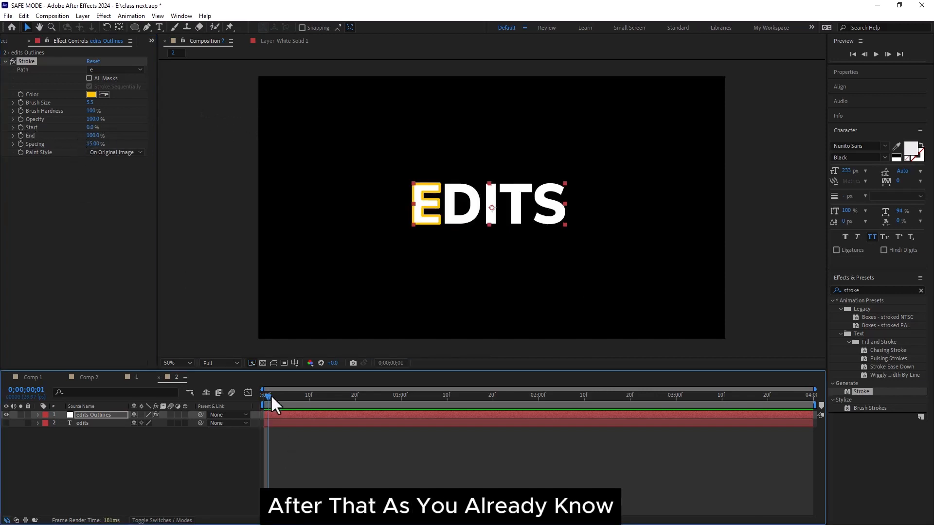
pyautogui.click(21, 127)
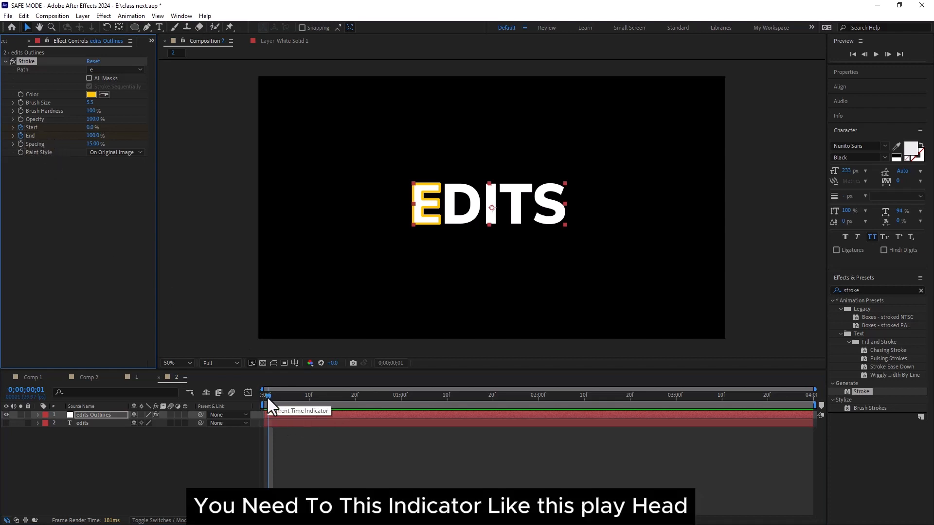
pyautogui.click(38, 416)
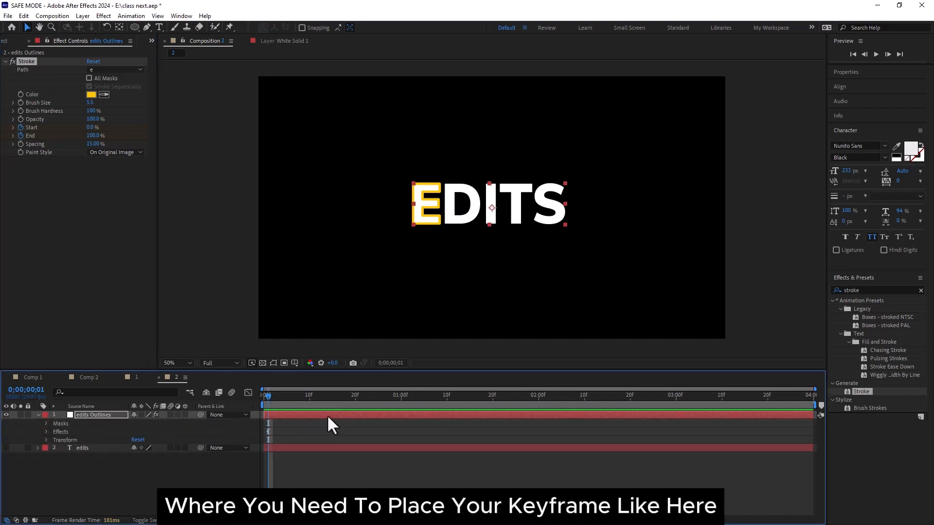
pyautogui.press('u')
# Add Start and End keyframes at 0;00;00;27, with both values at 100%.
pyautogui.moveTo(268, 414); pyautogui.dragTo(372, 415)
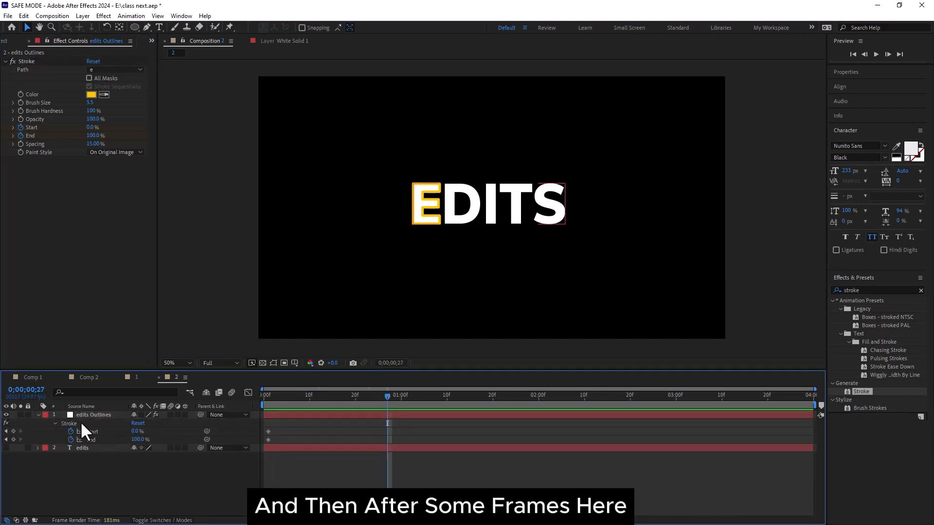
pyautogui.click(13, 431)
pyautogui.click(13, 440)
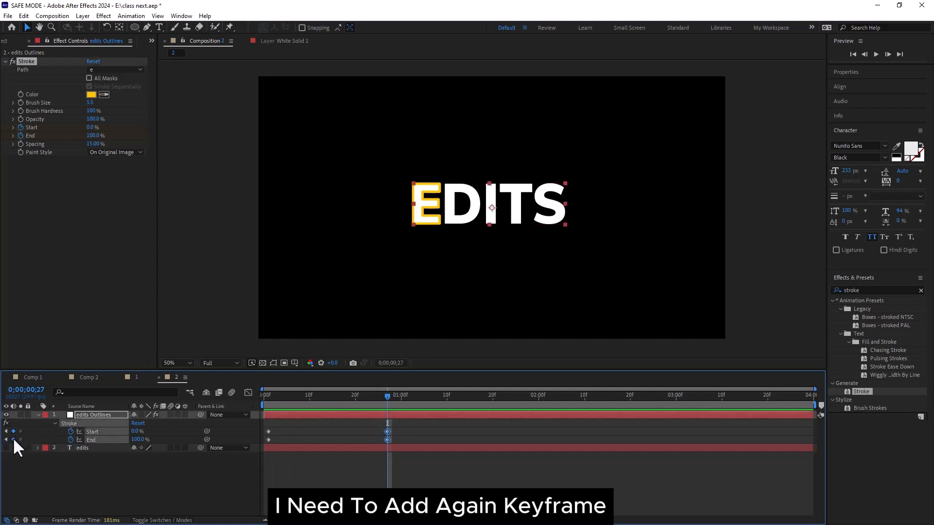
pyautogui.moveTo(135, 432); pyautogui.dragTo(195, 430)
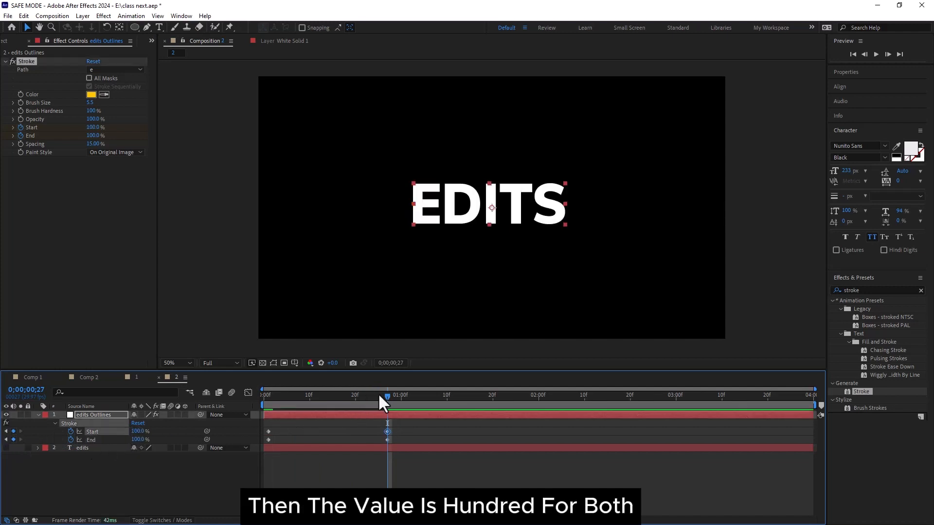
# Set the Stroke's End value to 0% at the first keyframe on frame 1.
pyautogui.moveTo(384, 396)
pyautogui.mouseDown()
pyautogui.moveTo(290, 428)
pyautogui.moveTo(267, 425)
pyautogui.moveTo(264, 444)
pyautogui.mouseUp()
pyautogui.moveTo(141, 439); pyautogui.dragTo(119, 444)
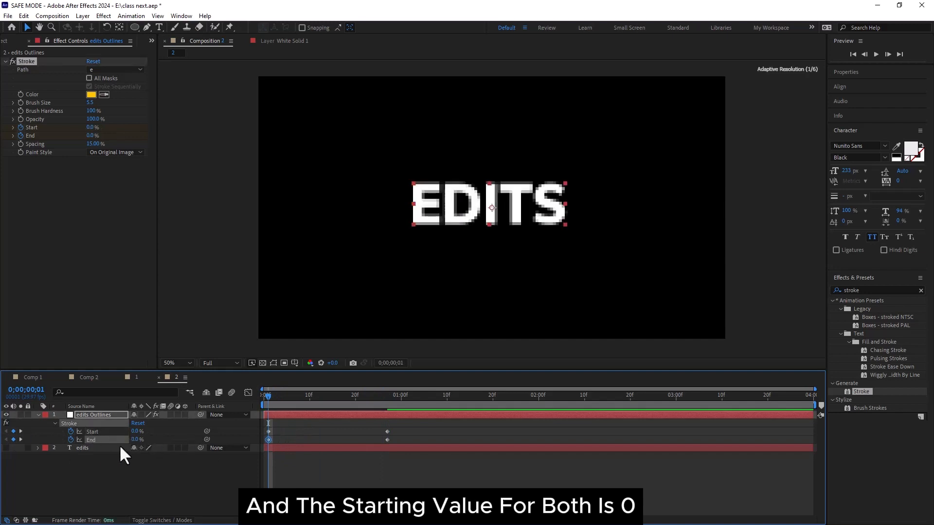
pyautogui.moveTo(266, 395)
pyautogui.mouseDown()
pyautogui.moveTo(316, 407)
pyautogui.moveTo(267, 414)
pyautogui.mouseUp()
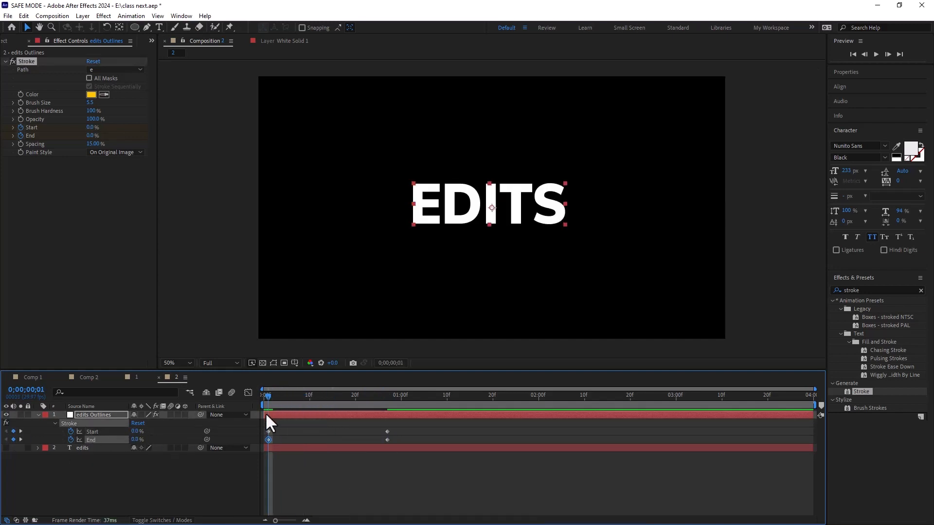
# Delay both End keyframes by seven frames relative to the Start keyframes and preview the stroke animation.
pyautogui.moveTo(398, 437); pyautogui.dragTo(264, 438)
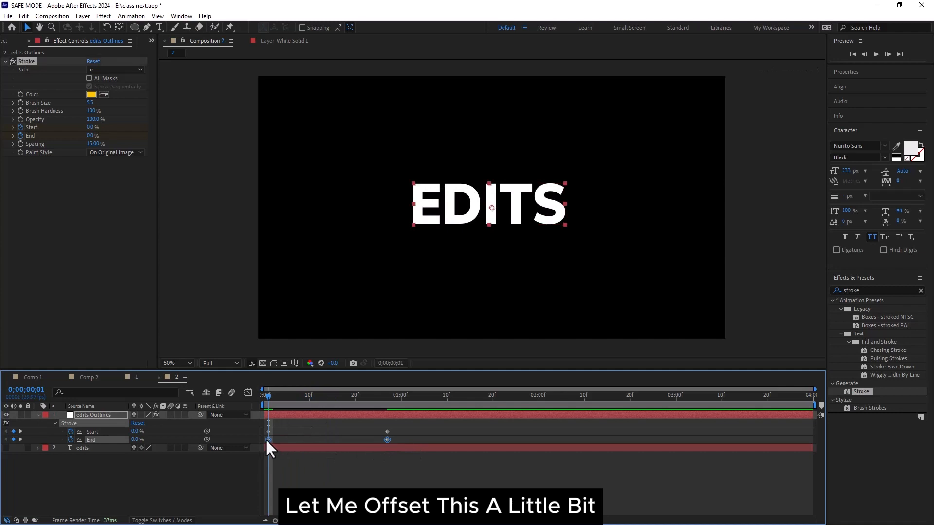
pyautogui.hotkey('alt', 'Right')
pyautogui.hotkey('alt', 'Right')
pyautogui.hotkey('alt', 'Right')
pyautogui.hotkey('alt', 'Right')
pyautogui.hotkey('alt', 'Right')
pyautogui.hotkey('alt', 'Right')
pyautogui.hotkey('alt', 'Right')
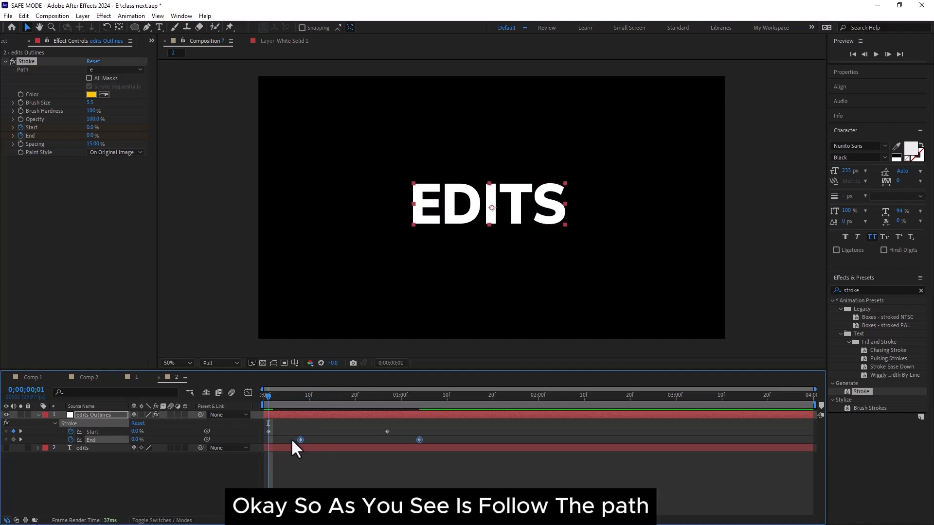
pyautogui.press('space')
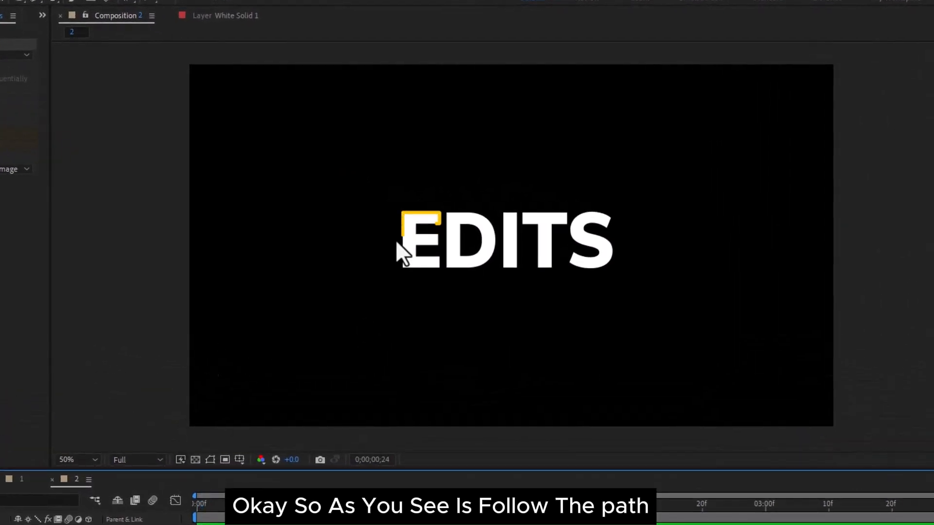
pyautogui.press('space')
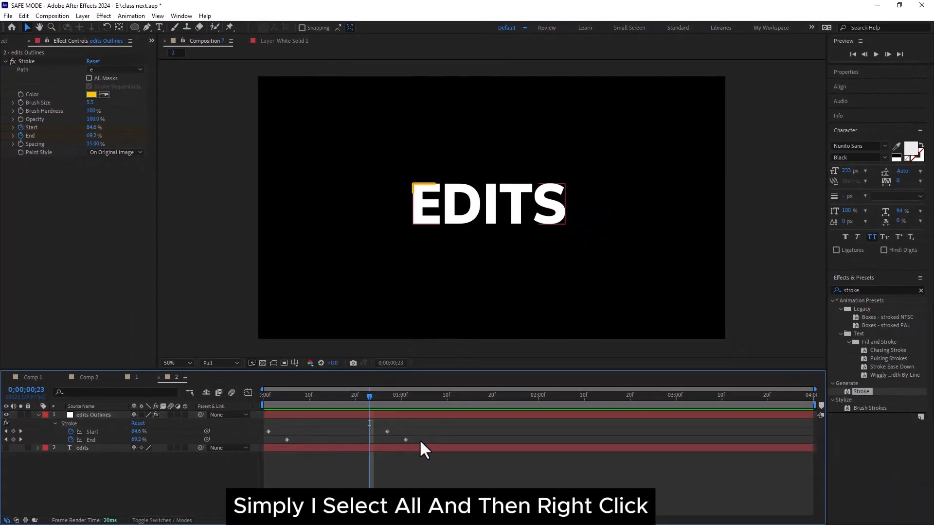
# Apply Easy Ease to all four Start and End keyframes and preview the animation from the beginning.
pyautogui.moveTo(420, 441); pyautogui.dragTo(263, 429)
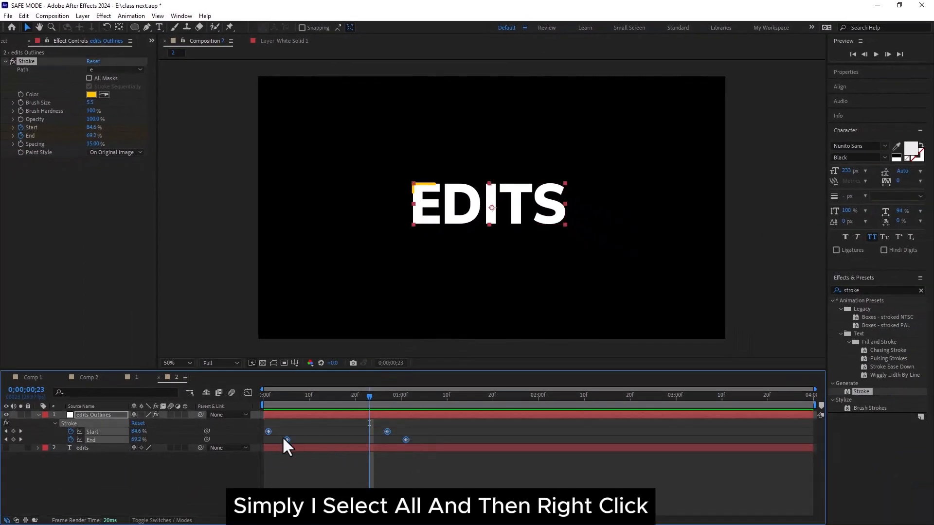
pyautogui.rightClick(282, 436)
pyautogui.rightClick(287, 440)
pyautogui.moveTo(343, 432)
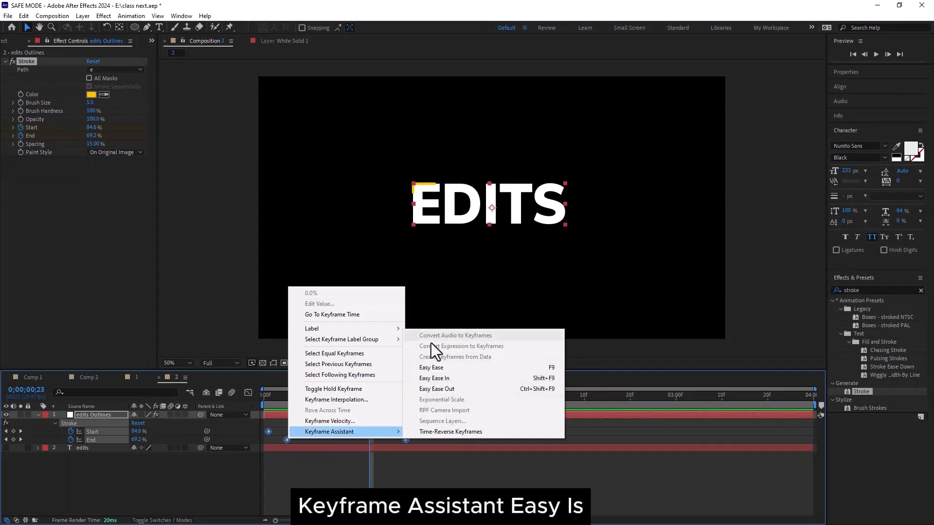
pyautogui.click(448, 368)
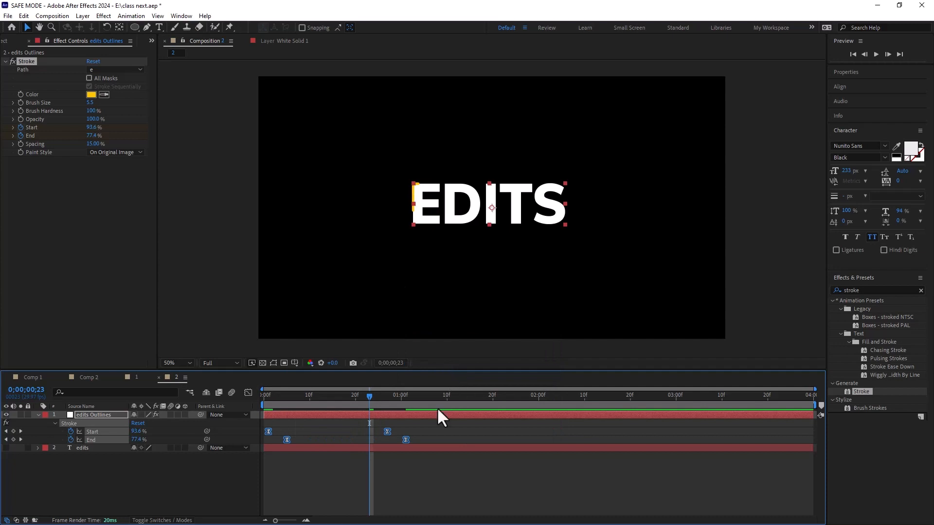
pyautogui.press('Home')
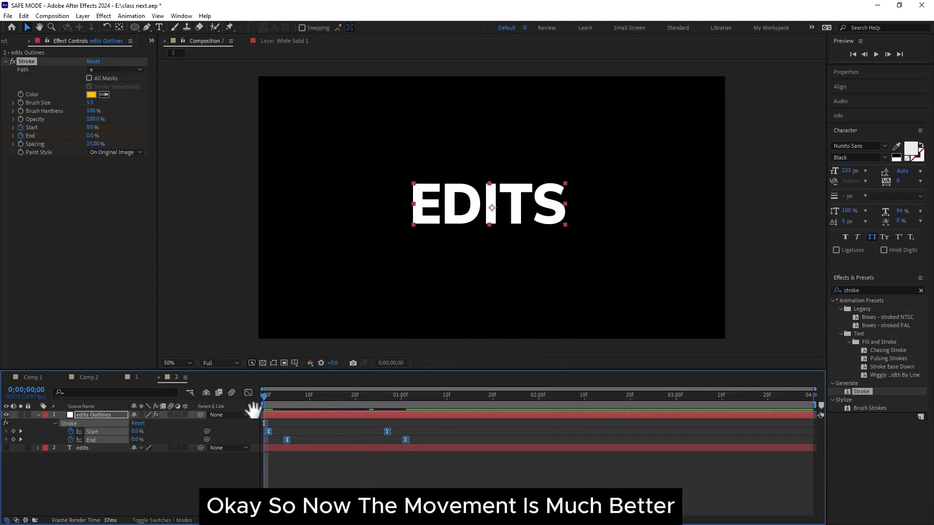
pyautogui.press('space')
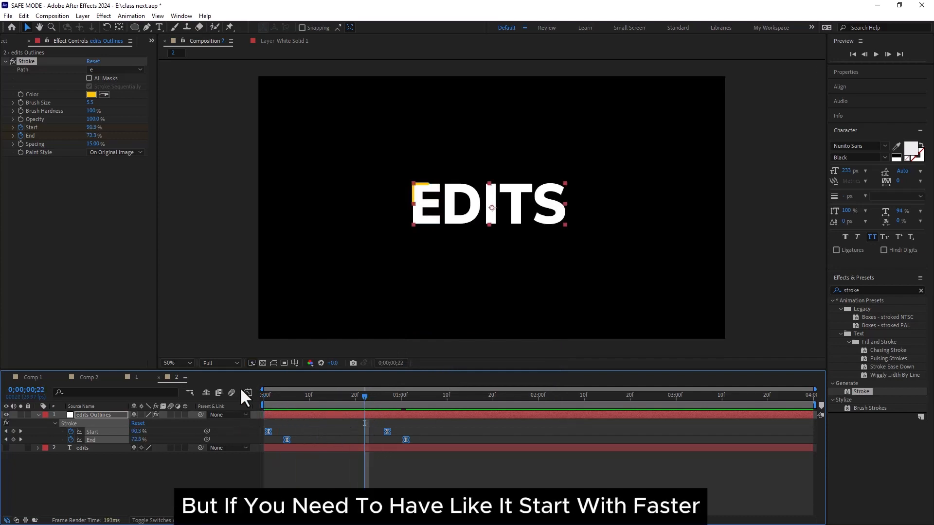
# Try a slow-start, fast-finish speed curve on the Stroke's Start and End keyframes, preview it, and undo the curve changes.
pyautogui.click(249, 392)
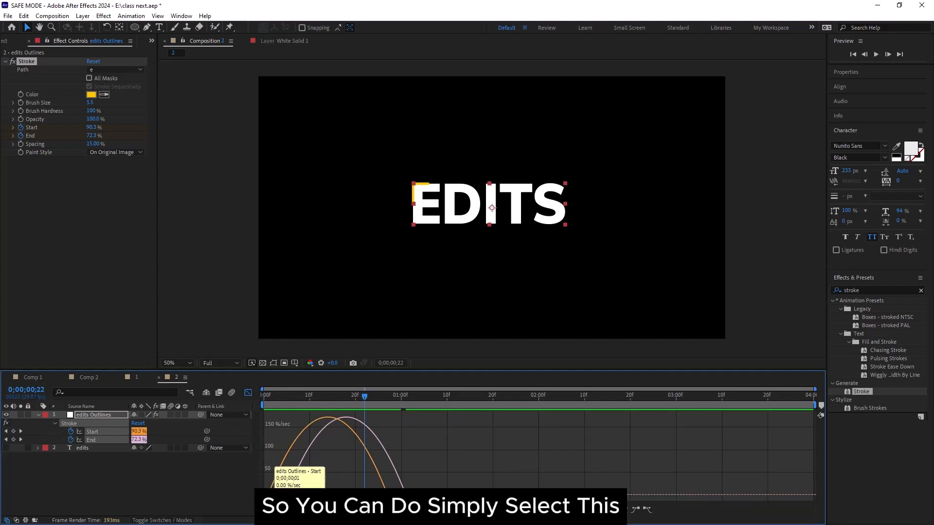
pyautogui.moveTo(291, 471); pyautogui.dragTo(326, 471)
pyautogui.moveTo(381, 495); pyautogui.dragTo(391, 494)
pyautogui.moveTo(391, 495); pyautogui.dragTo(391, 495)
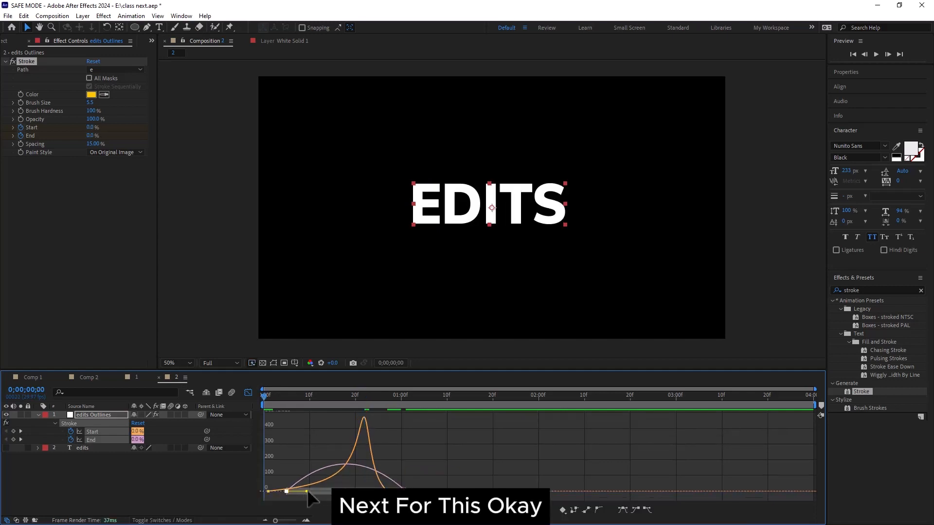
pyautogui.moveTo(306, 492); pyautogui.dragTo(351, 493)
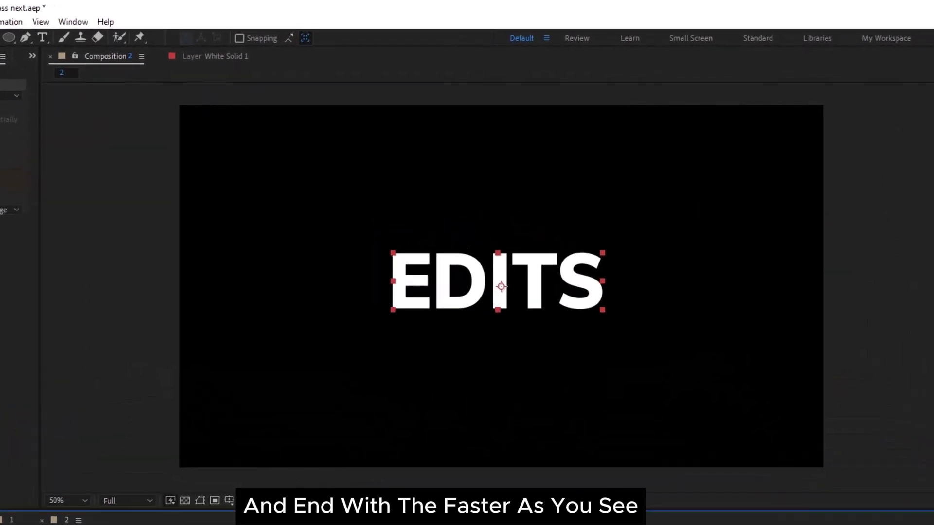
pyautogui.hotkey('ctrl', 'shift', 'a')
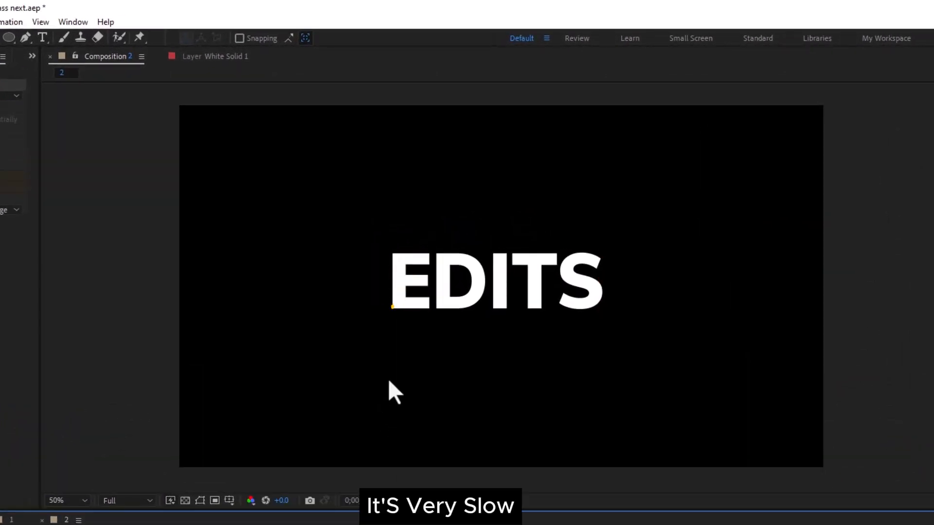
pyautogui.hotkey('ctrl', 'a')
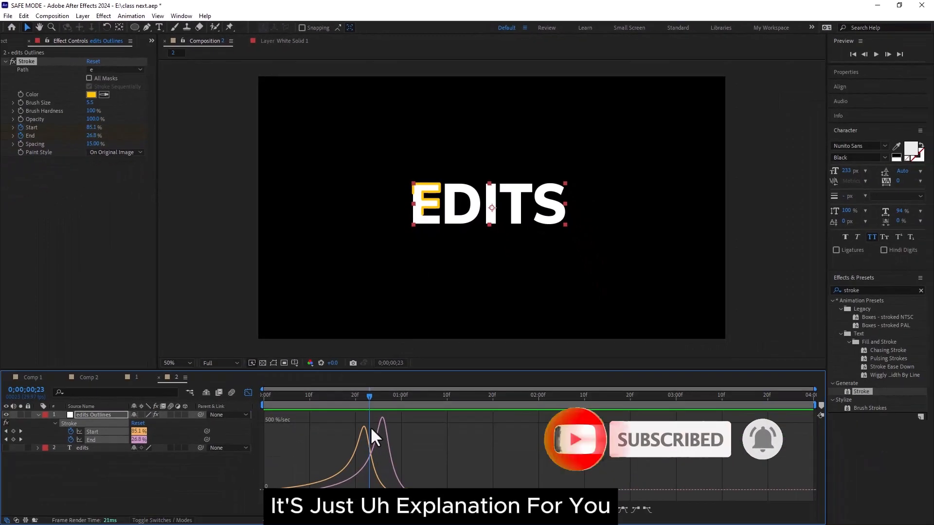
pyautogui.hotkey('ctrl', 'z')
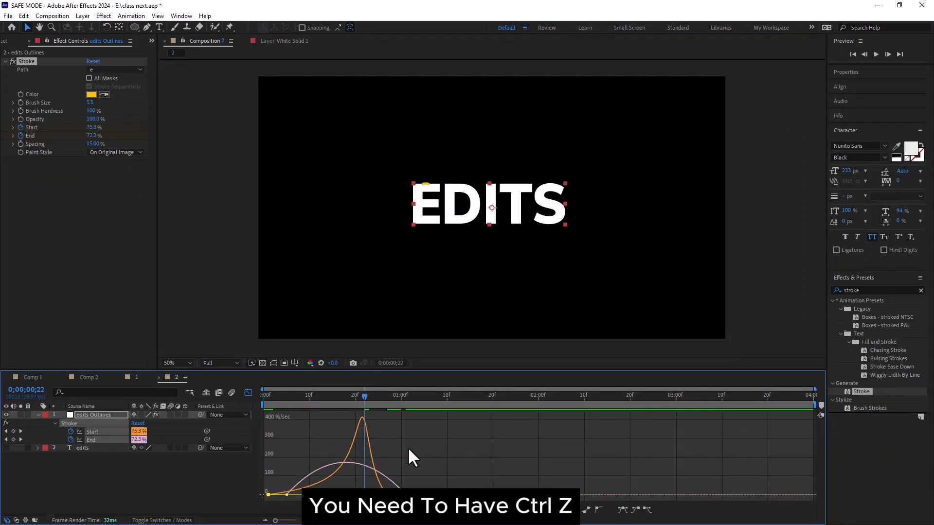
pyautogui.hotkey('ctrl', 'shift', 'z')
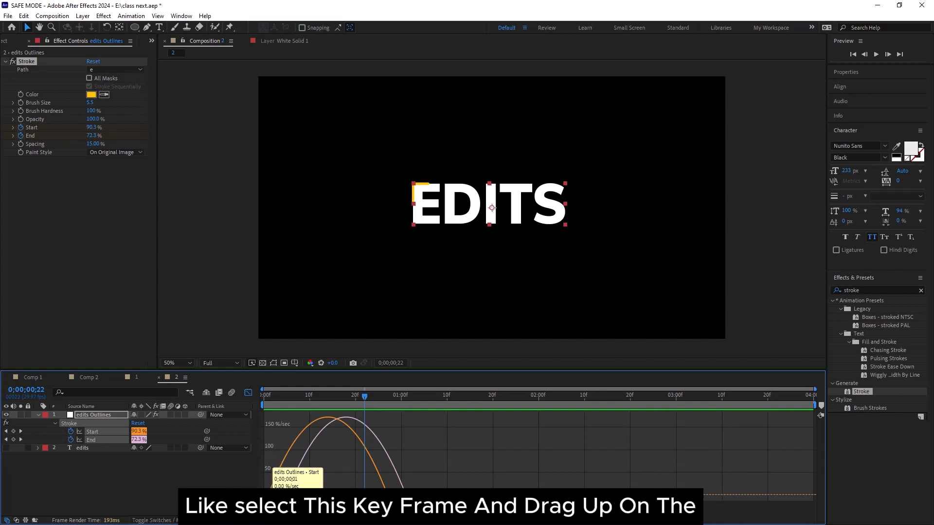
# Raise the first Start and End keyframes in the speed graph to about 95 and 145 %/sec, placing them on frames 0 and 4.
pyautogui.moveTo(272, 487); pyautogui.dragTo(264, 450)
pyautogui.click(286, 495)
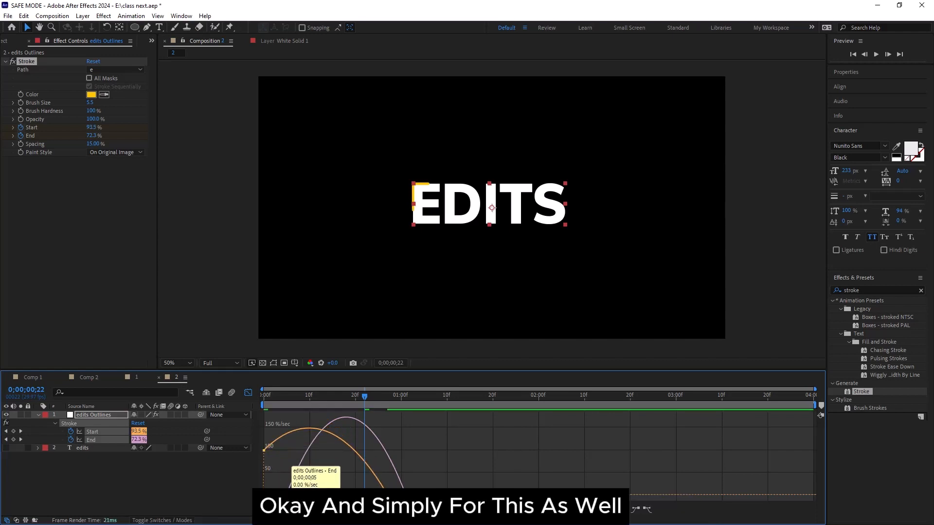
pyautogui.moveTo(286, 490); pyautogui.dragTo(280, 425)
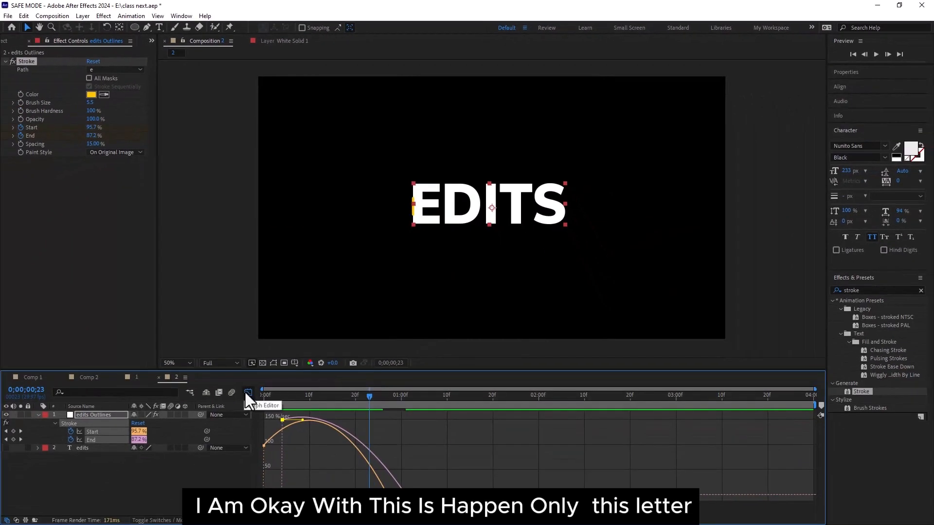
pyautogui.click(248, 393)
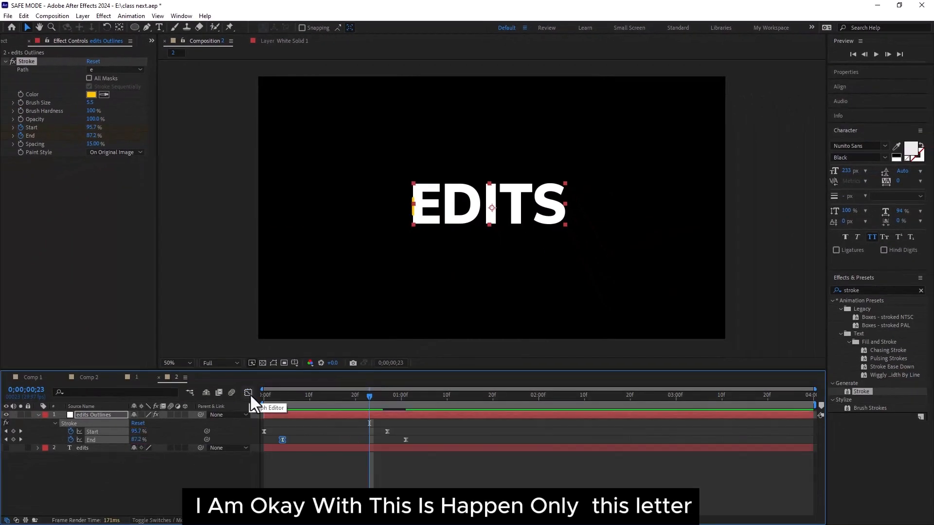
# Apply the Stroke effect to all masks of the text outlines and preview the animation.
pyautogui.click(474, 395)
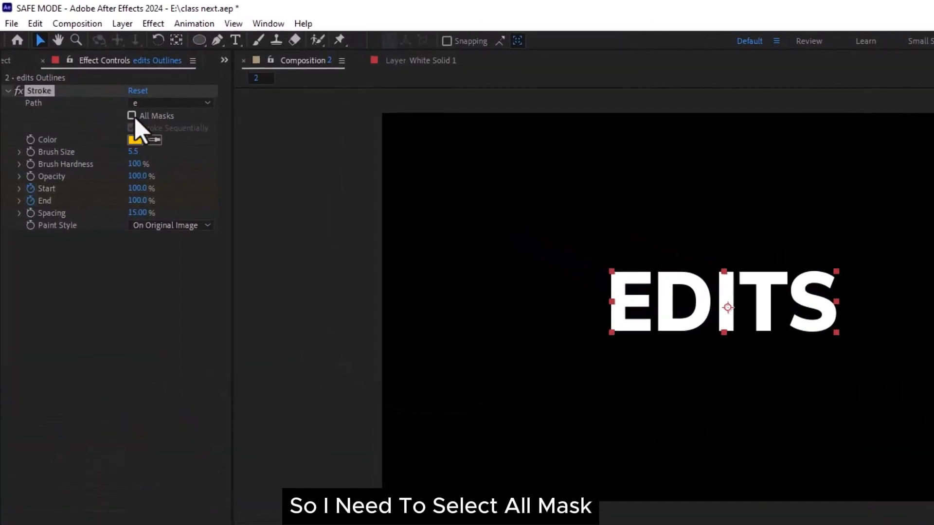
pyautogui.click(89, 78)
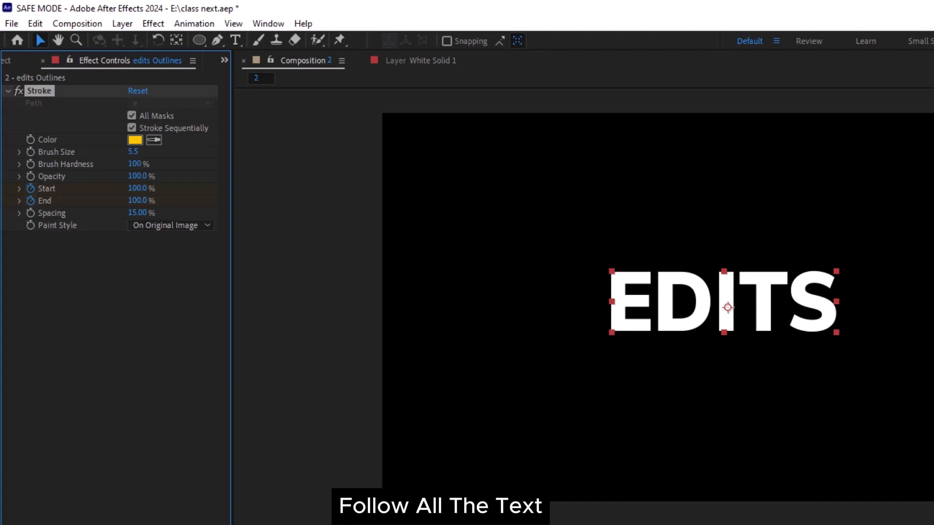
pyautogui.press('space')
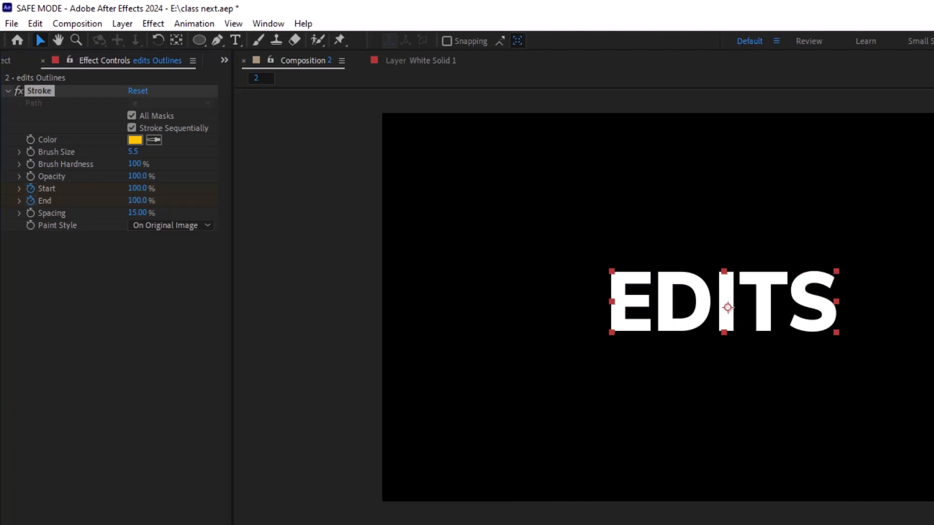
pyautogui.press('space')
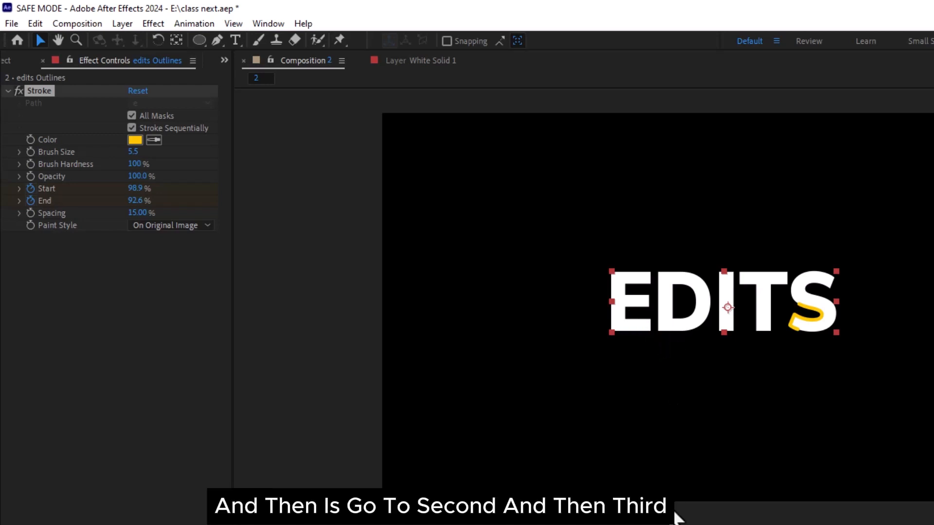
# Slow the stroke by moving the last Start keyframe to about 2;18 and the last End keyframe to about 2;22, then preview it.
pyautogui.moveTo(429, 463)
pyautogui.mouseDown()
pyautogui.moveTo(387, 434)
pyautogui.moveTo(414, 444)
pyautogui.moveTo(674, 447)
pyautogui.moveTo(634, 439)
pyautogui.mouseUp()
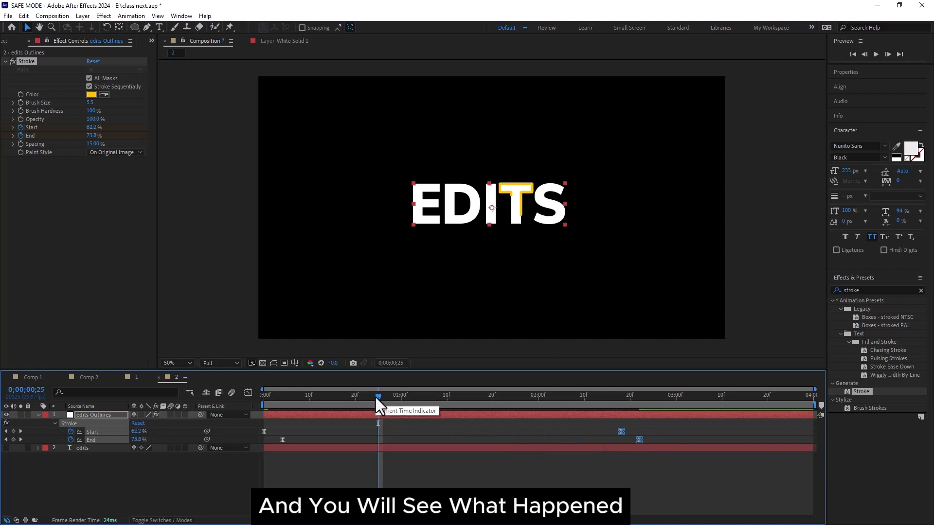
pyautogui.press('Home')
pyautogui.press('space')
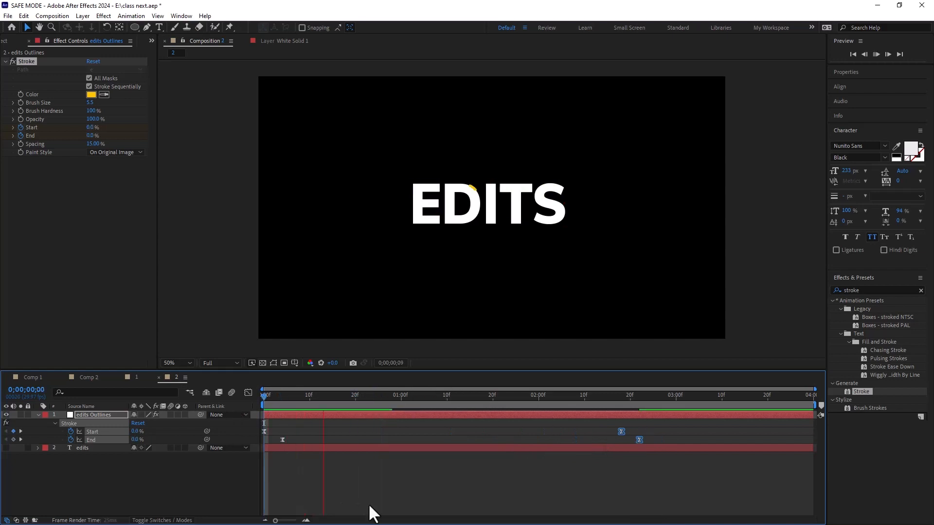
pyautogui.press('space')
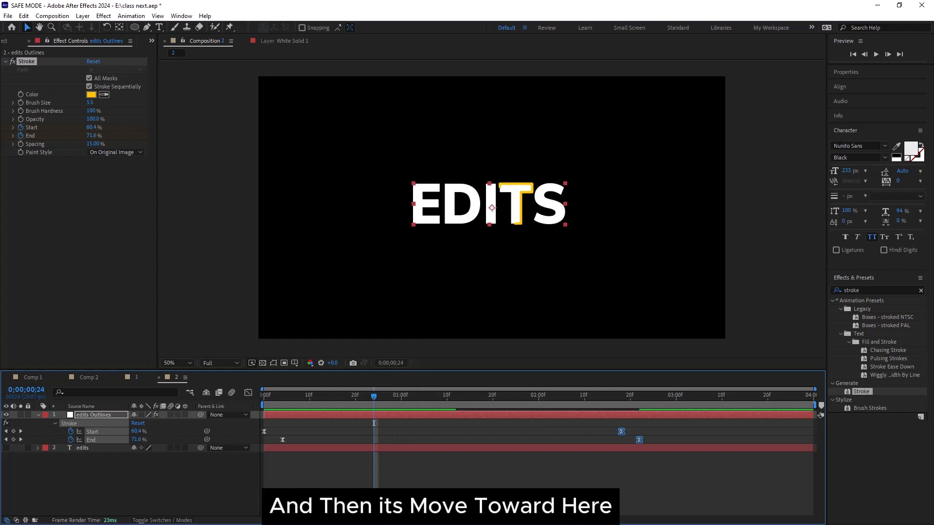
# Delay both End keyframes by about 11 frames to lengthen the gap from the Start keyframes, and preview the stroke.
pyautogui.moveTo(650, 437); pyautogui.dragTo(332, 439)
pyautogui.moveTo(368, 394); pyautogui.dragTo(262, 396)
pyautogui.press('space')
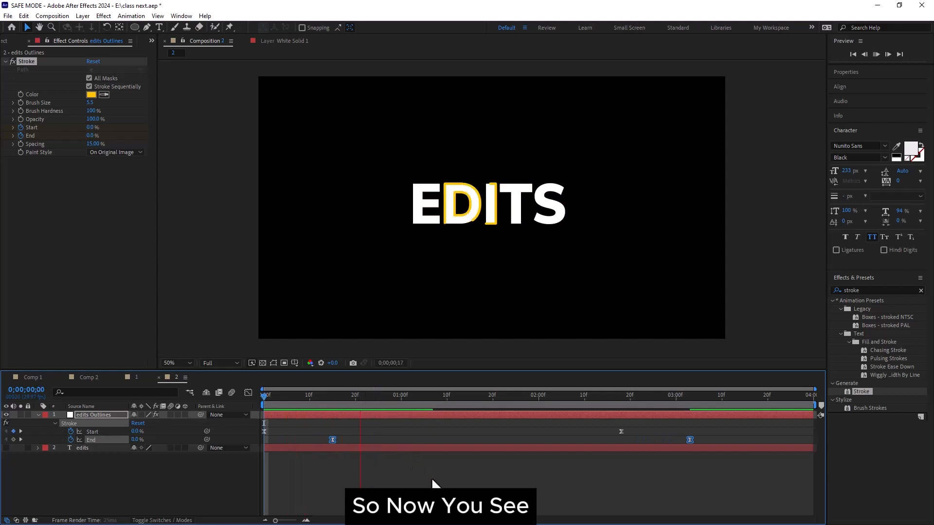
pyautogui.press('space')
# Shift both End keyframes to about three frames after the matching Start keyframes and preview the stroke from the beginning.
pyautogui.moveTo(691, 438); pyautogui.dragTo(635, 448)
pyautogui.moveTo(363, 398); pyautogui.dragTo(264, 405)
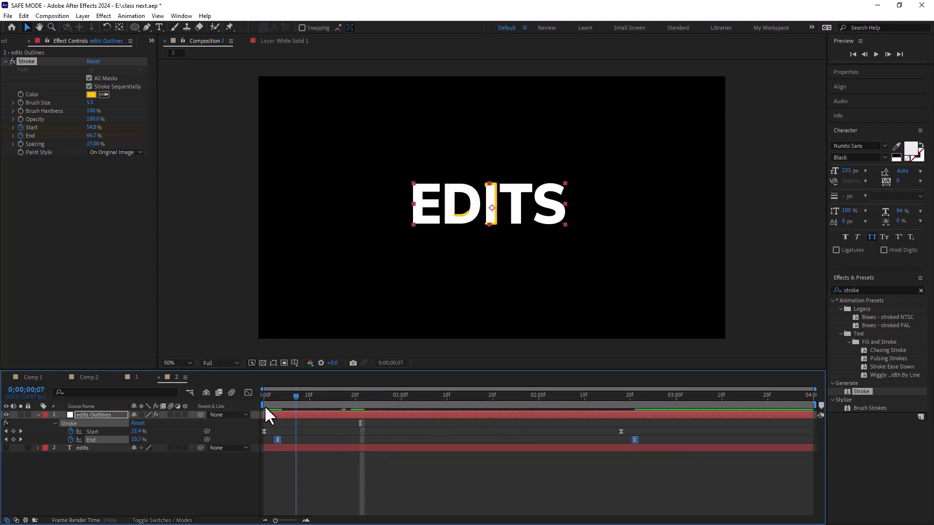
pyautogui.press('space')
pyautogui.press('space')
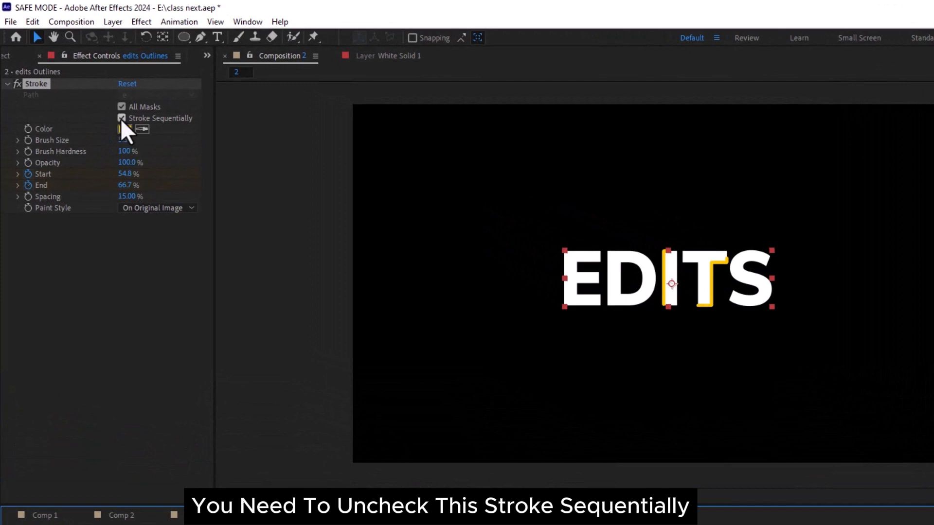
# Turn off Stroke Sequentially so every letter is outlined simultaneously, and preview the animation.
pyautogui.click(121, 118)
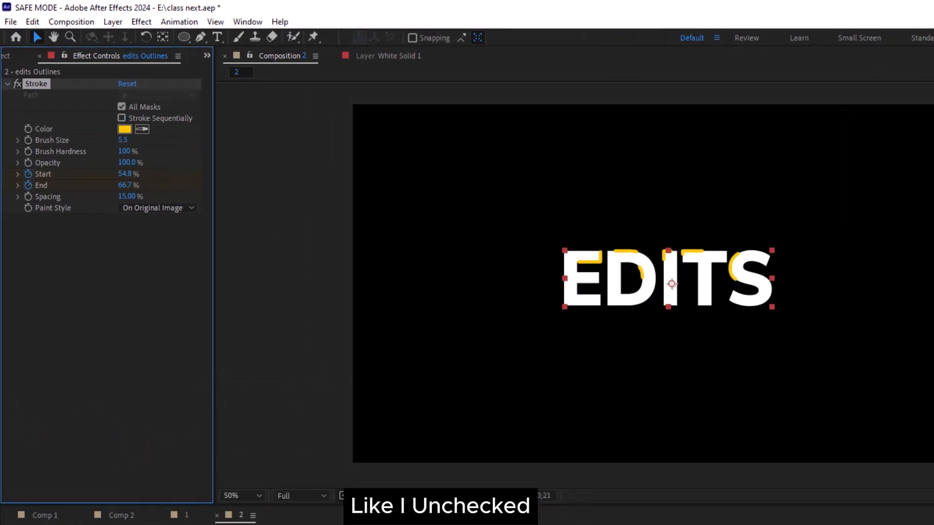
pyautogui.press('space')
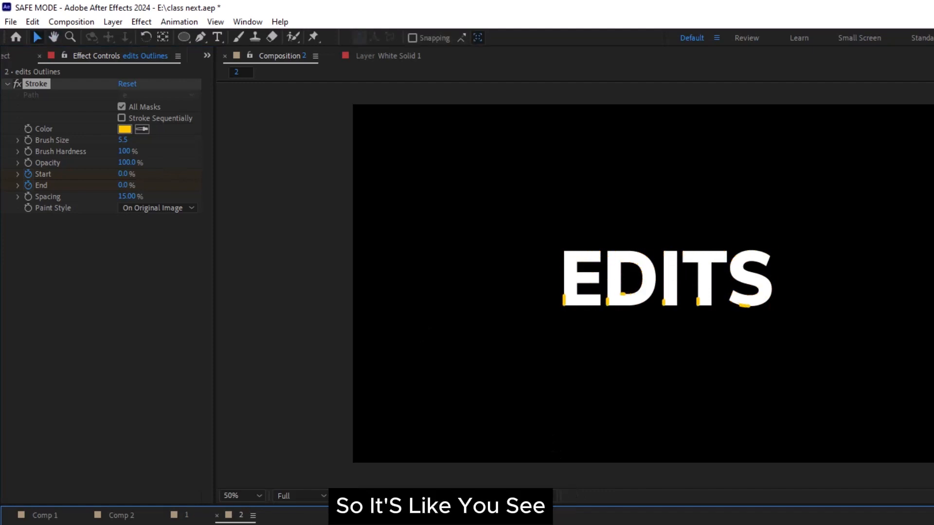
pyautogui.press('space')
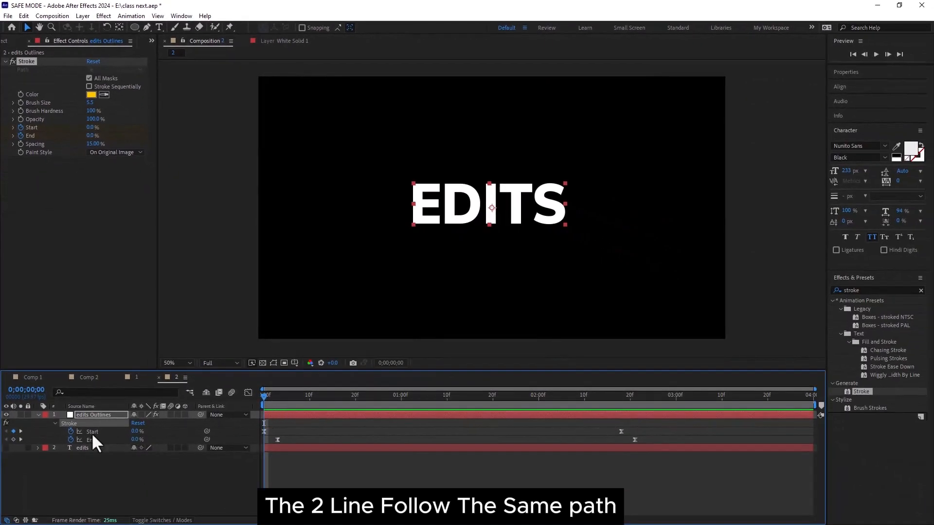
# Duplicate the Stroke effect on the edits Outlines layer and reveal the keyframes of both strokes.
pyautogui.press('u')
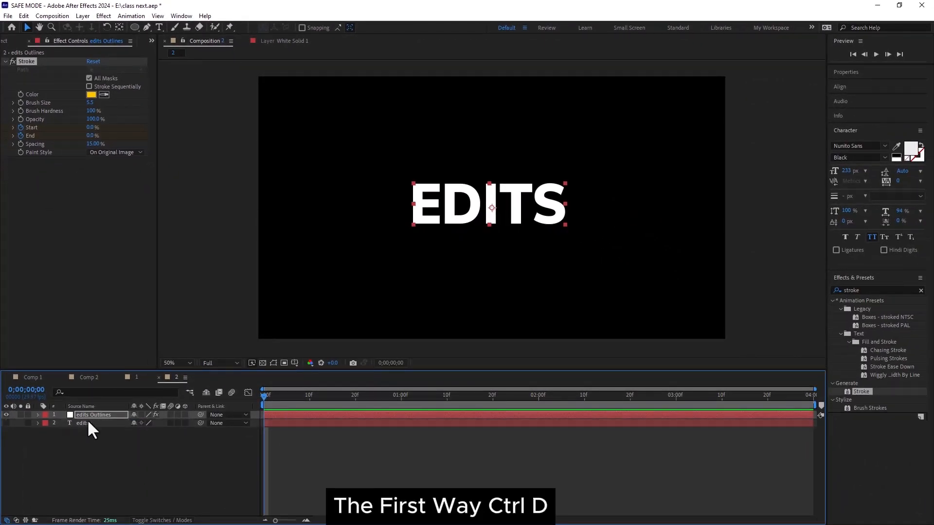
pyautogui.click(90, 415)
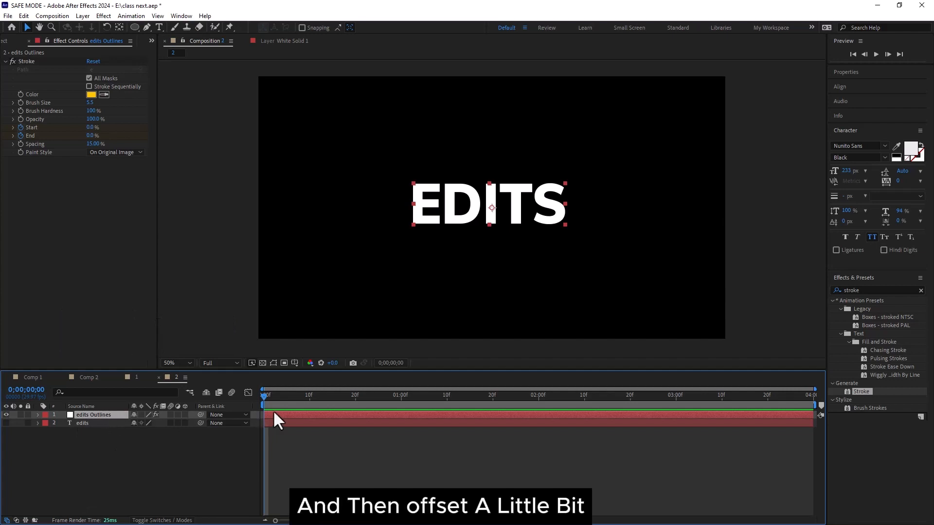
pyautogui.click(113, 476)
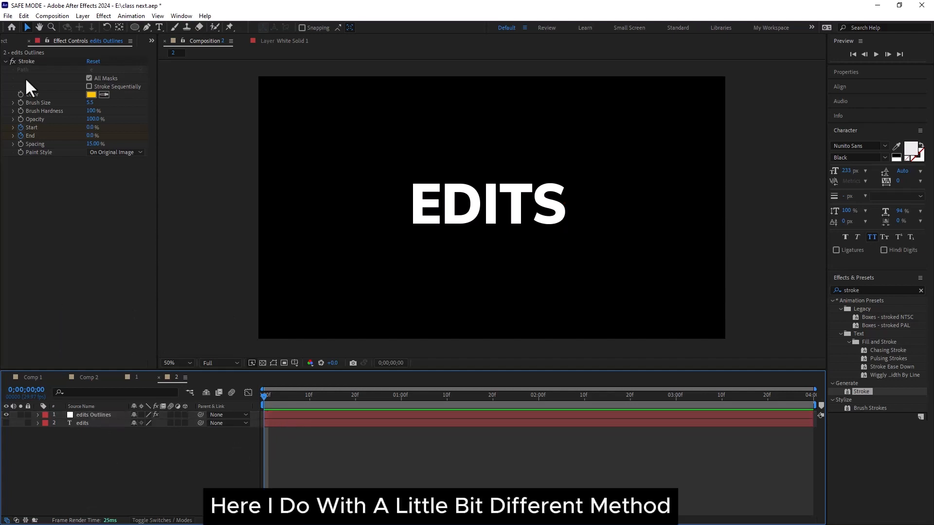
pyautogui.click(27, 59)
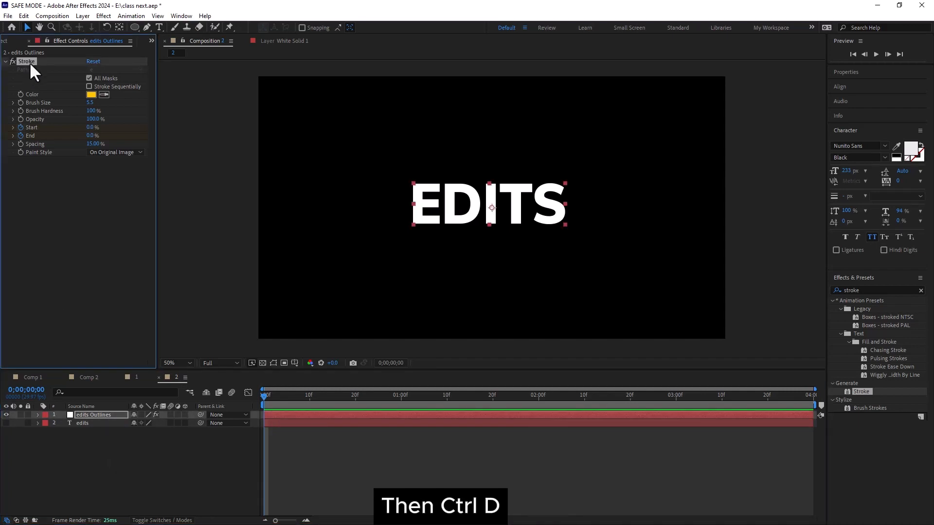
pyautogui.hotkey('ctrl', 'd')
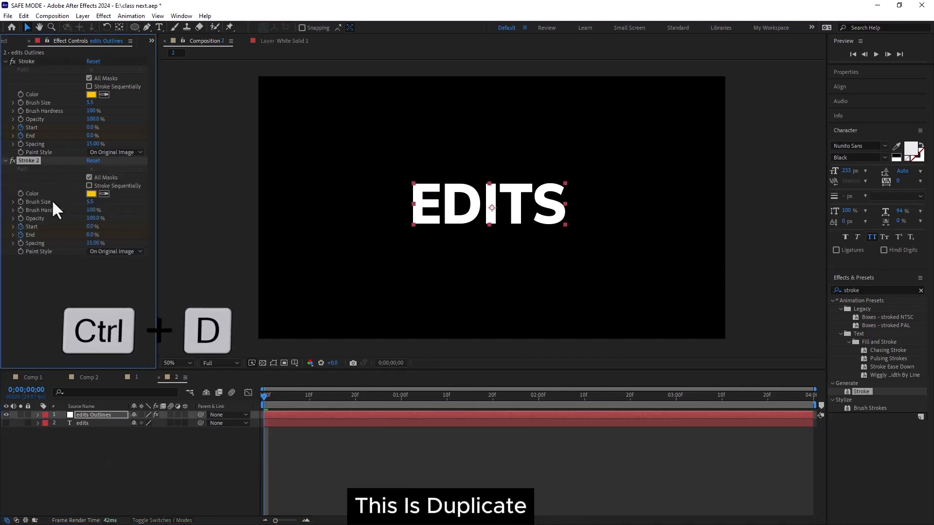
pyautogui.click(83, 415)
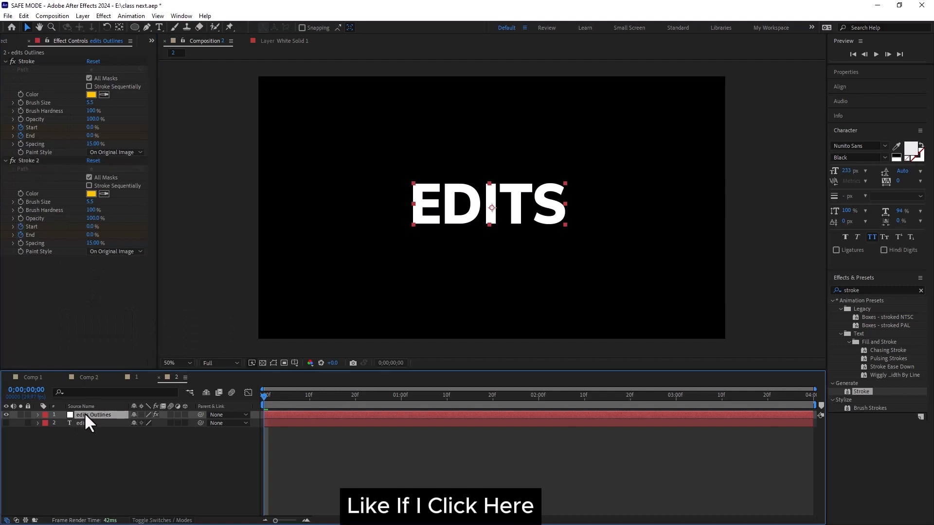
pyautogui.press('u')
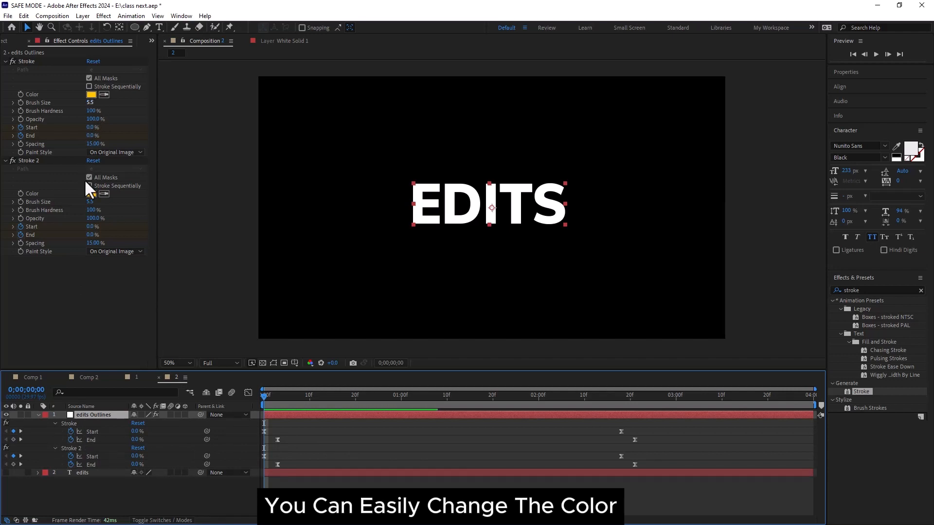
# Set the duplicated stroke's color to orange FF5400 and delay all four of its keyframes by about six frames.
pyautogui.click(92, 193)
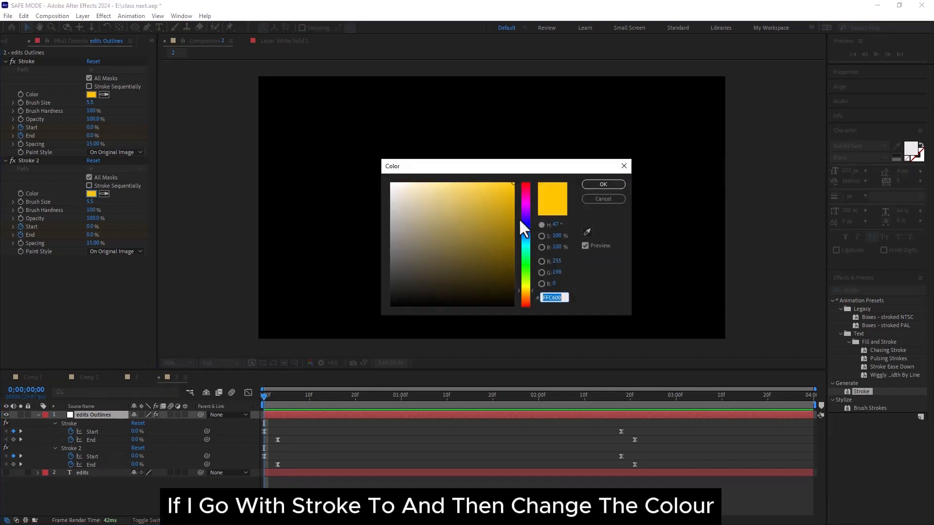
pyautogui.moveTo(523, 270); pyautogui.dragTo(520, 295)
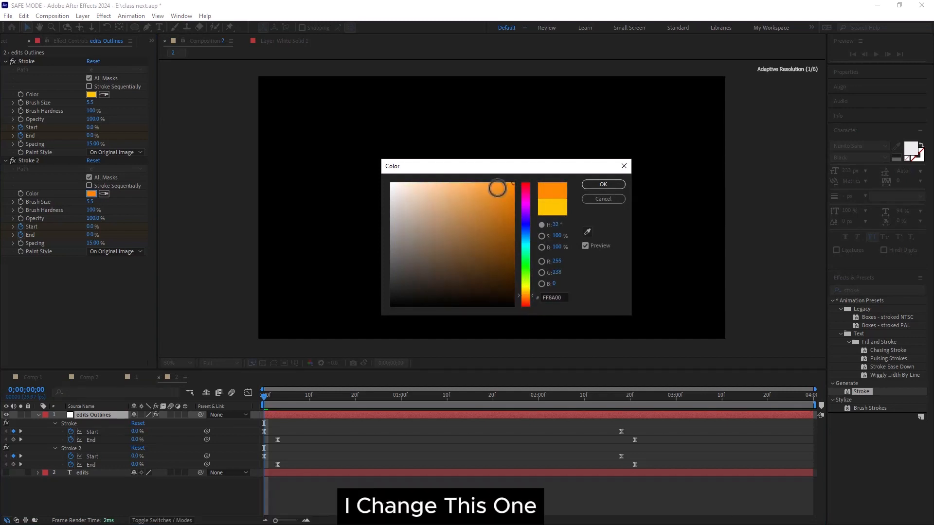
pyautogui.click(523, 299)
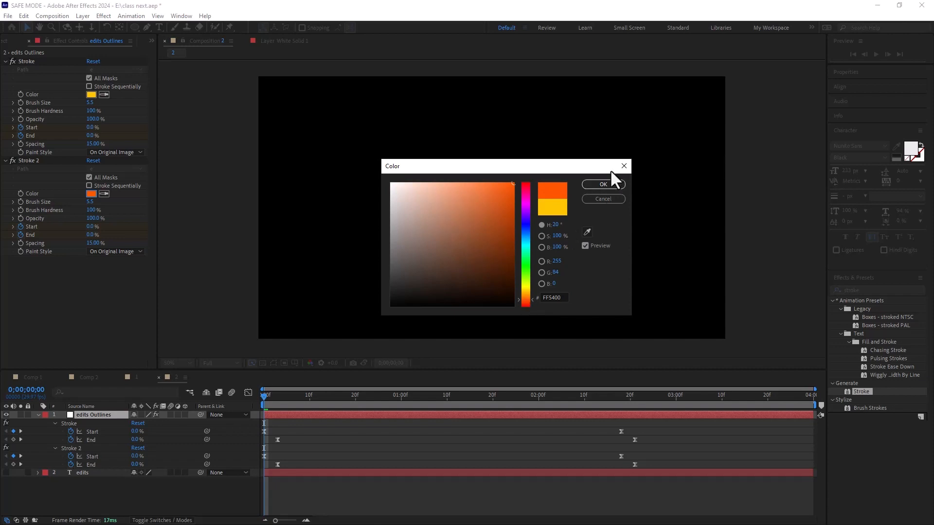
pyautogui.click(602, 183)
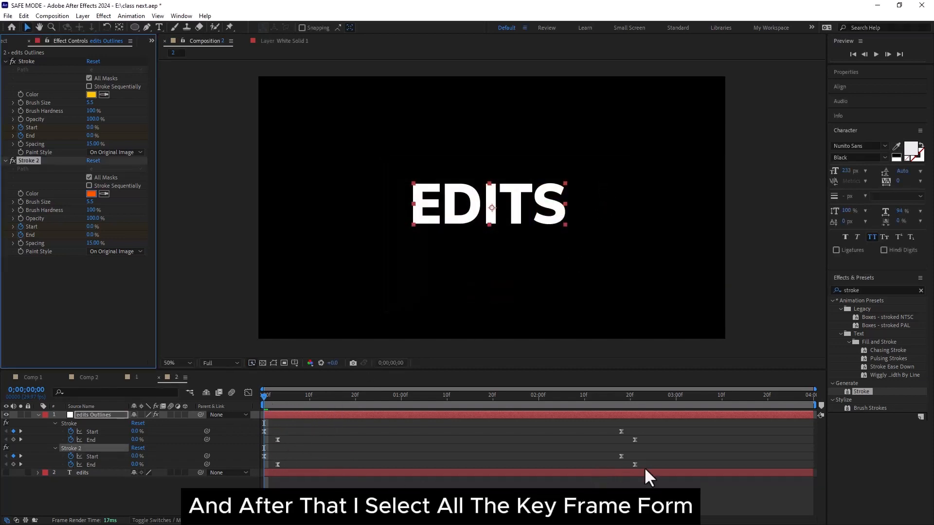
pyautogui.moveTo(645, 466)
pyautogui.mouseDown()
pyautogui.moveTo(250, 456)
pyautogui.moveTo(302, 465)
pyautogui.mouseUp()
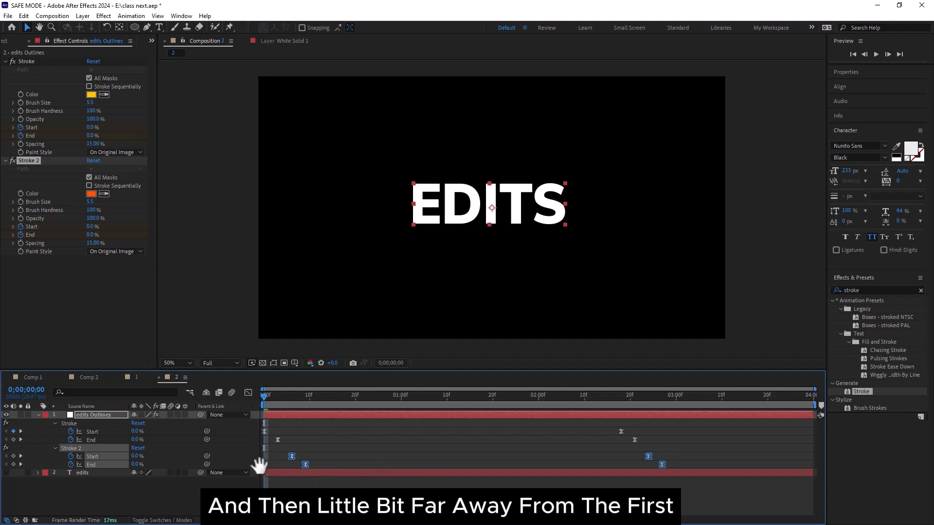
# Set the brush size of both Stroke effects on the edits Outlines layer to 2 and preview the animation from the beginning.
pyautogui.press('space')
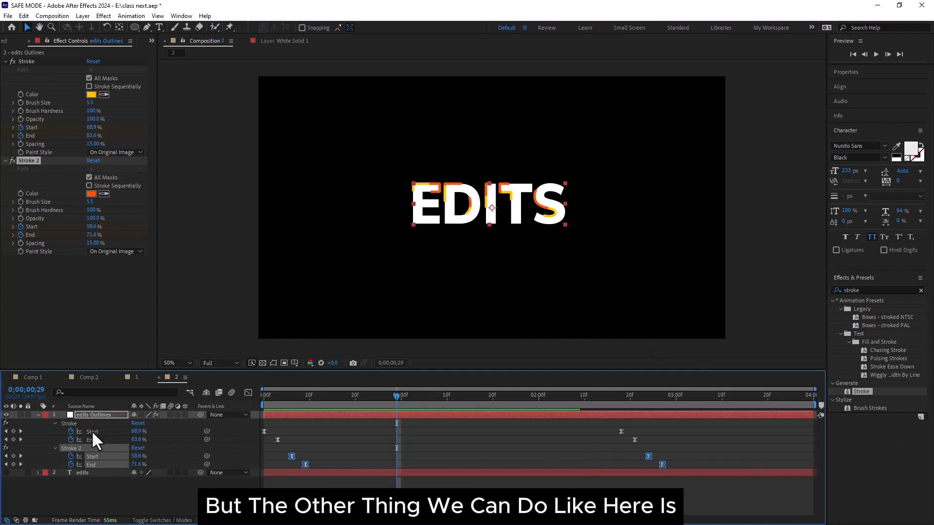
pyautogui.click(90, 202)
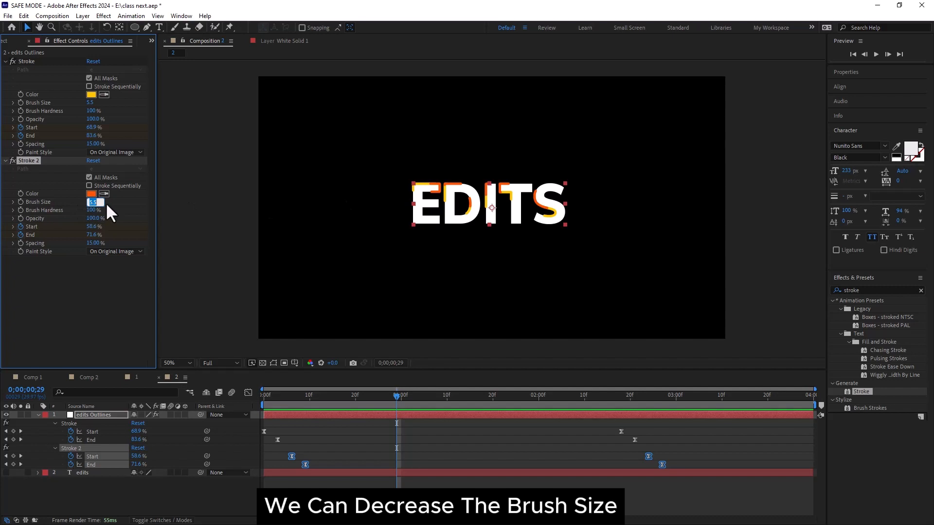
pyautogui.write('2')
pyautogui.press('Return')
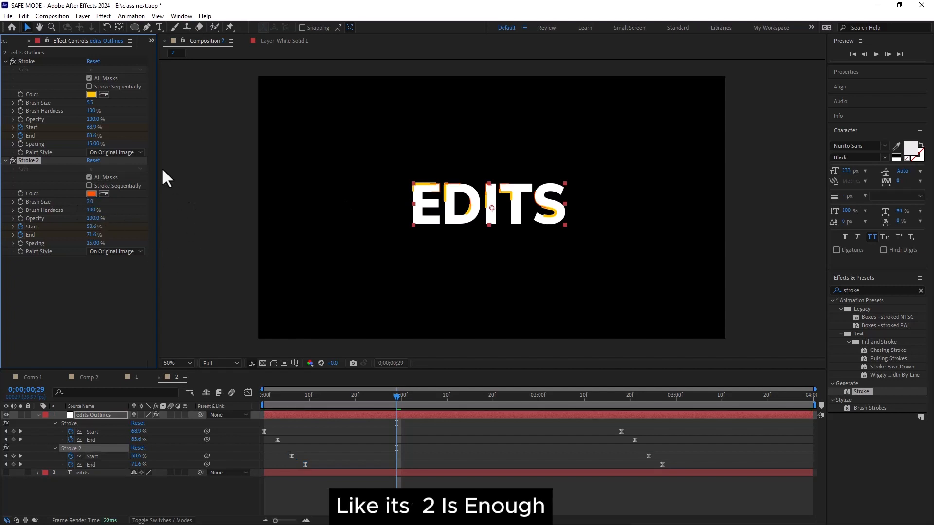
pyautogui.click(90, 102)
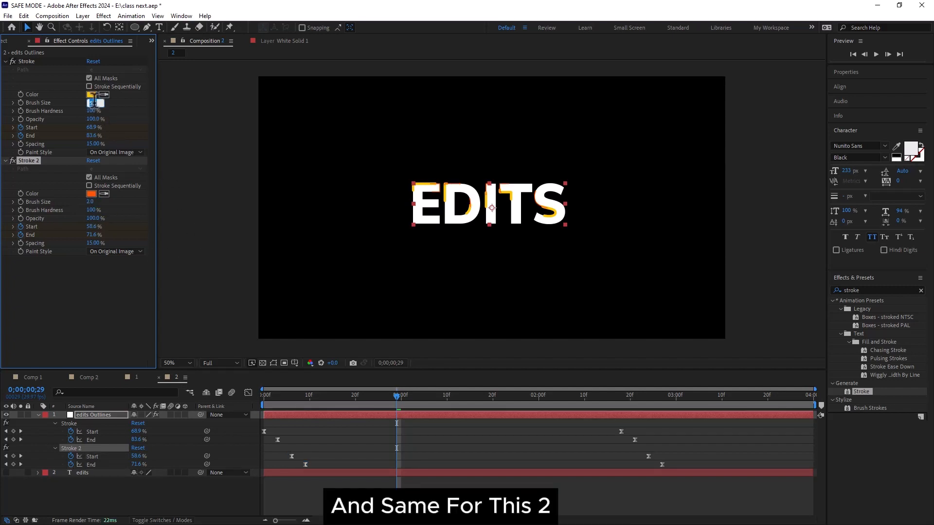
pyautogui.press('Return')
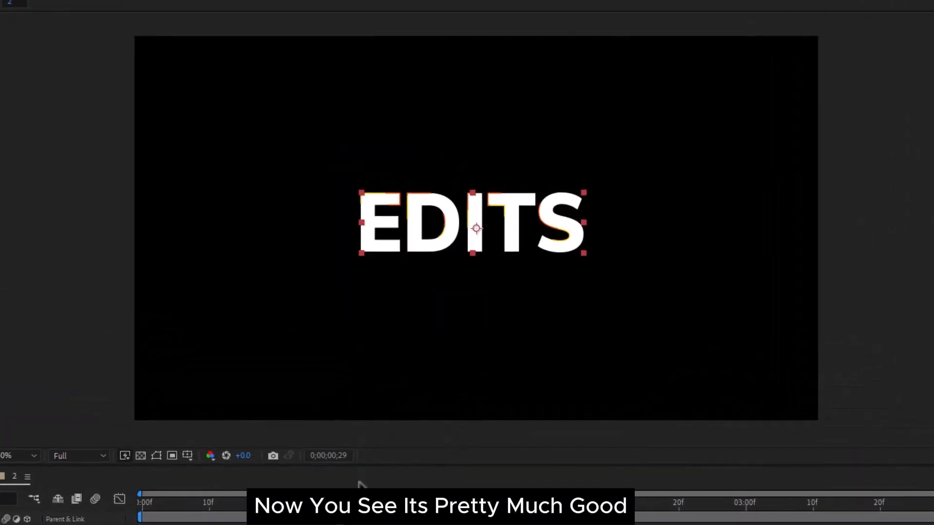
pyautogui.moveTo(336, 506); pyautogui.dragTo(87, 505)
pyautogui.press('space')
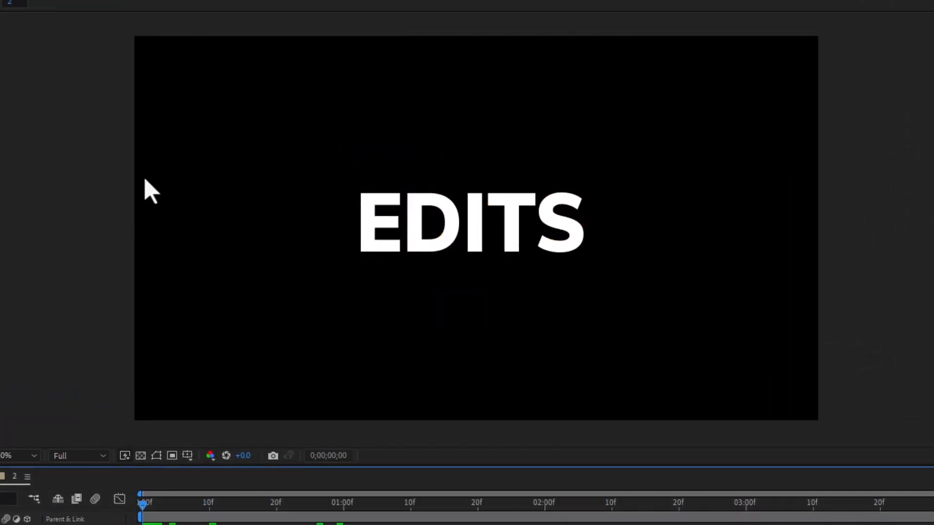
pyautogui.press('space')
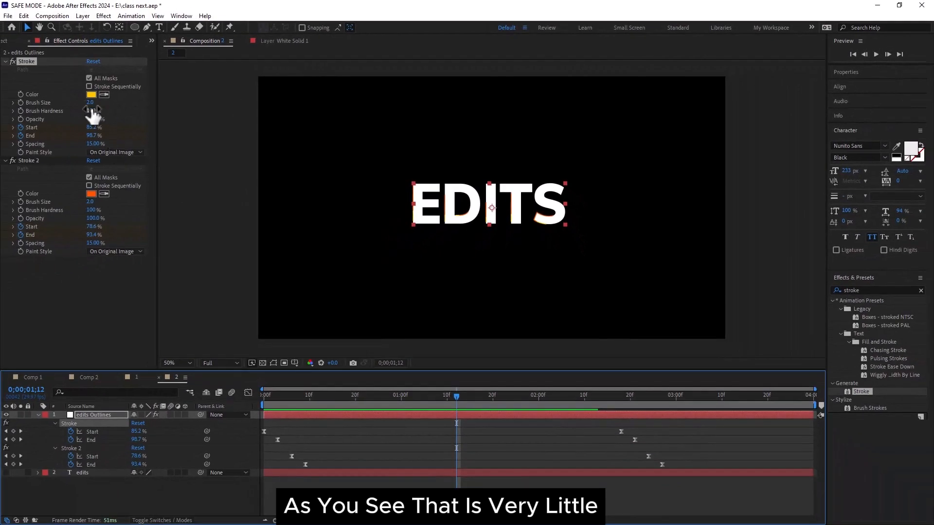
# Set the brush size of both Stroke effects to 4 and preview the outlined text from the beginning at 100% zoom.
pyautogui.moveTo(93, 109); pyautogui.dragTo(95, 103)
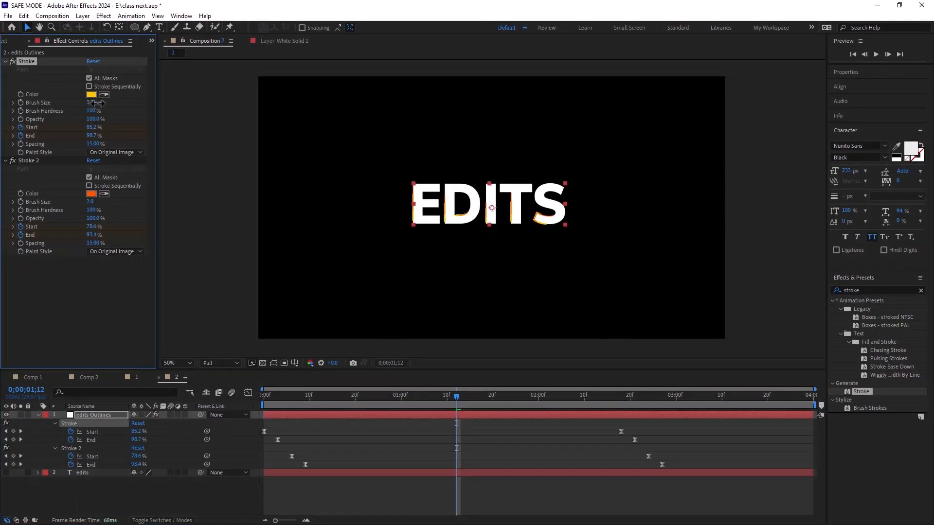
pyautogui.click(91, 201)
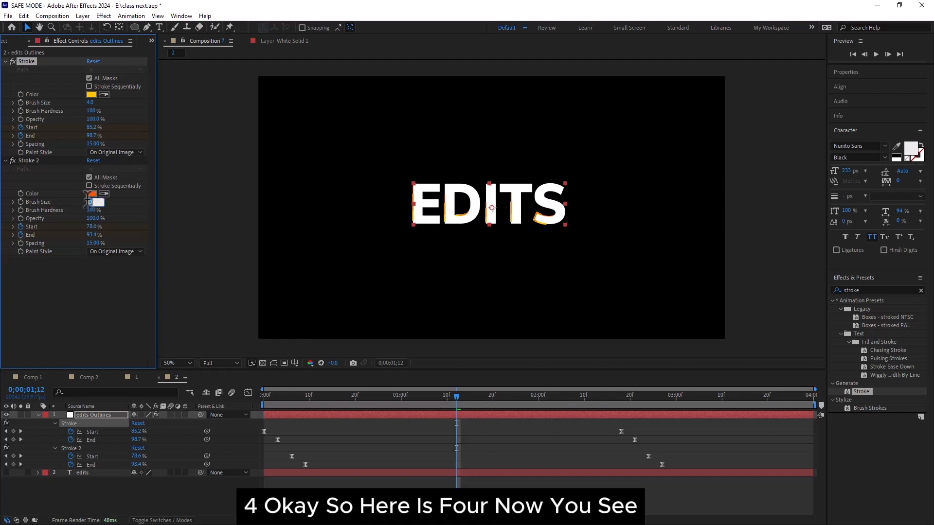
pyautogui.write('4')
pyautogui.click(66, 191)
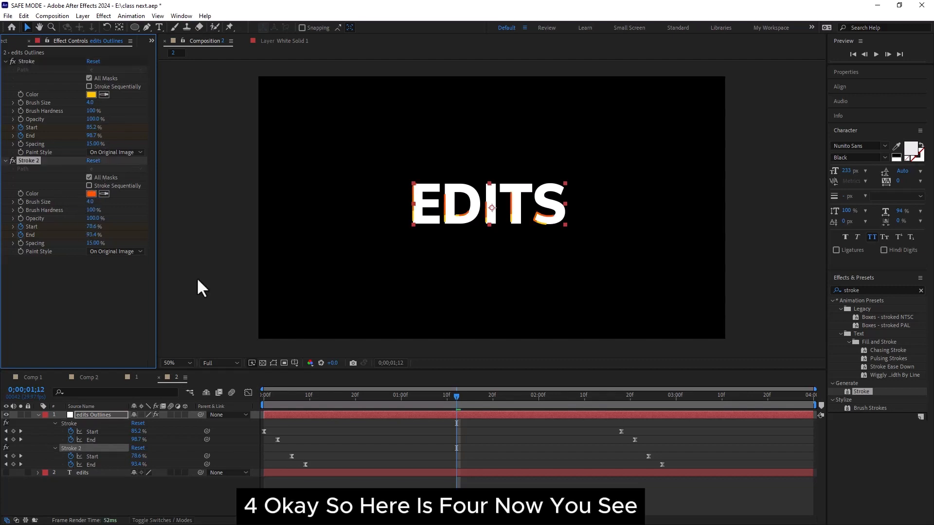
pyautogui.press('/')
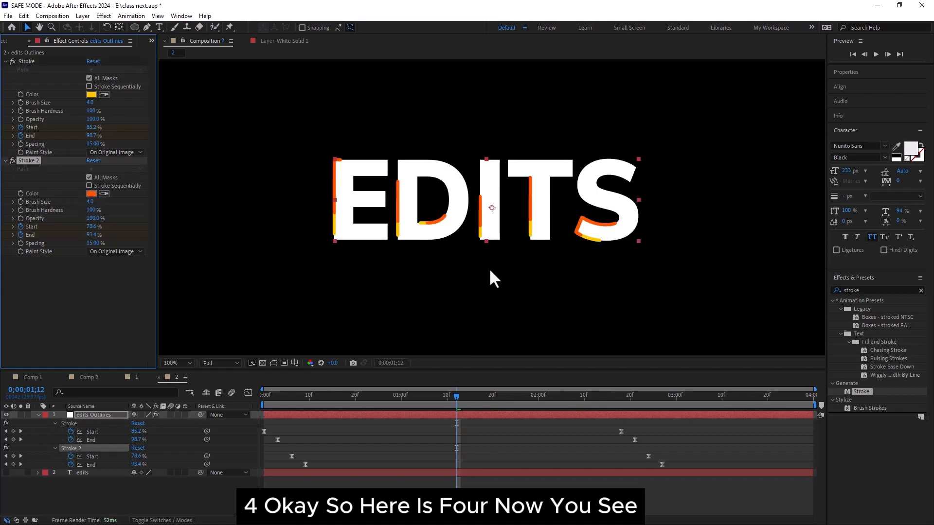
pyautogui.click(452, 397)
pyautogui.press('space')
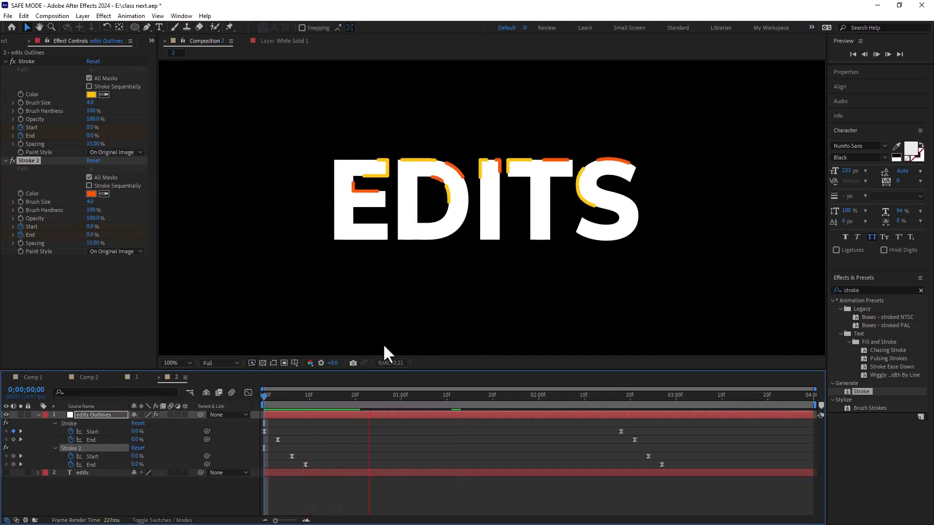
pyautogui.press('space')
# Delay all four Start and End keyframes of the orange stroke by about six more frames and preview from the beginning.
pyautogui.moveTo(275, 451)
pyautogui.mouseDown()
pyautogui.moveTo(646, 473)
pyautogui.moveTo(689, 463)
pyautogui.mouseUp()
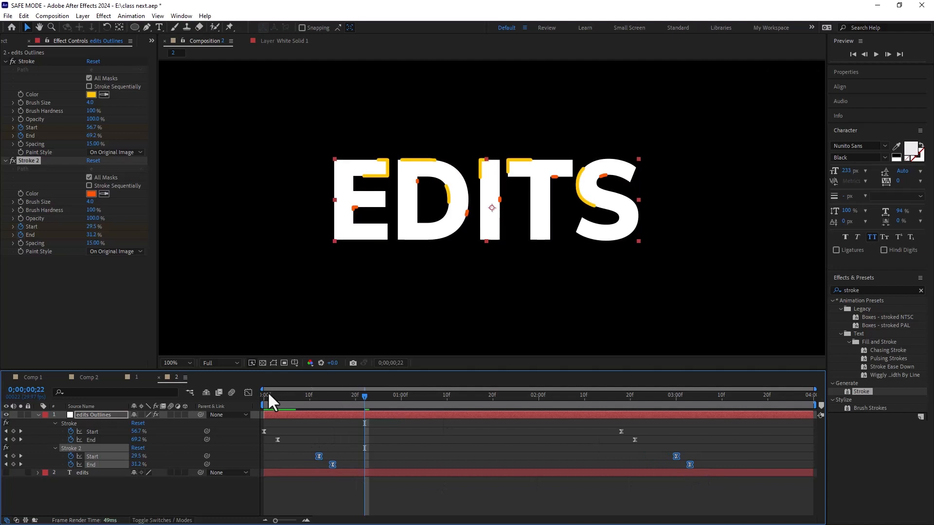
pyautogui.moveTo(267, 393); pyautogui.dragTo(242, 384)
pyautogui.press('space')
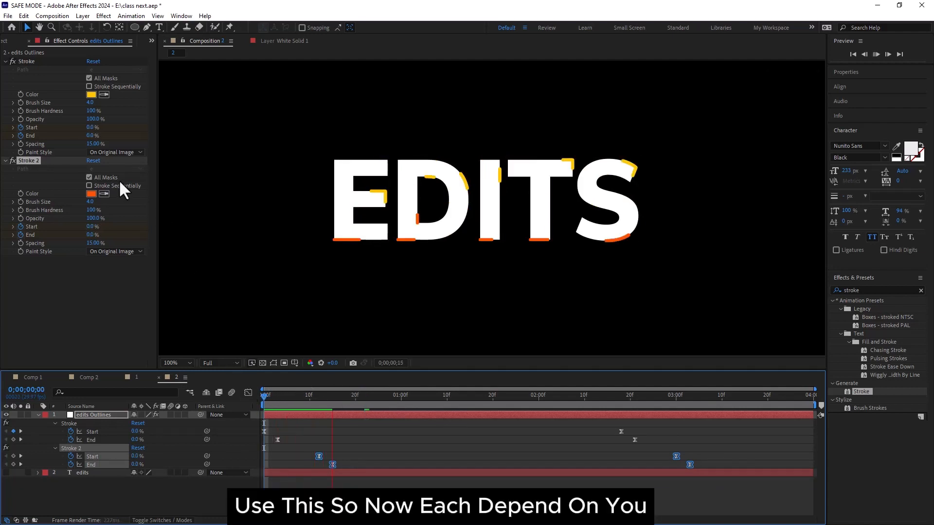
pyautogui.press('space')
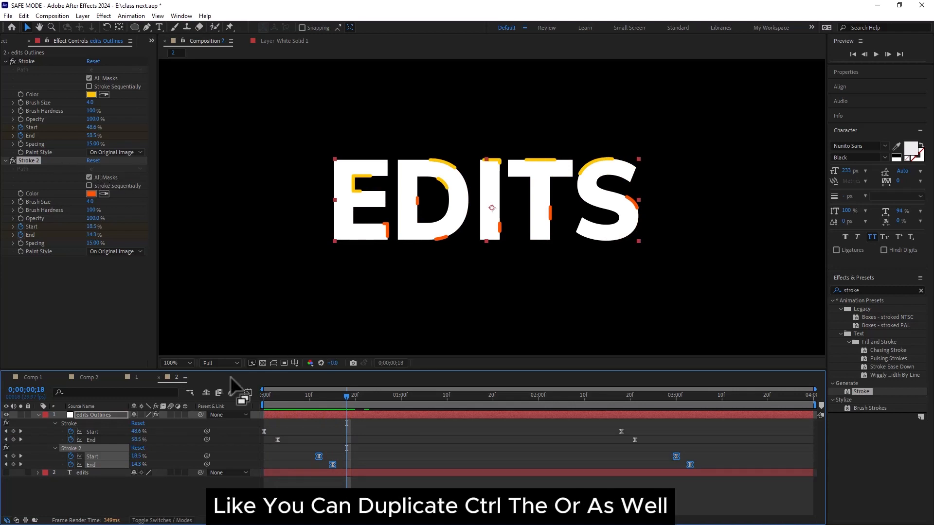
# Select the edits Outlines layer that carries both Stroke effects.
pyautogui.click(60, 64)
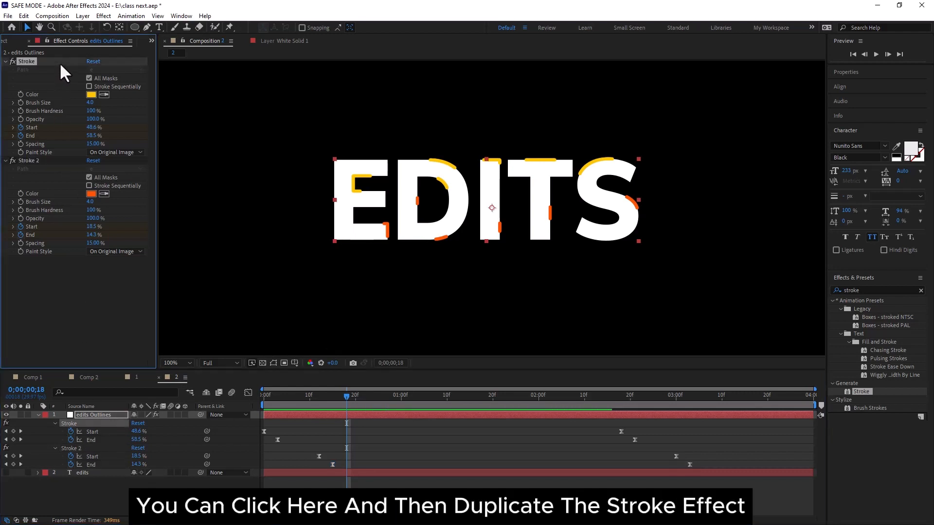
pyautogui.click(120, 417)
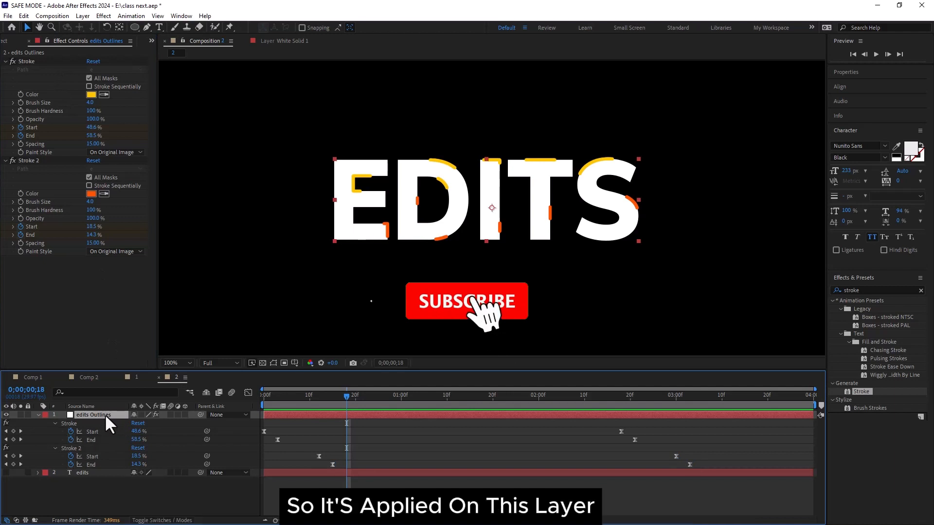